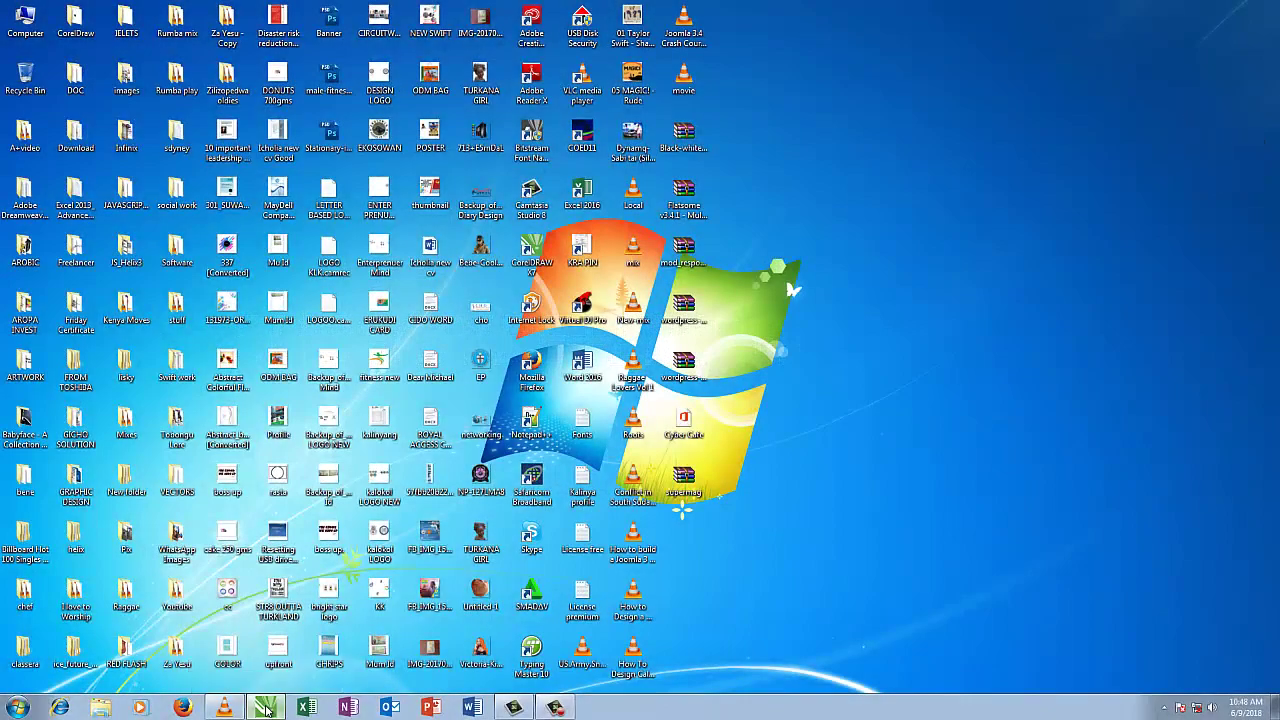
- Restore the CorelDRAW X7 window showing the letterhead document with the M logo and blank A4 page
left_click(266, 709)
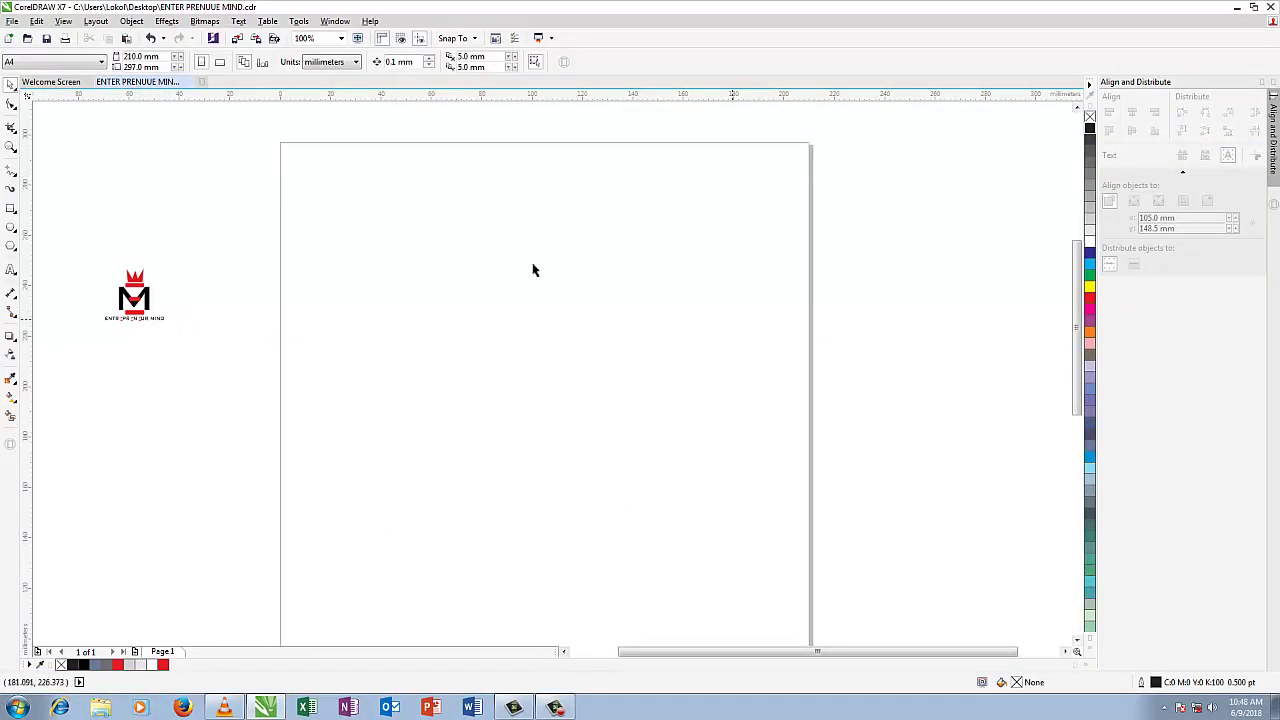
mouse_move(1078, 285)
left_mouse_down()
mouse_move(1078, 318)
mouse_move(1078, 275)
left_mouse_up()
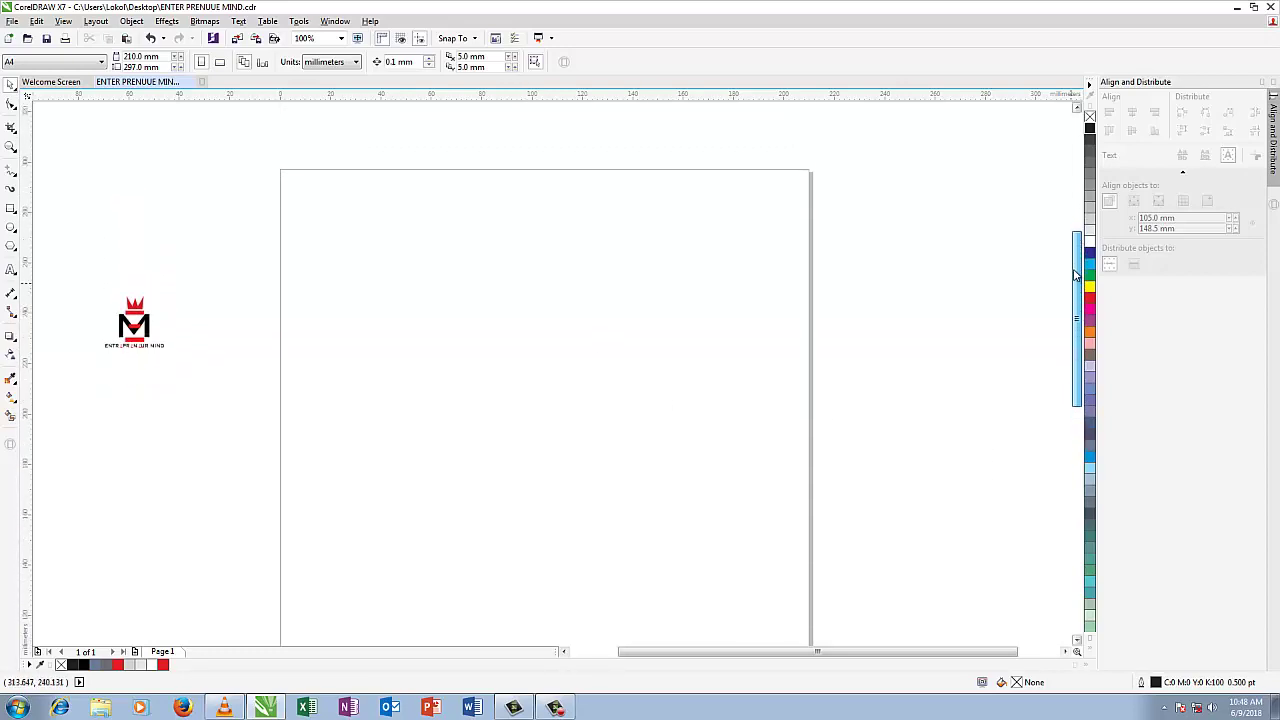
left_click(11, 270)
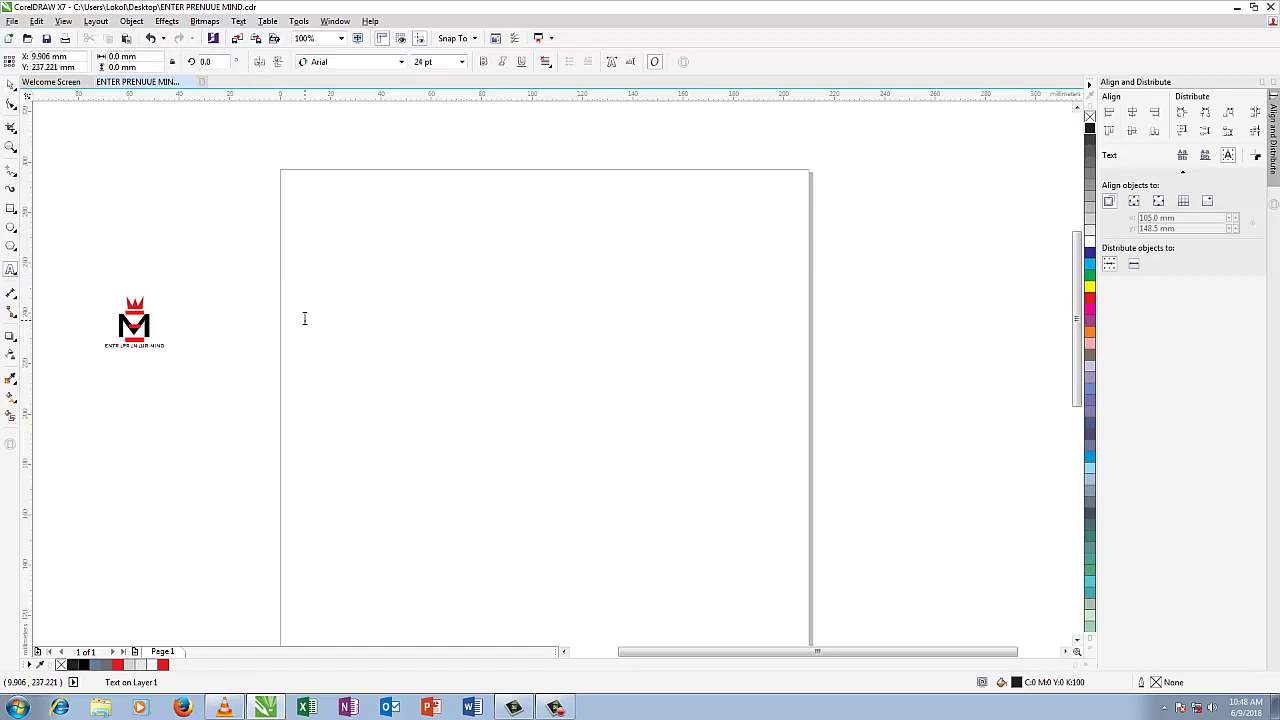
left_click(304, 313)
type("W")
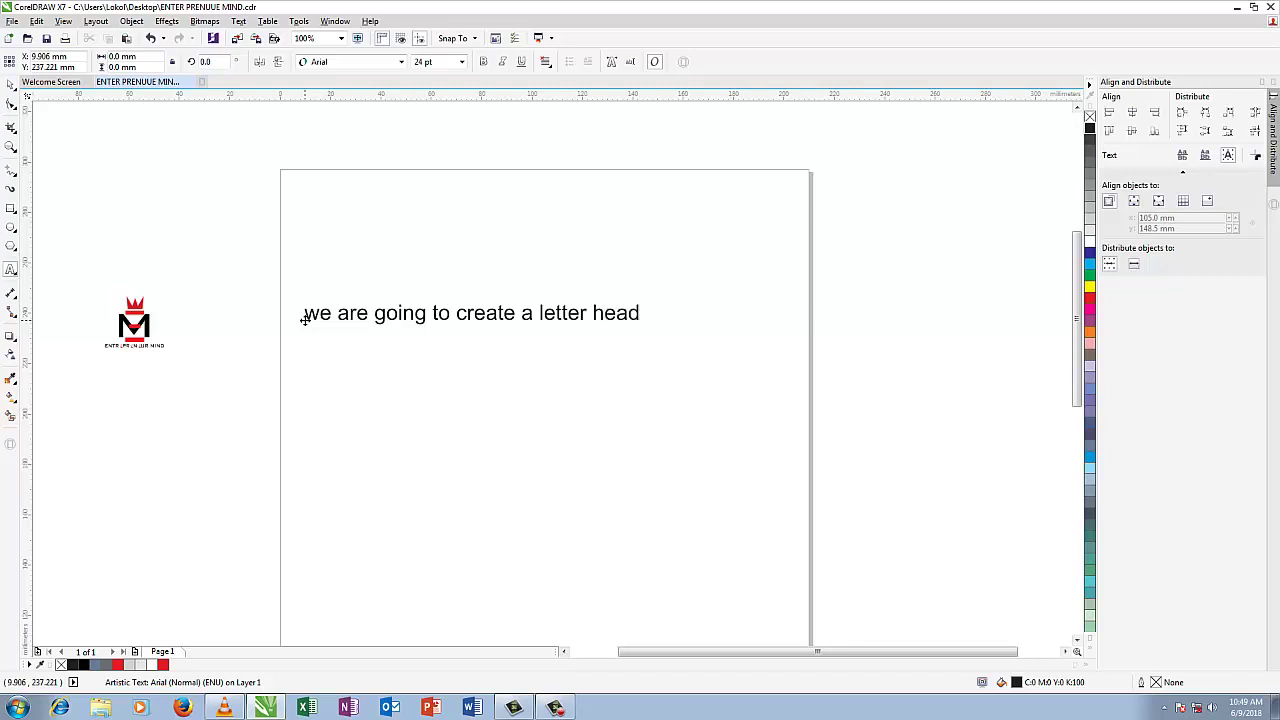
left_click(640, 314)
type("ok")
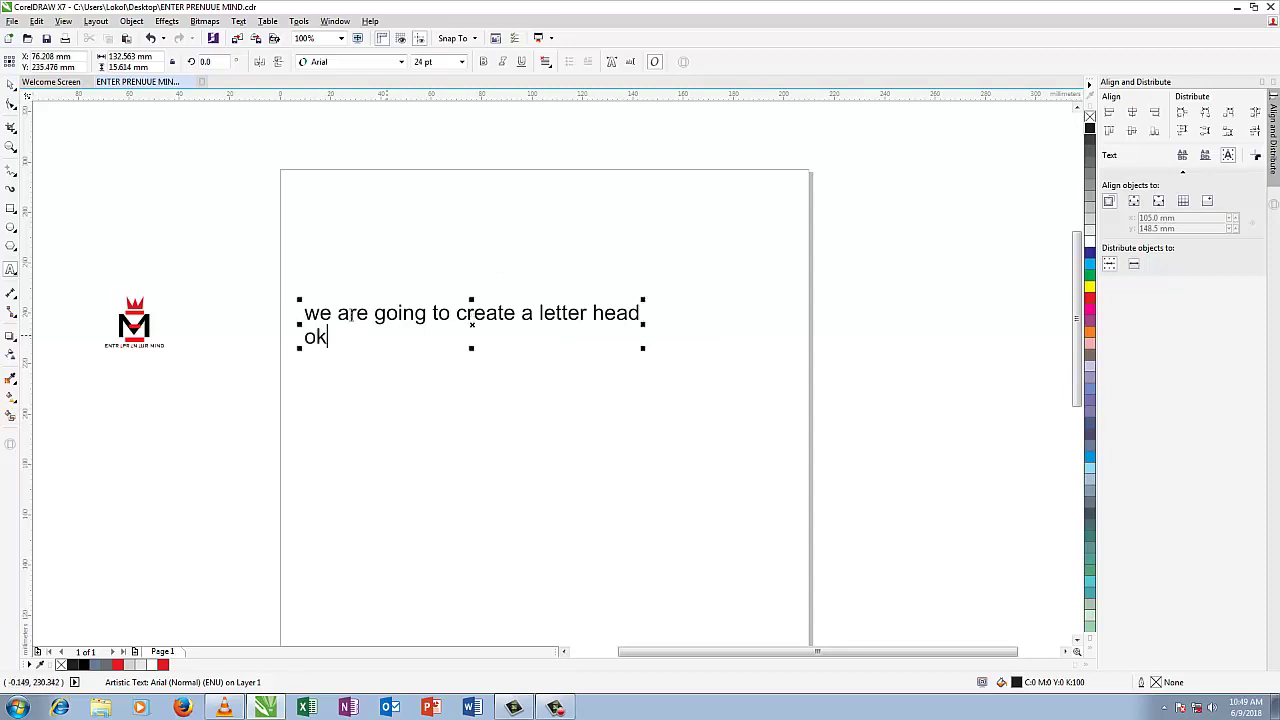
left_click(11, 85)
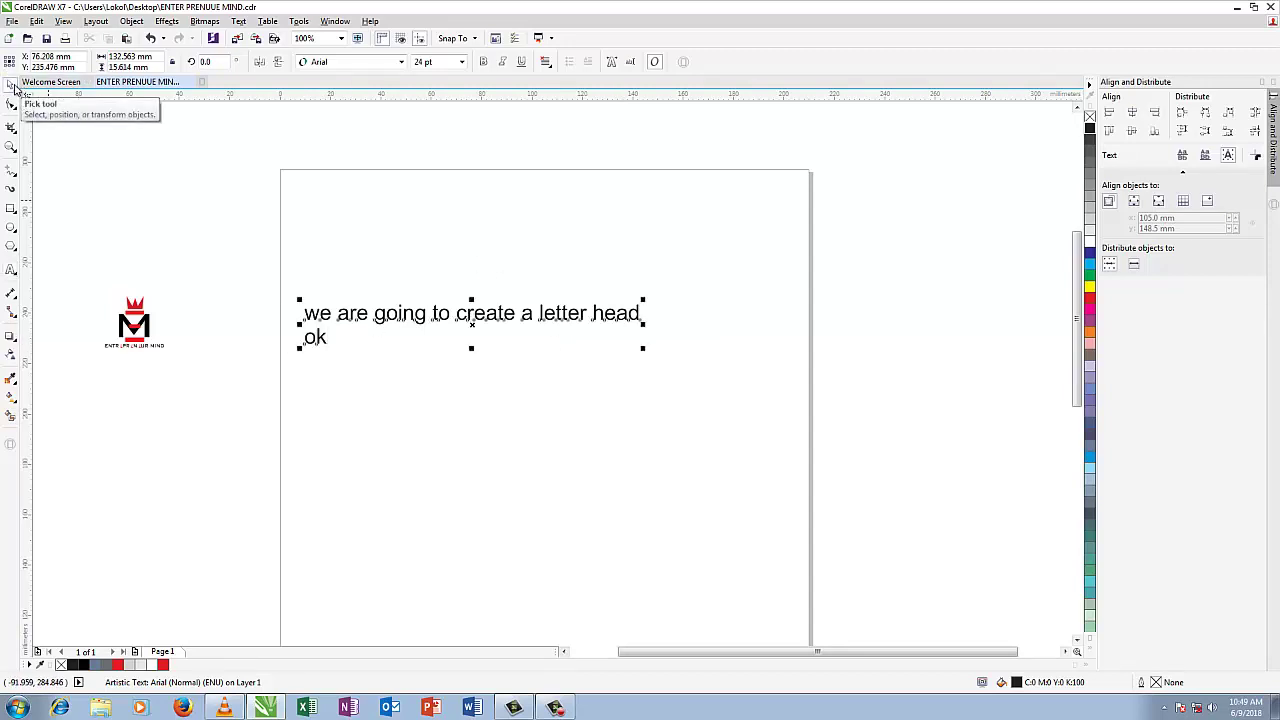
key("Delete")
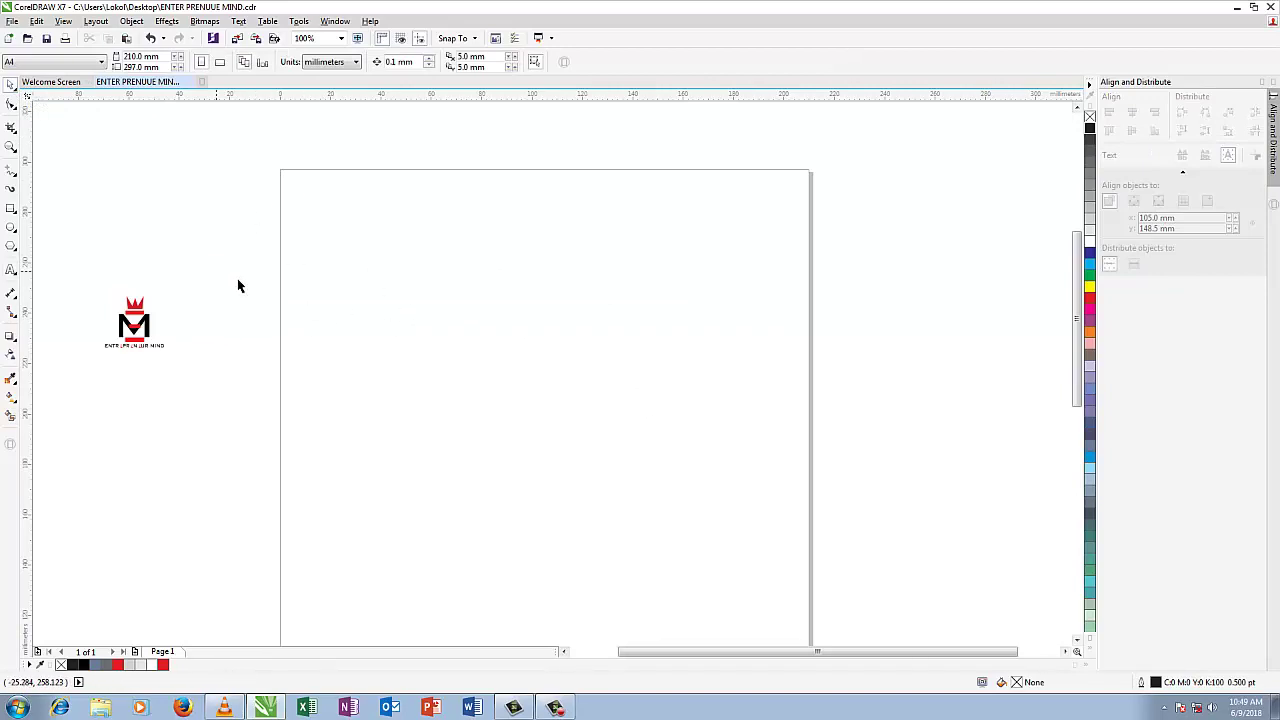
- Draw a 209.8 × 23.5 mm rectangle across the page top and convert it to curves
left_click(11, 210)
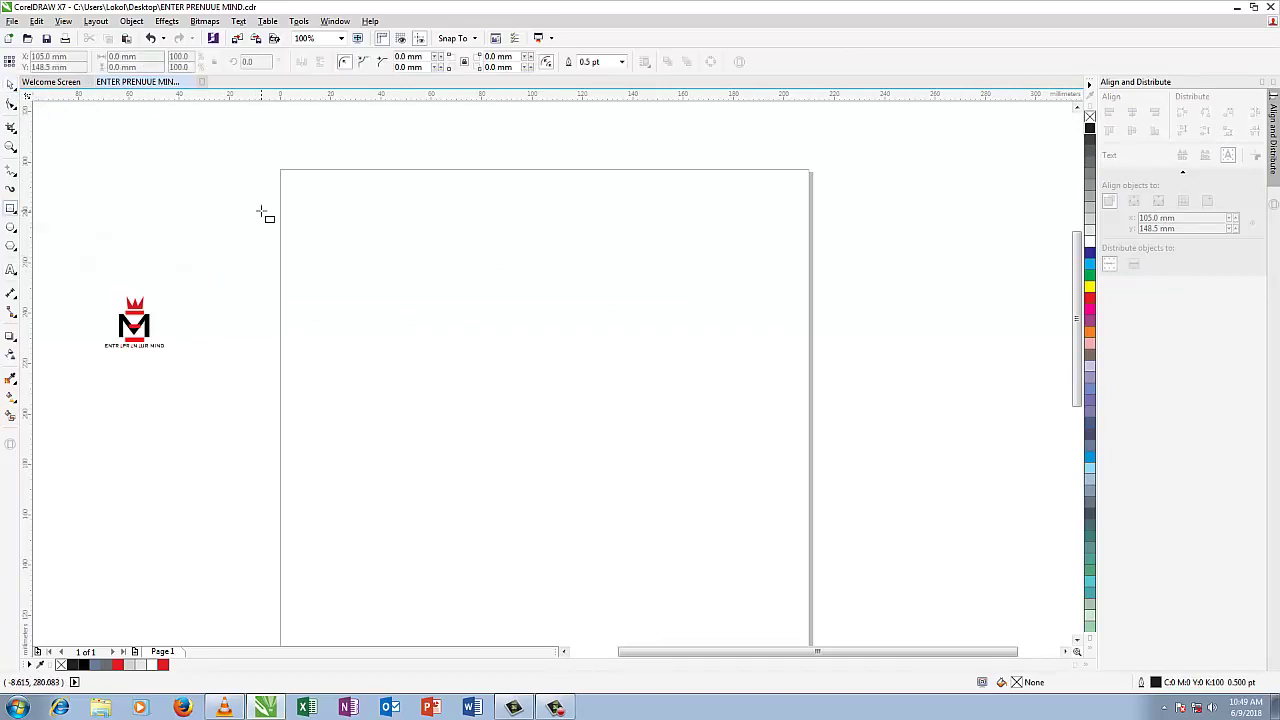
left_click_drag(280, 172, 810, 231)
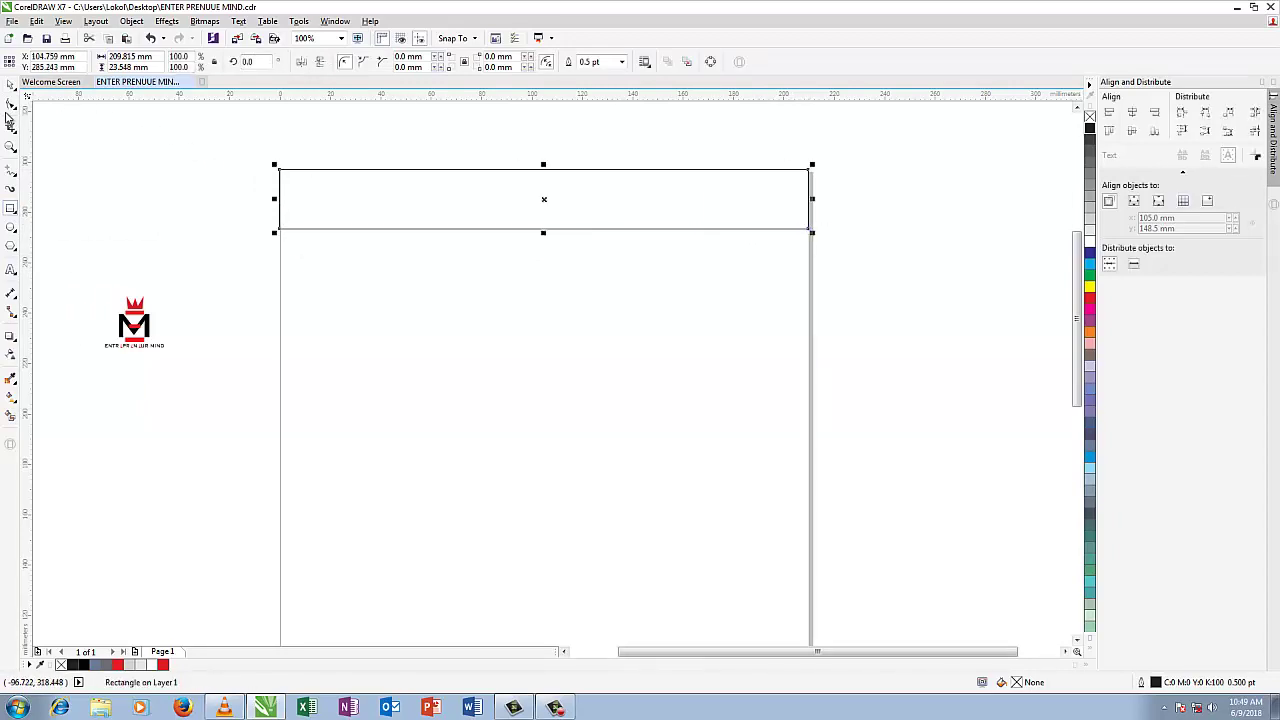
left_click(13, 107)
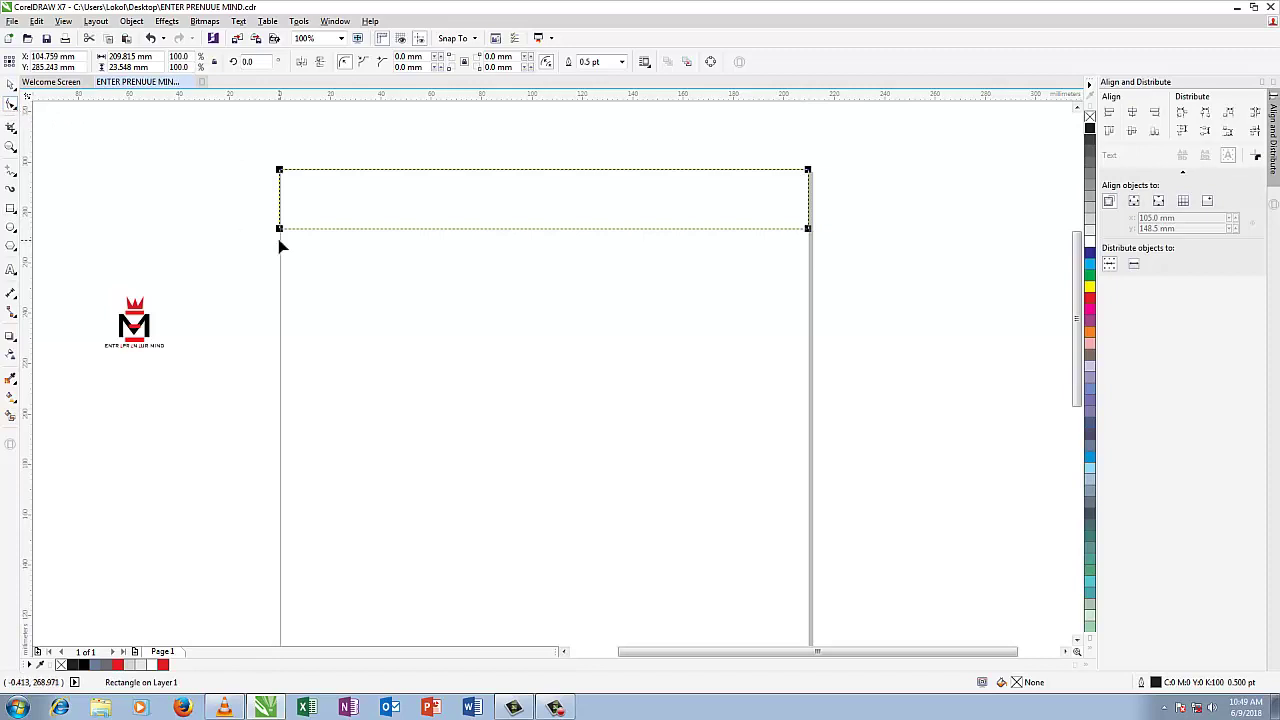
right_click(479, 234)
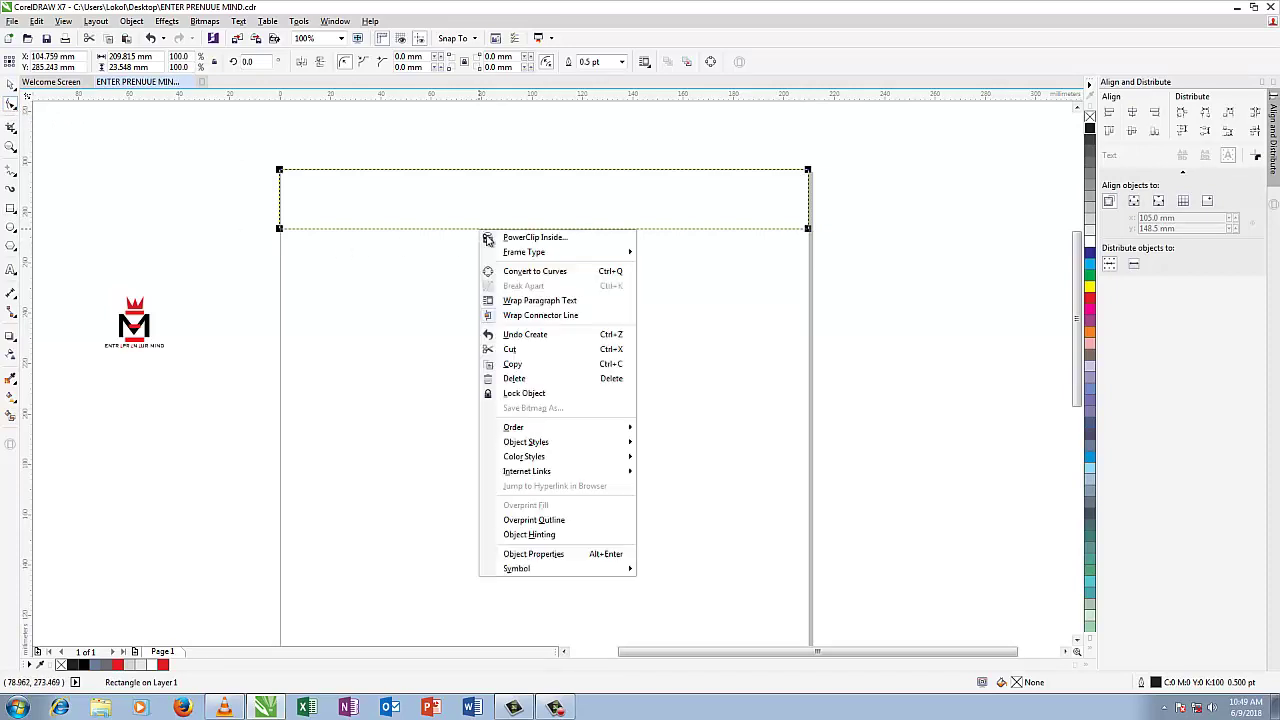
left_click(530, 272)
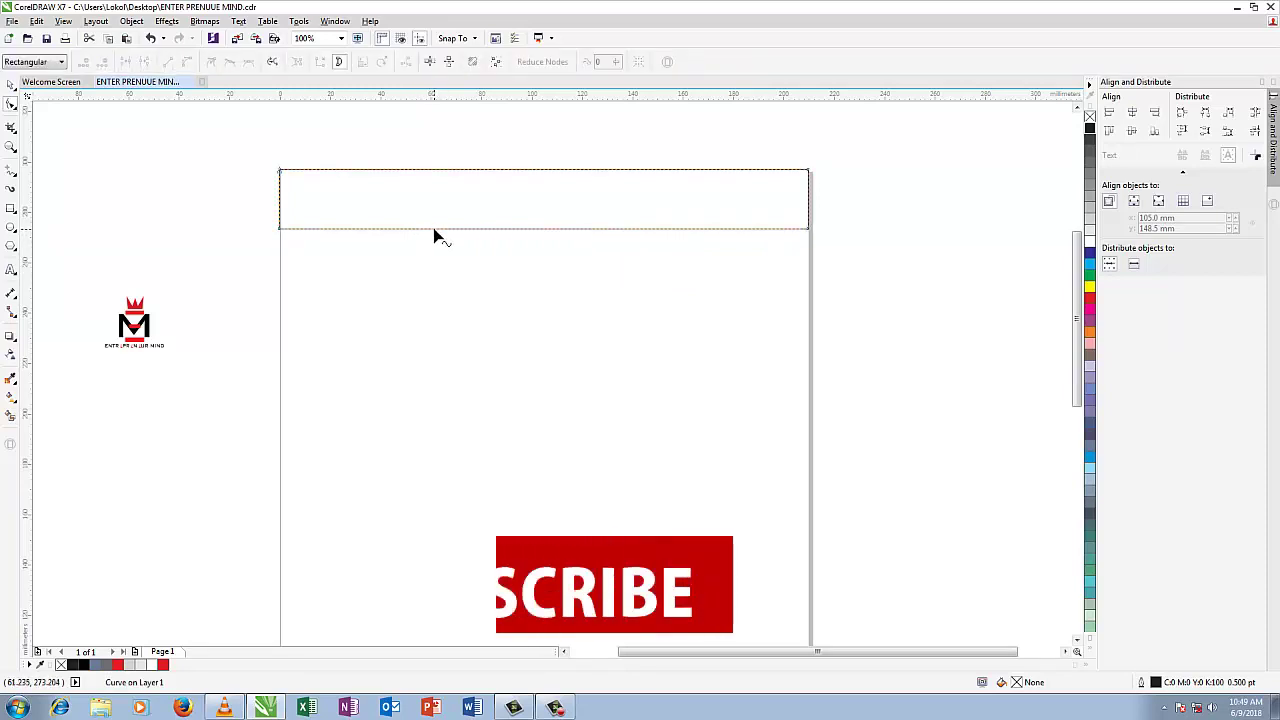
- Convert the band's bottom edge to a curve, add a middle node, and make the left segment curved
right_click(434, 232)
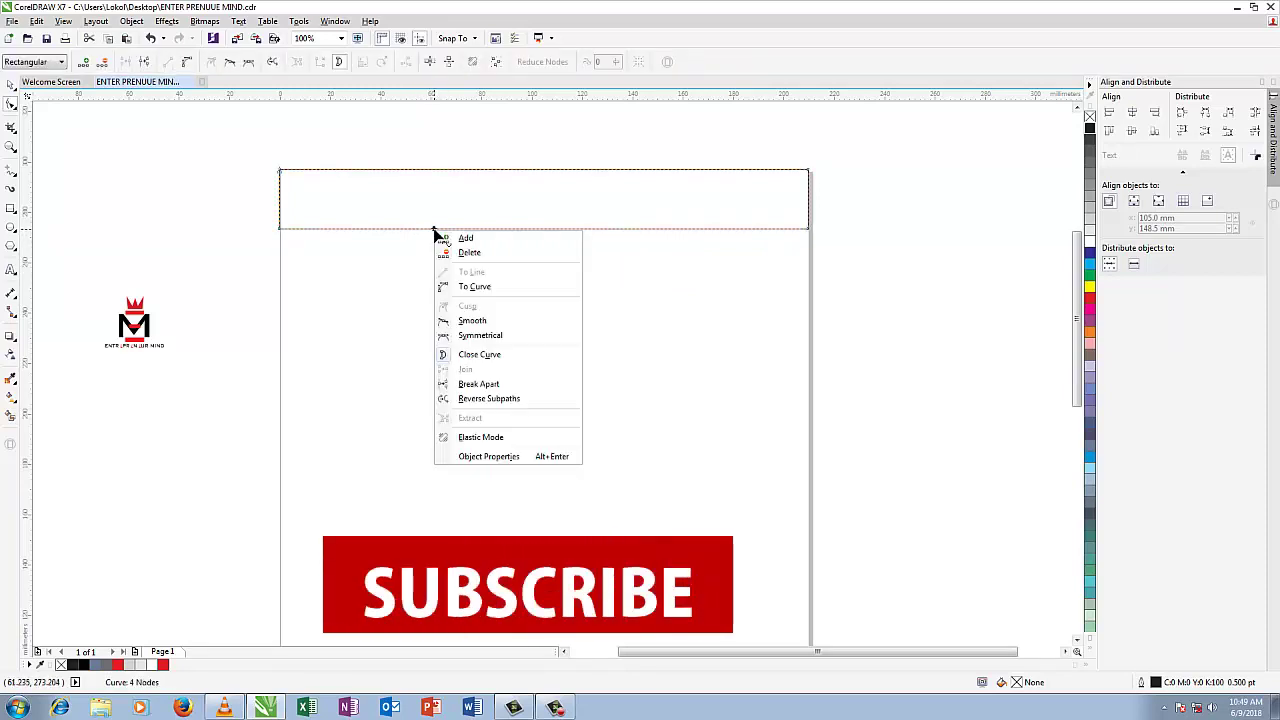
left_click(473, 287)
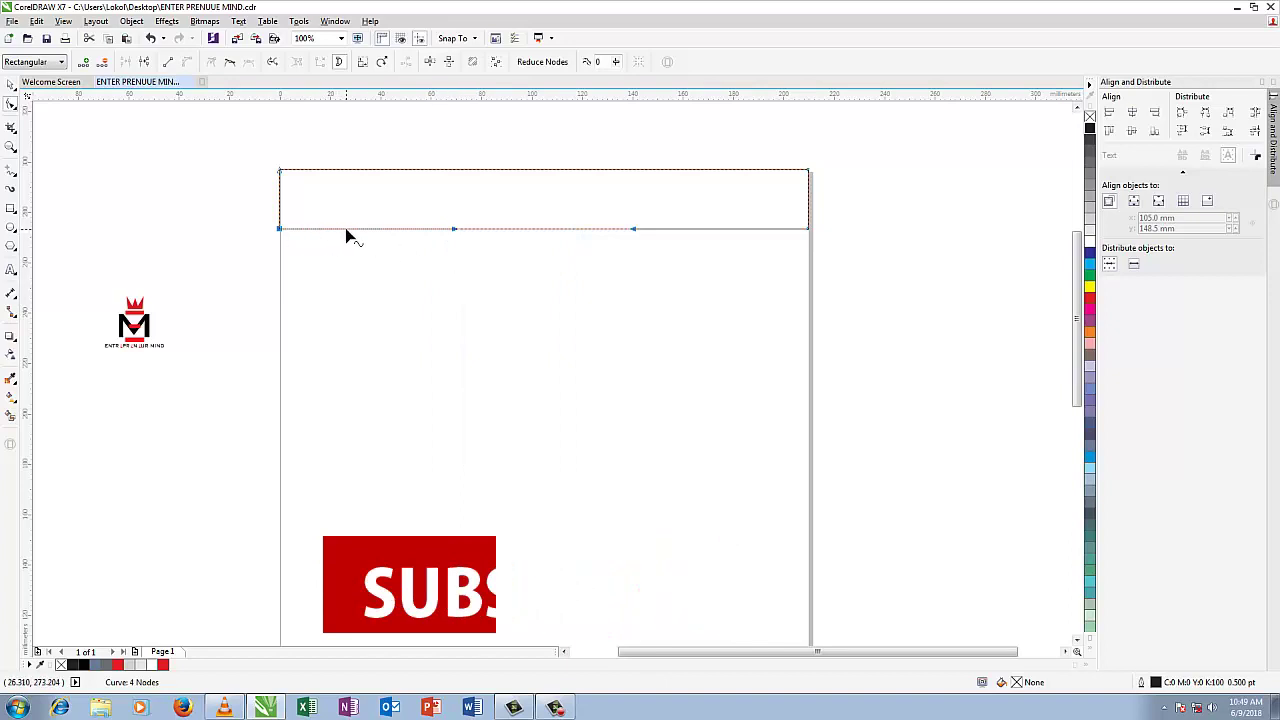
left_click(420, 238)
right_click(452, 228)
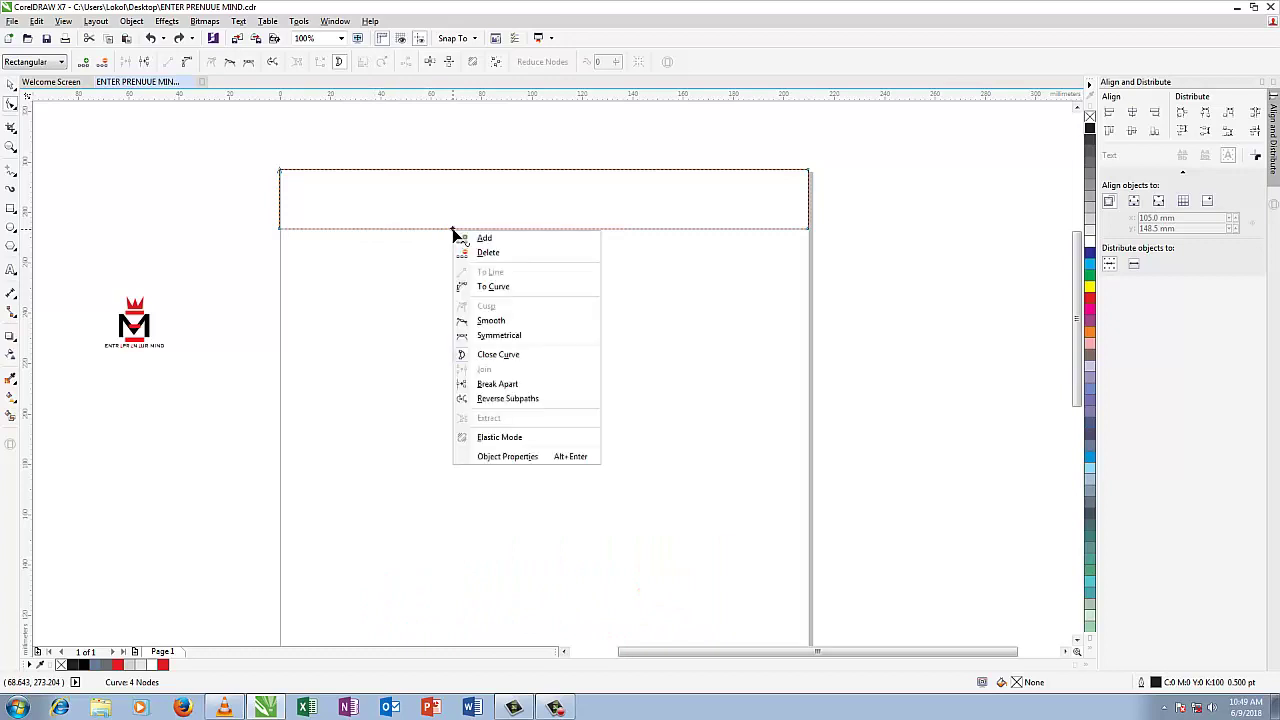
left_click(483, 240)
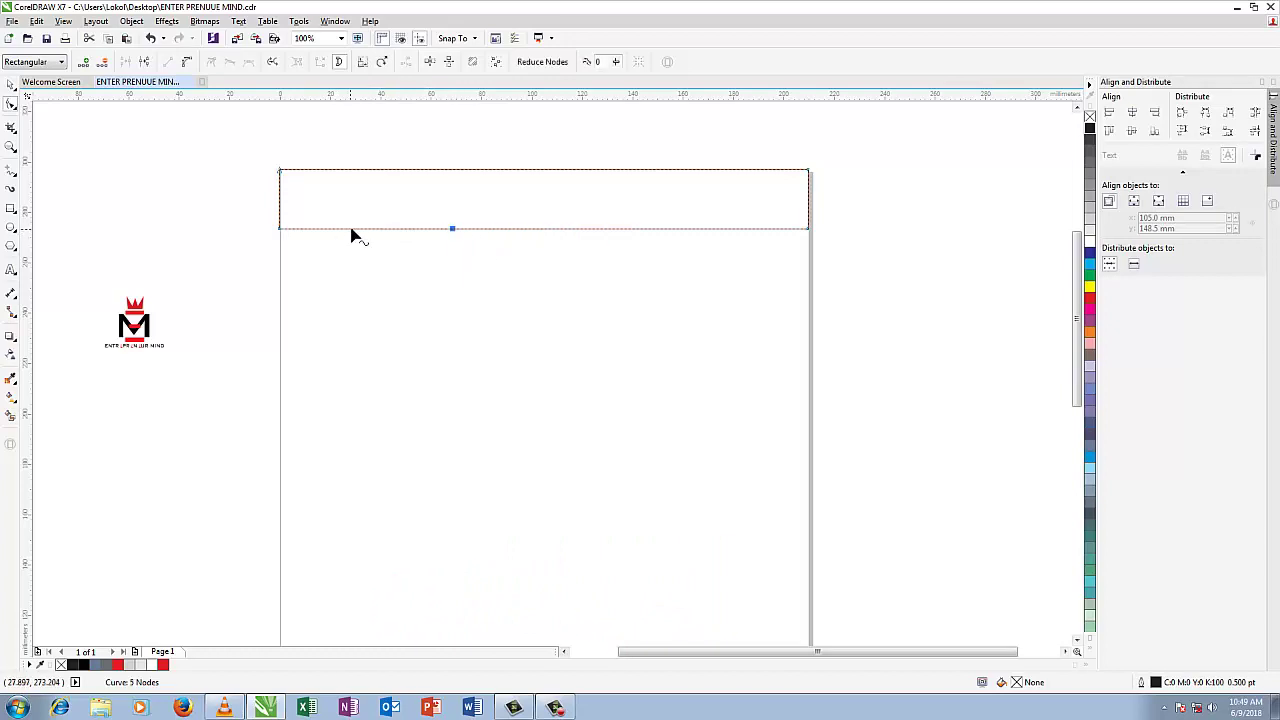
left_click(351, 232)
right_click(351, 232)
left_click(390, 286)
- Drag the bottom-left nodes and control handles so the edge sweeps up the left side
left_click_drag(396, 231, 399, 218)
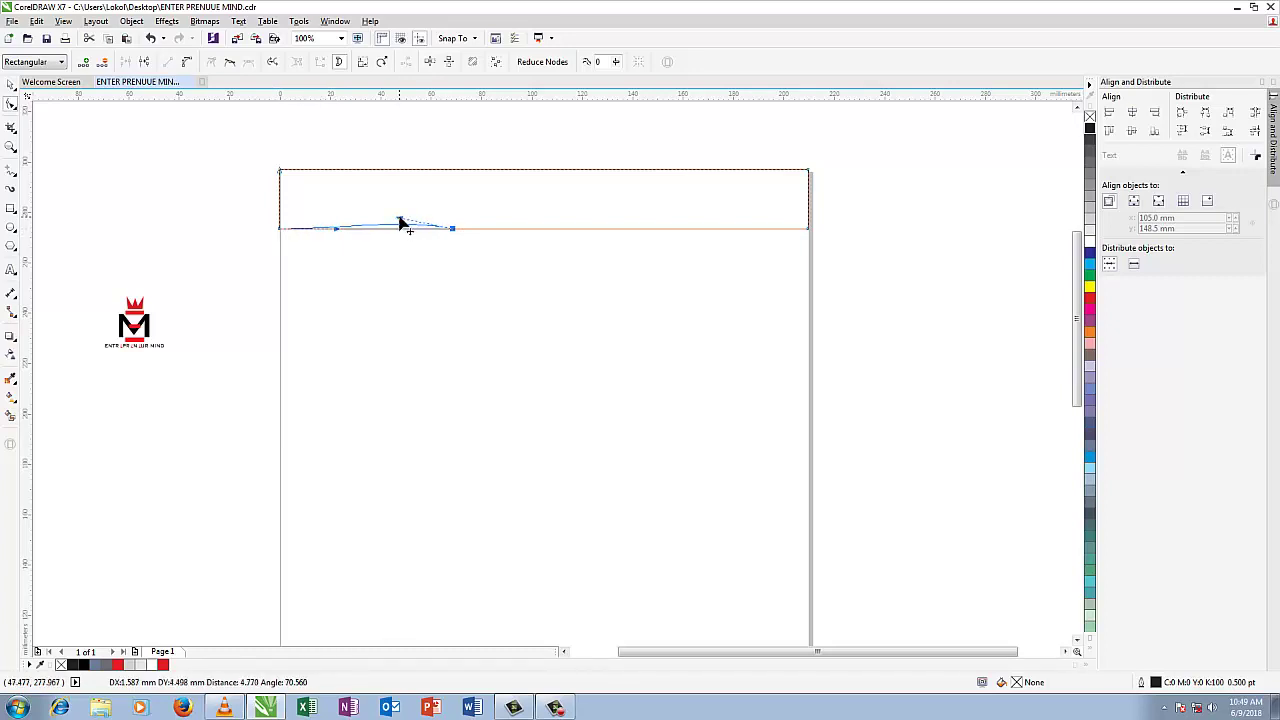
left_click_drag(399, 222, 403, 247)
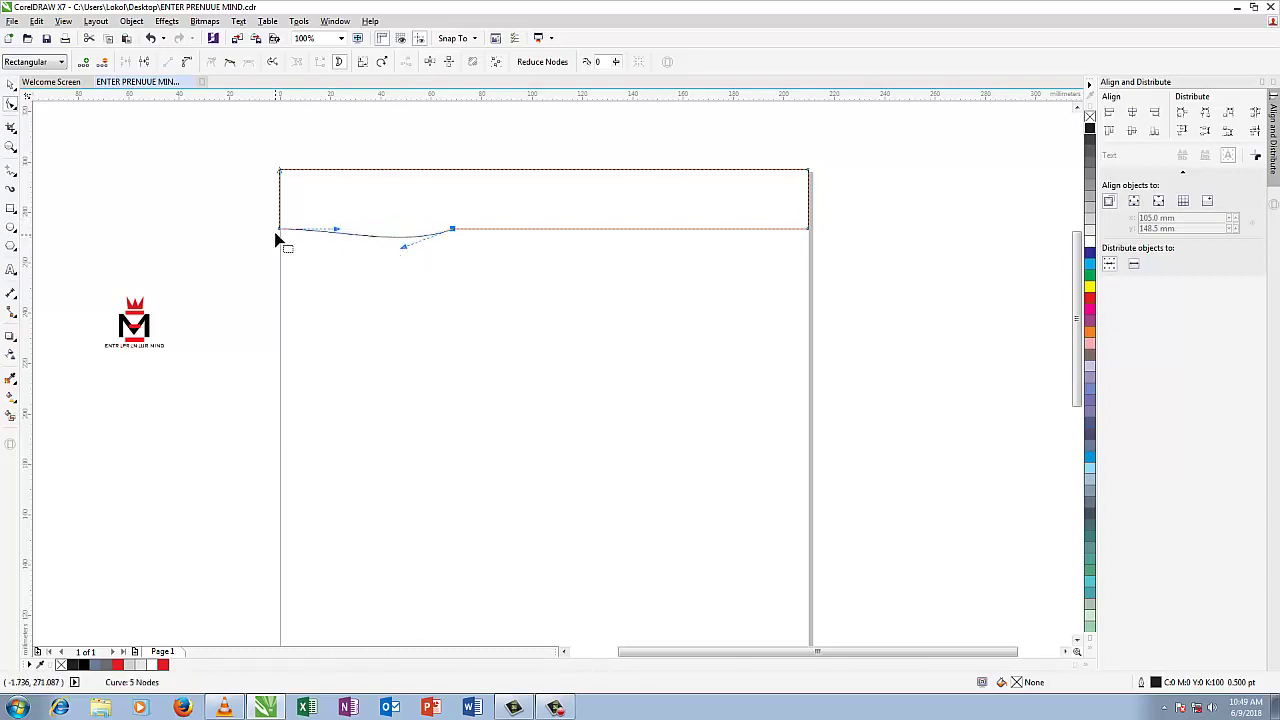
left_click_drag(279, 229, 283, 201)
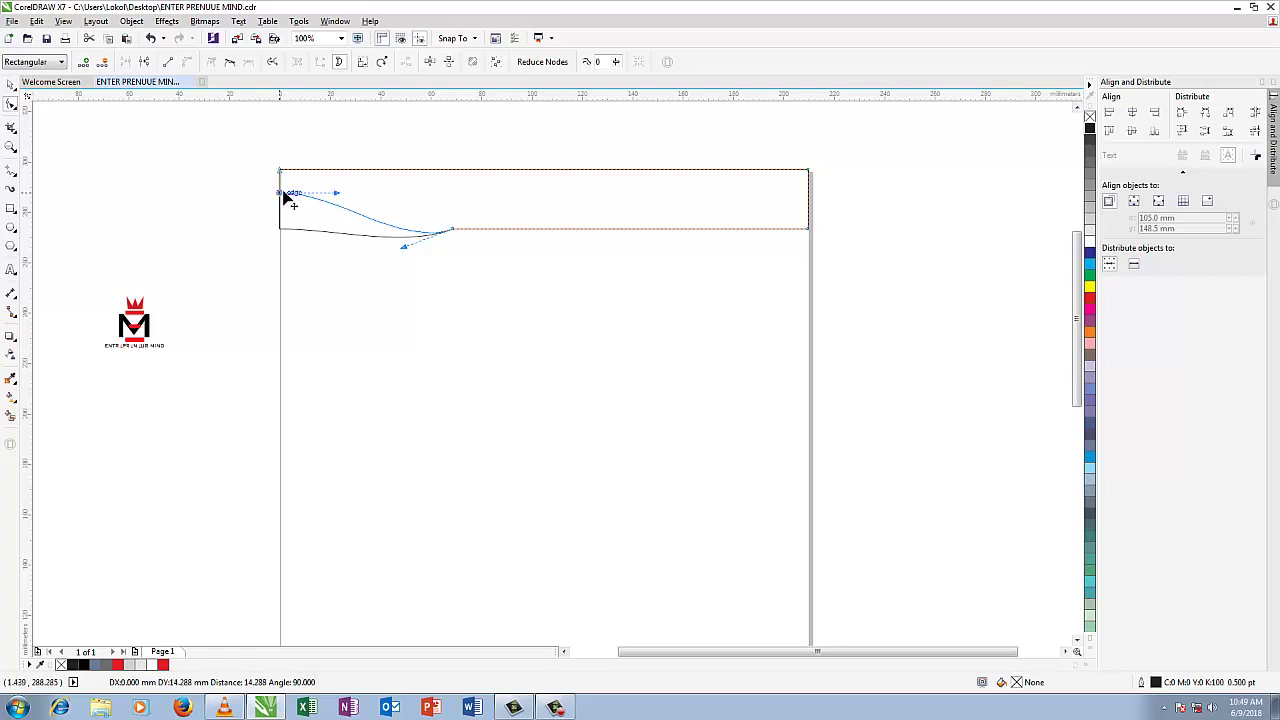
left_click_drag(284, 199, 345, 176)
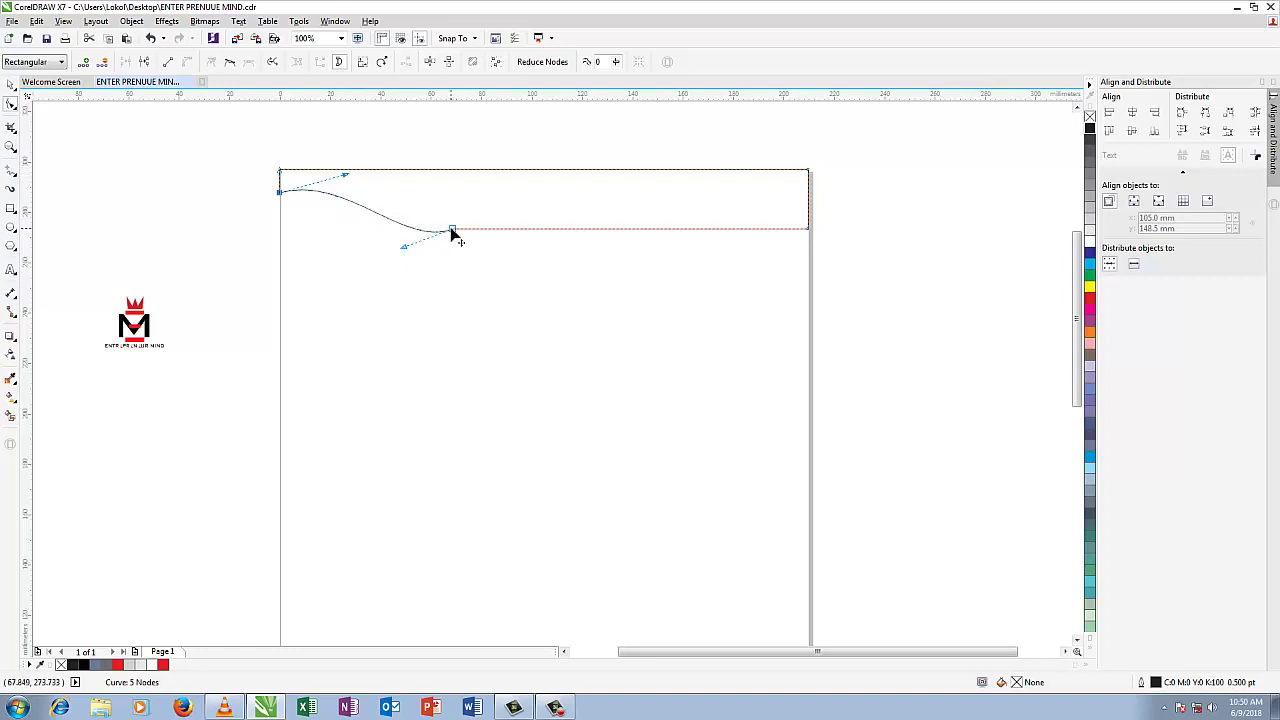
left_click_drag(452, 232, 454, 233)
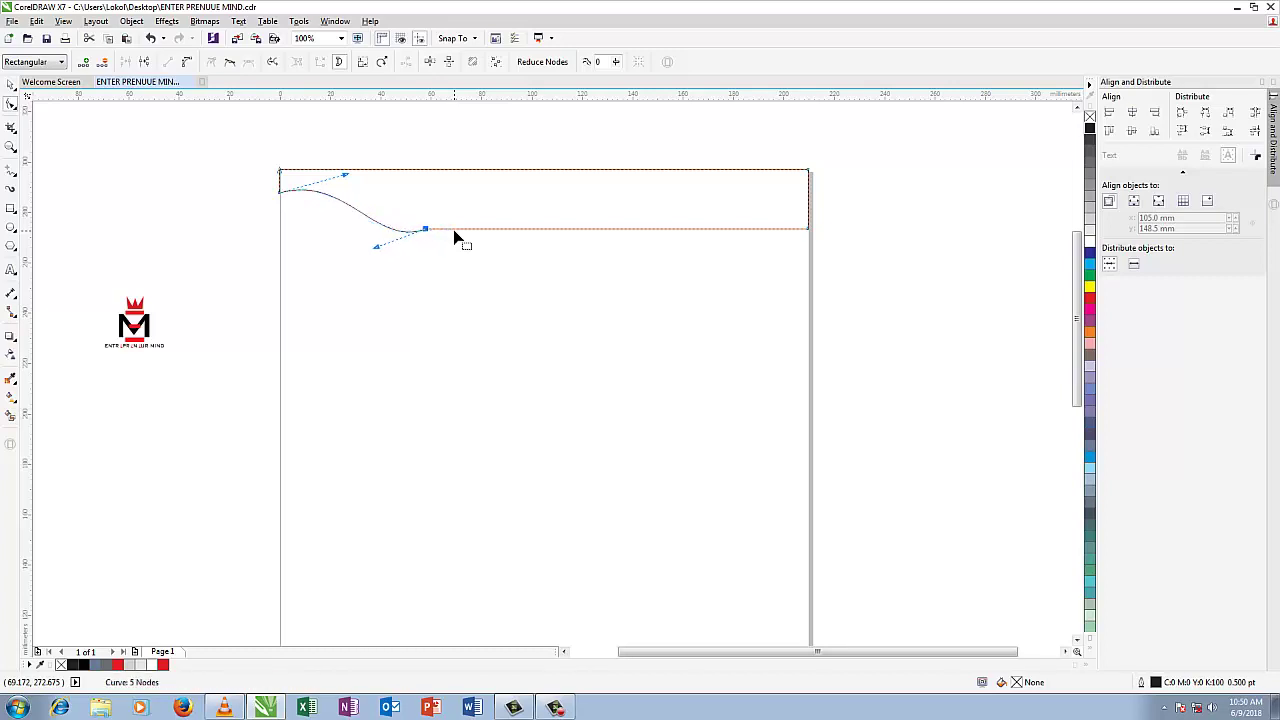
left_click_drag(378, 250, 388, 255)
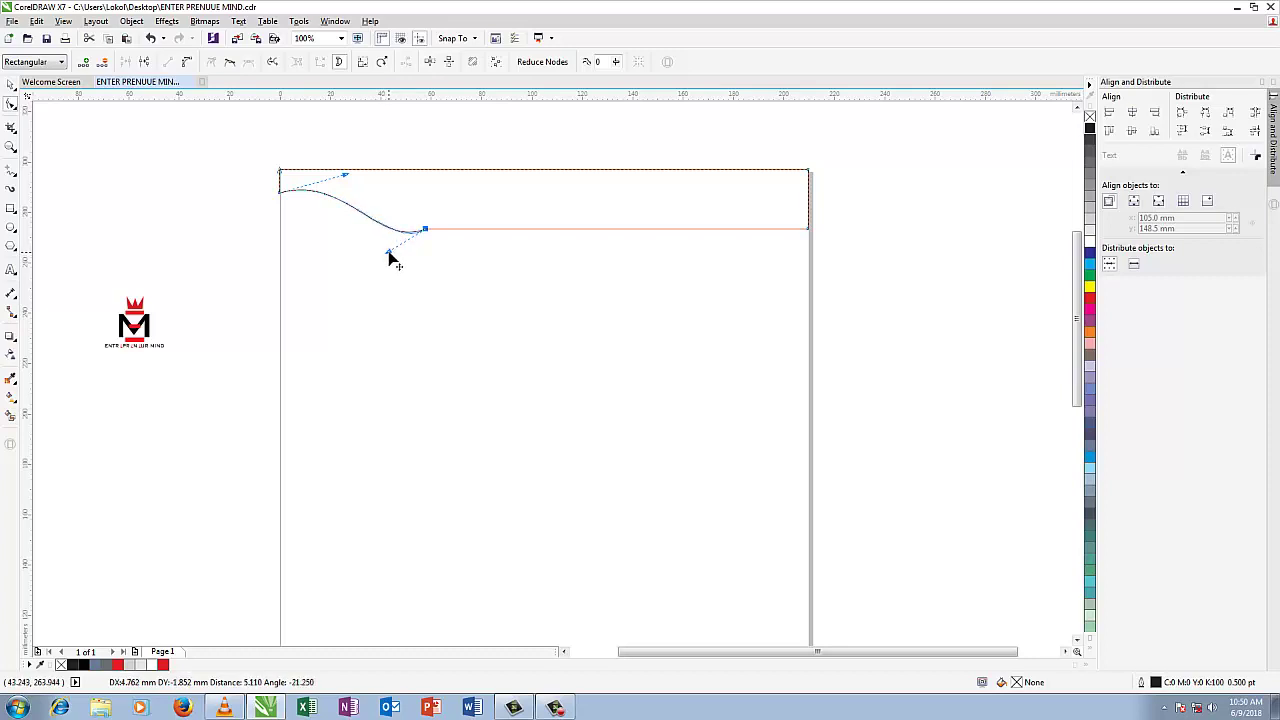
left_click_drag(345, 178, 384, 191)
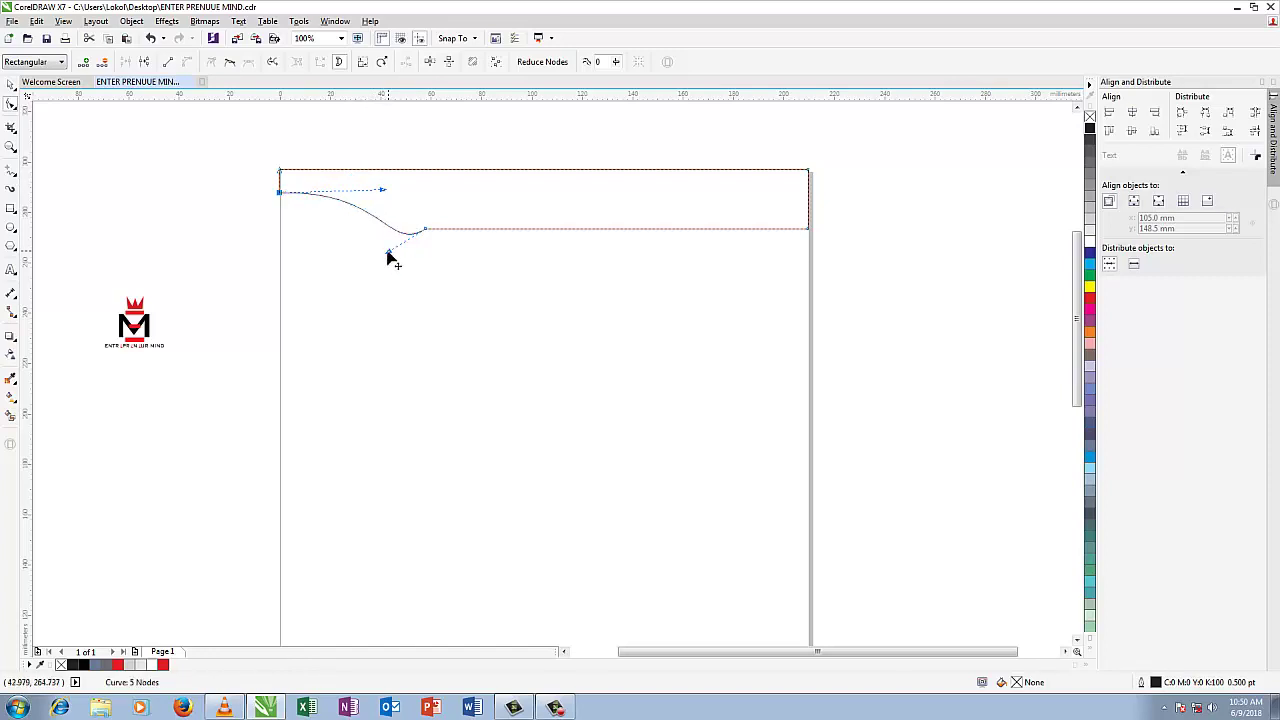
mouse_move(388, 252)
left_mouse_down()
mouse_move(400, 228)
mouse_move(391, 188)
mouse_move(401, 232)
mouse_move(392, 187)
left_mouse_up()
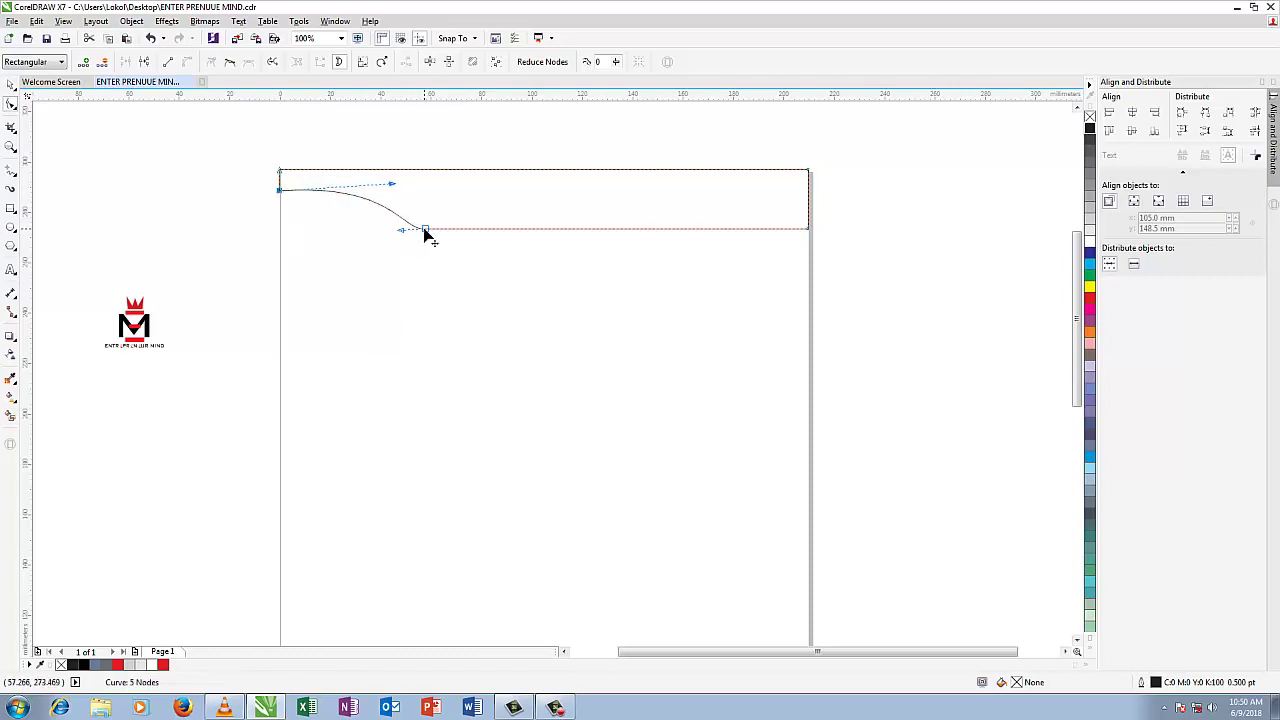
- Fine-tune the curve's end node position, then deselect the finished S-shaped header
mouse_move(425, 233)
left_mouse_down()
mouse_move(446, 232)
mouse_move(432, 235)
left_mouse_up()
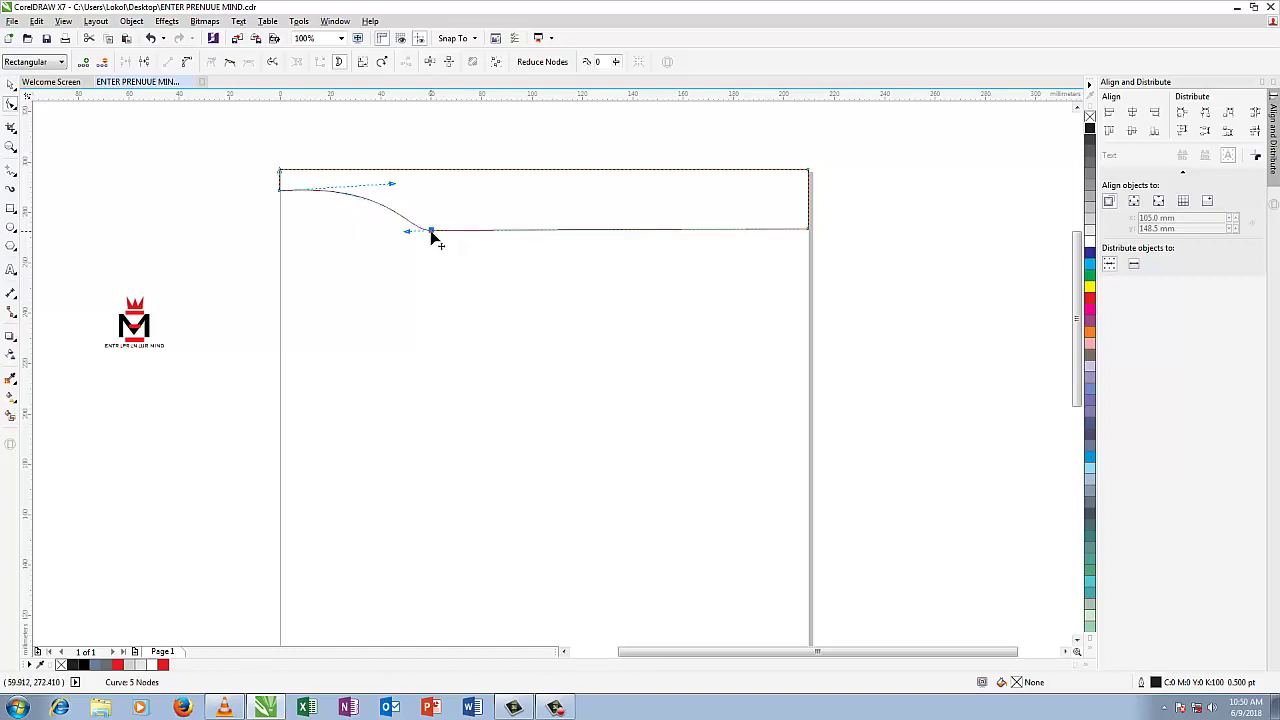
key("ctrl+z")
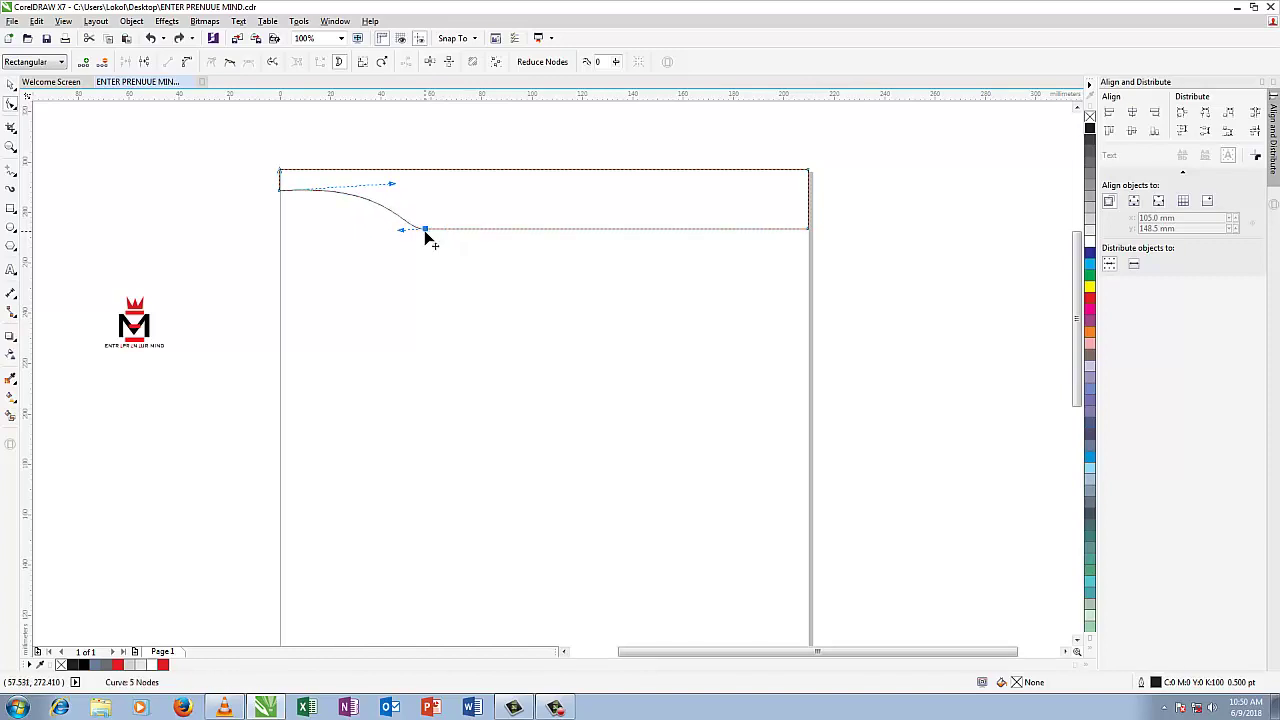
key("Left")
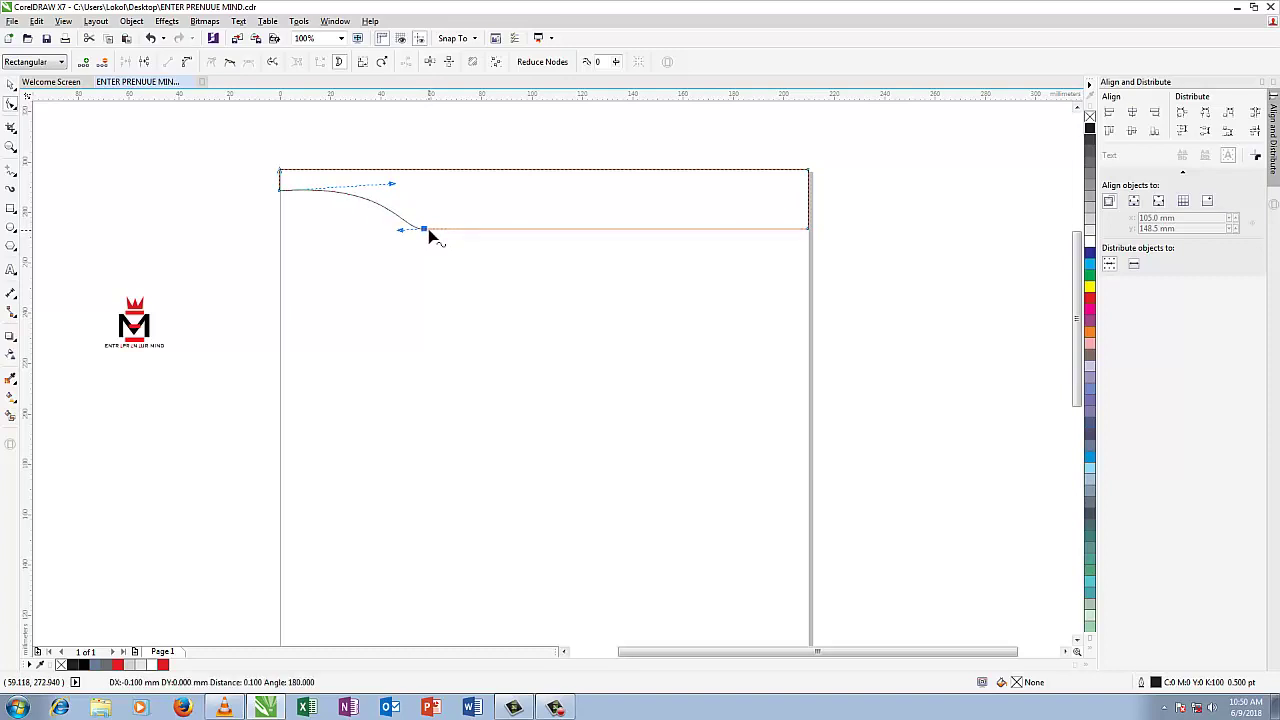
key("Left")
key("Left")
key("Left")
key("Left")
key("Left")
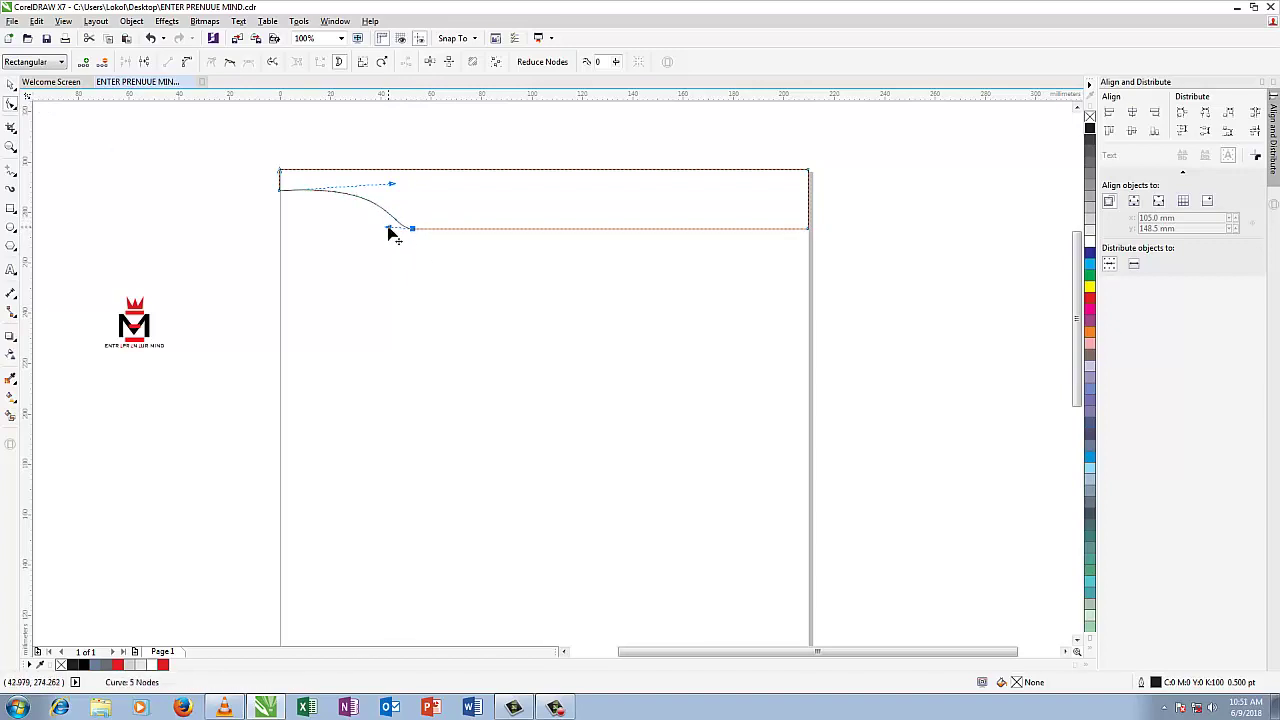
left_click_drag(390, 232, 391, 232)
left_click(11, 85)
left_click(418, 300)
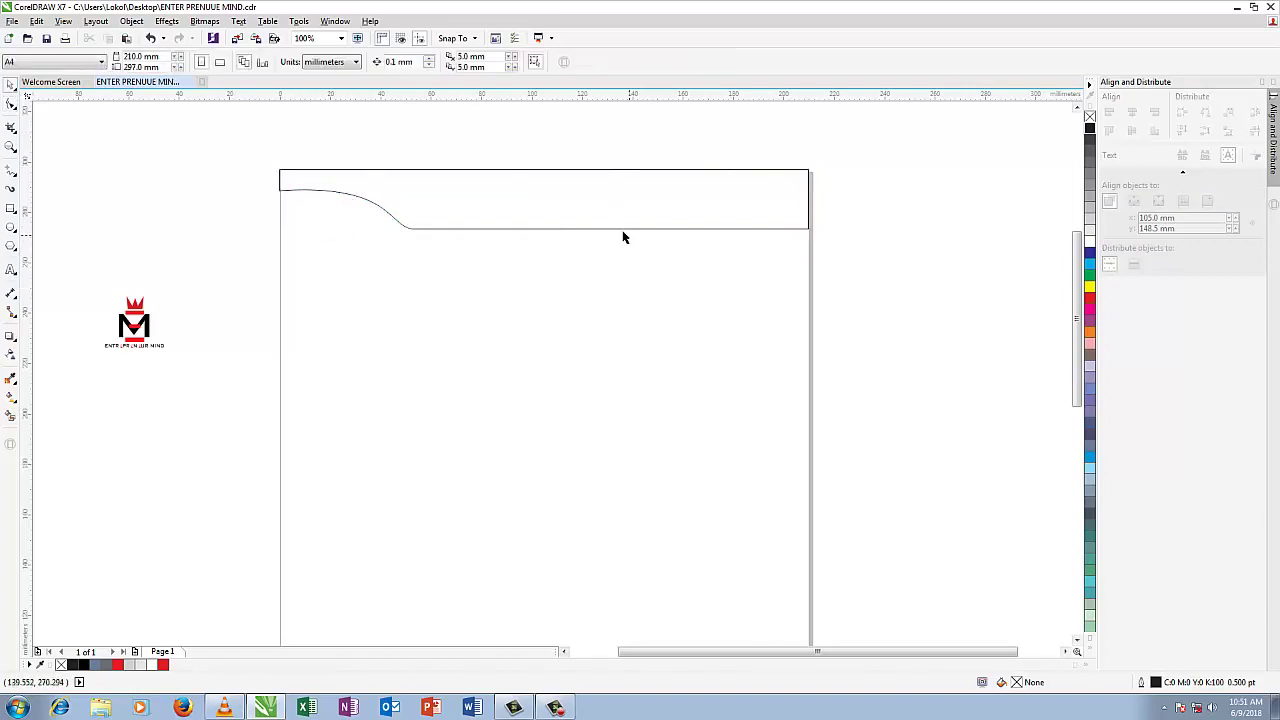
- Shorten the curved header, fill it 10% black grey, and nudge it down two steps
left_click(623, 230)
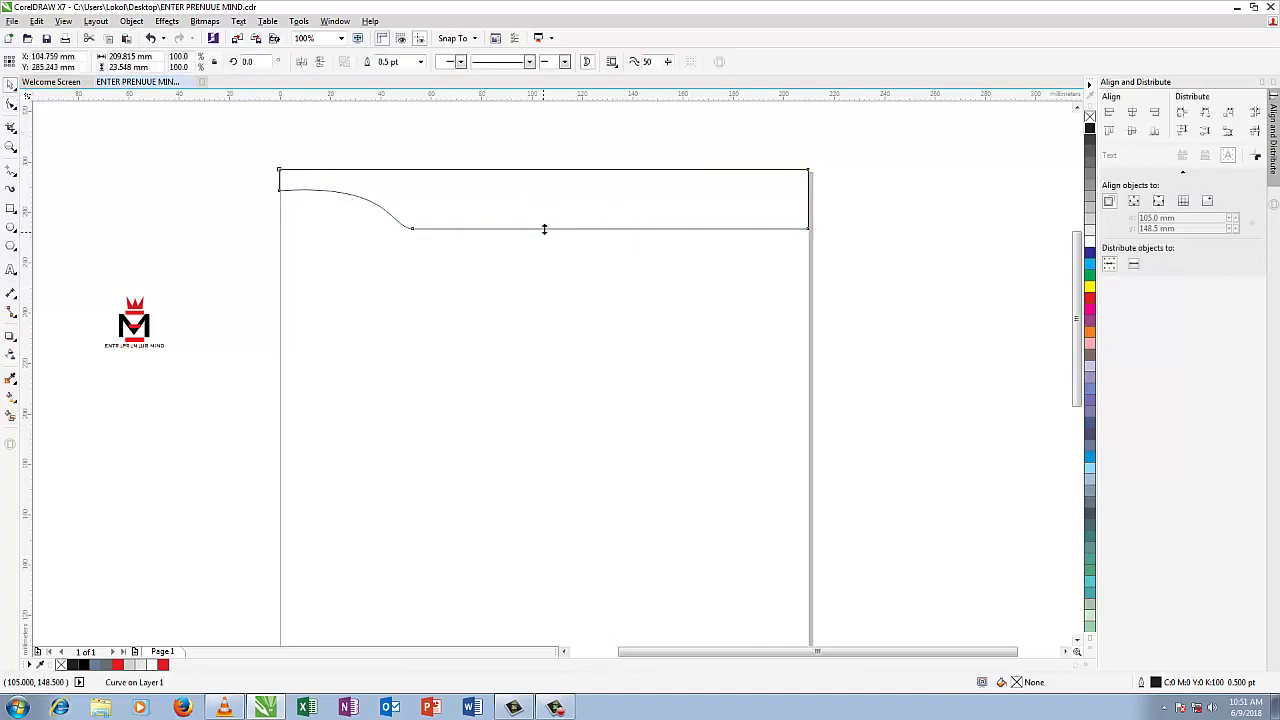
left_click_drag(544, 229, 544, 219)
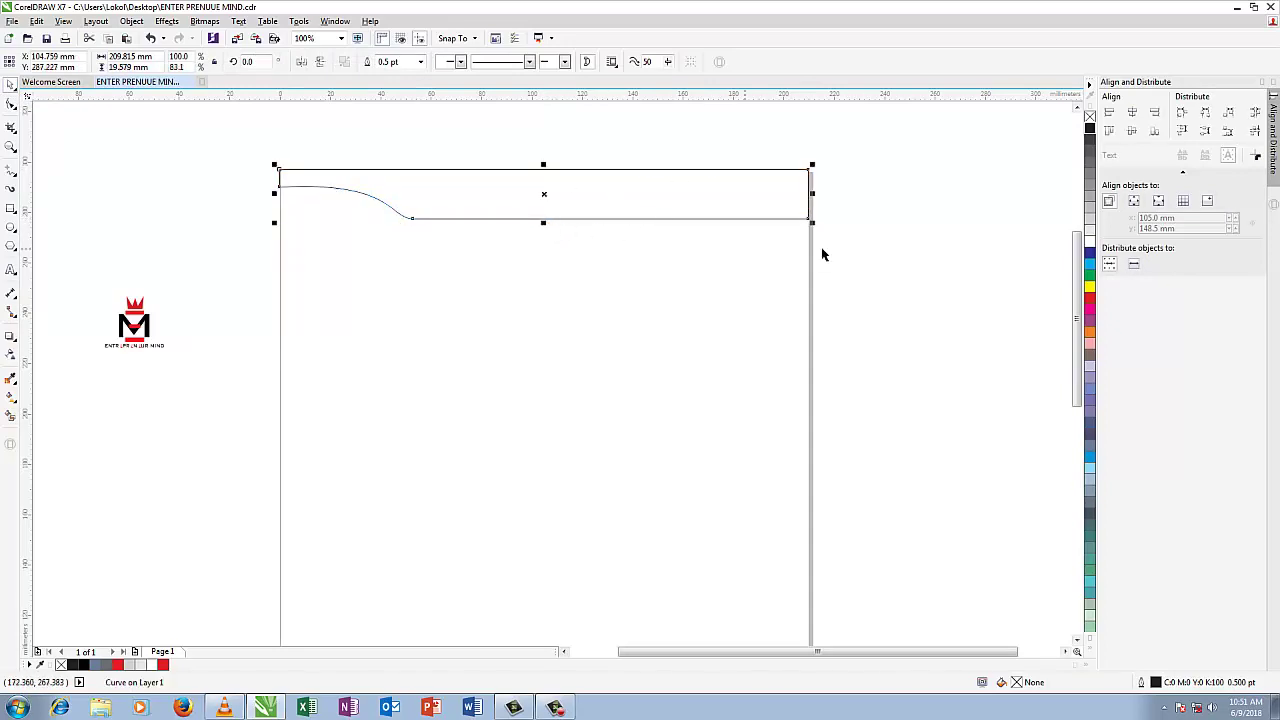
left_click(1090, 235)
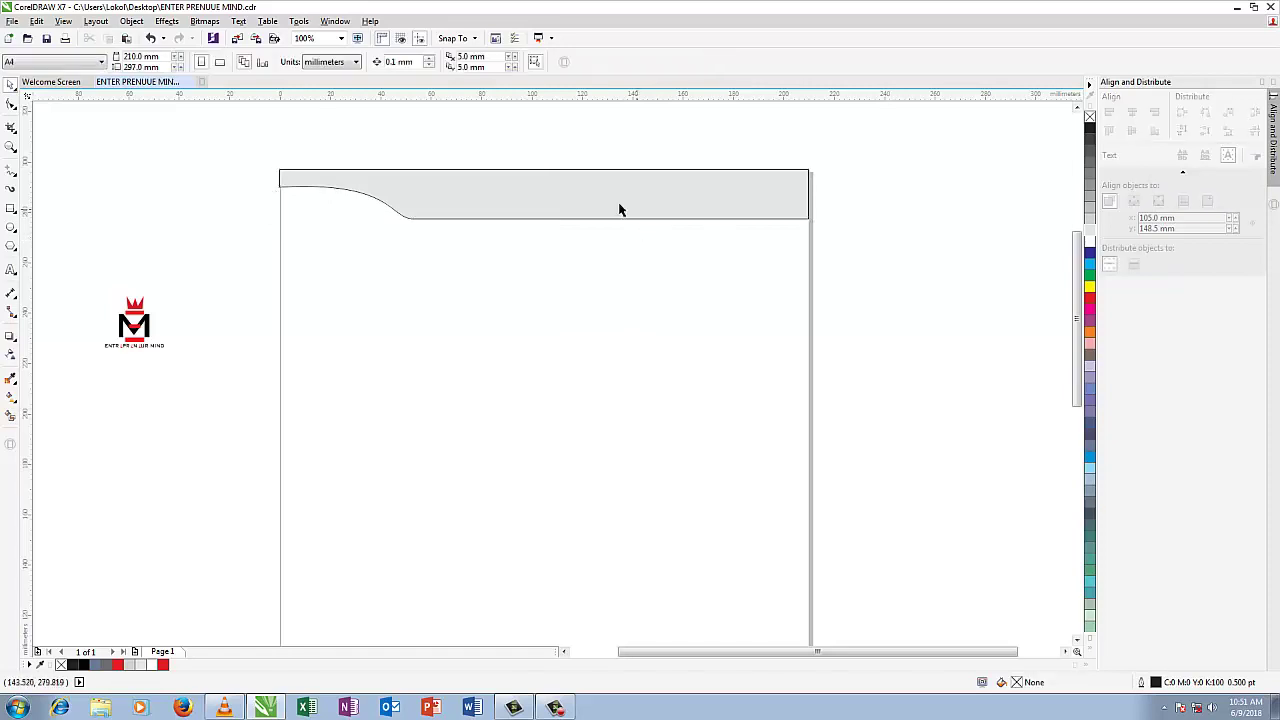
key("Down")
key("Down")
key("Down")
key("Down")
key("Down")
key("Down")
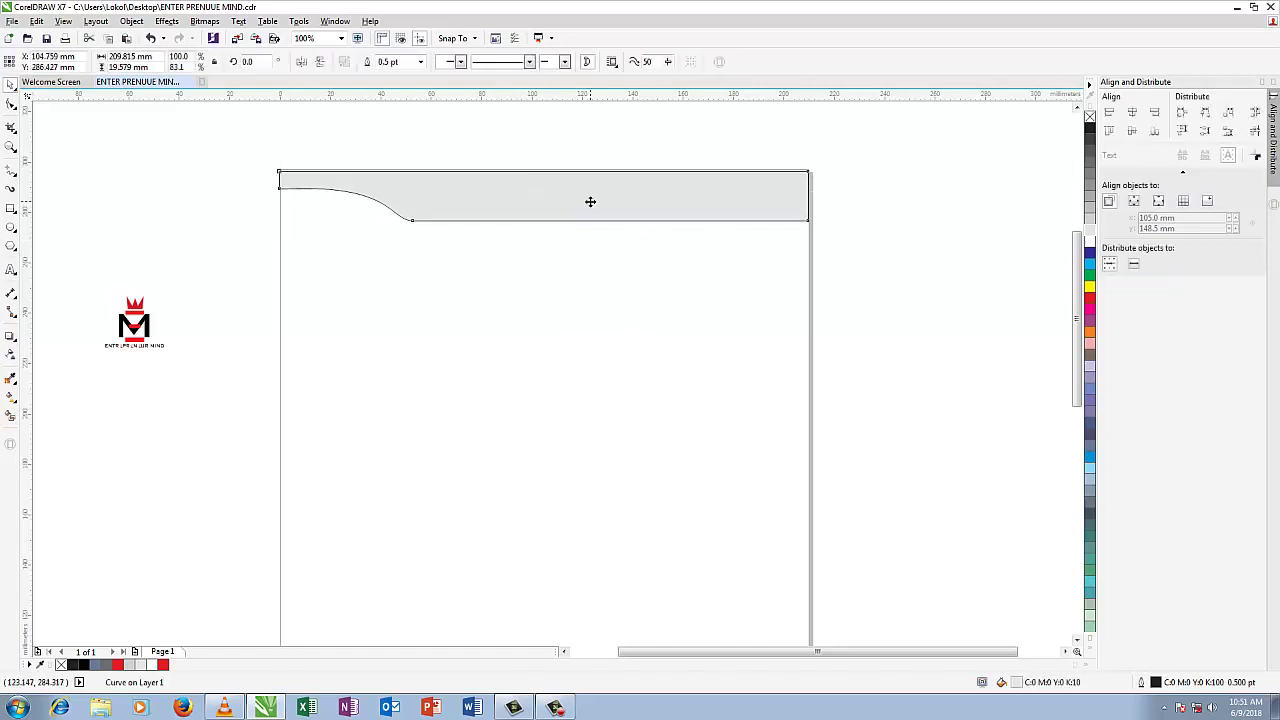
key("Down")
key("Down")
key("Down")
key("Down")
key("Down")
key("Down")
key("Down")
key("Down")
key("Down")
key("Down")
key("Down")
key("Down")
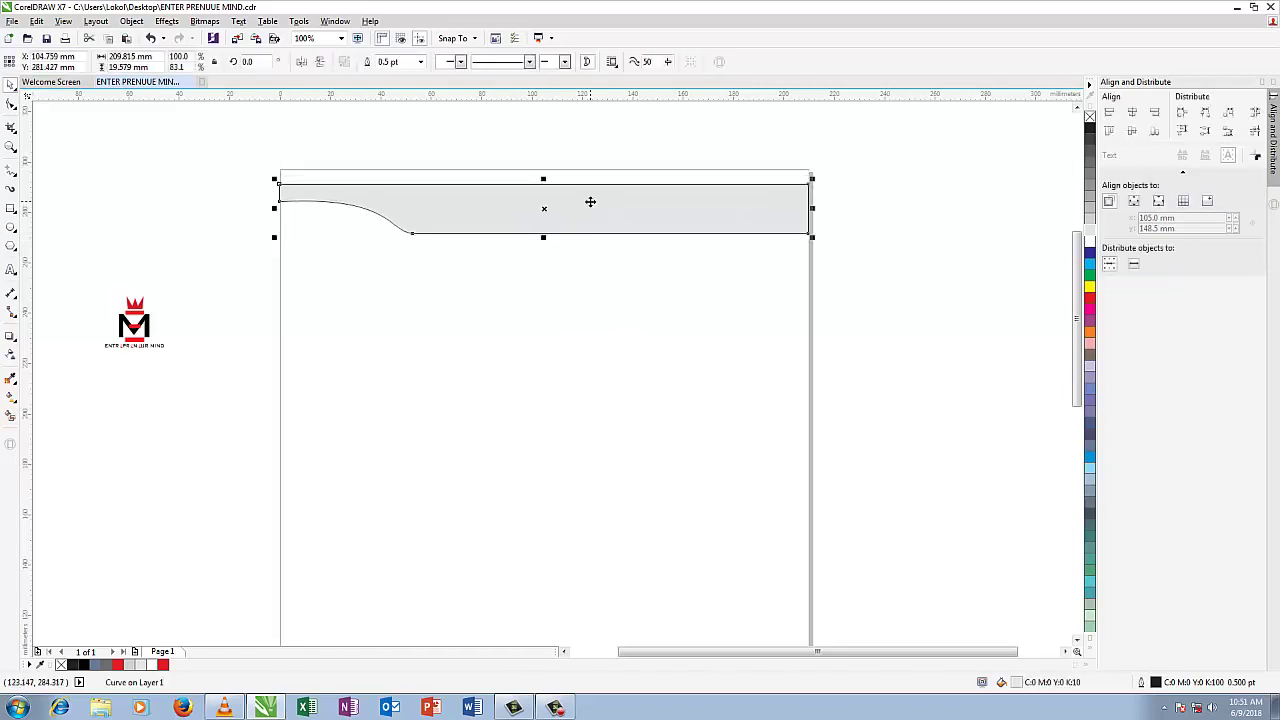
left_click(938, 258)
- Draw a thin bar across the left half of the page top and duplicate it
left_click(11, 208)
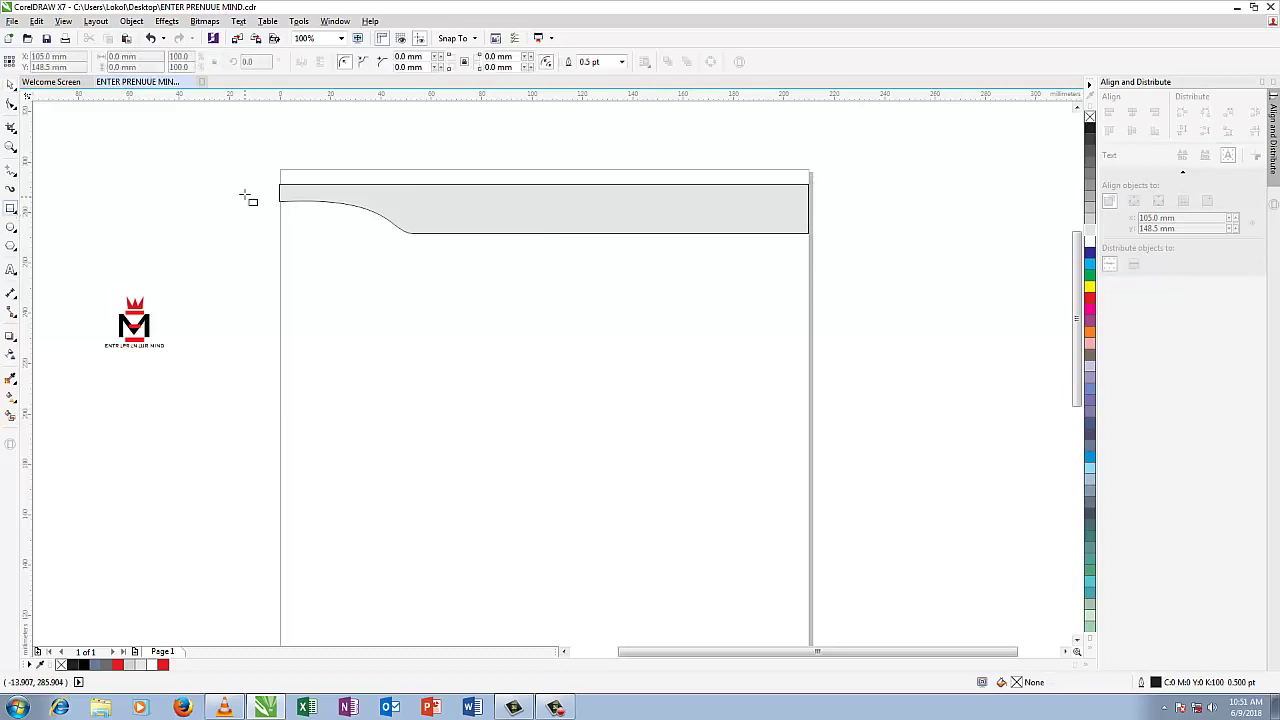
left_click_drag(280, 170, 533, 186)
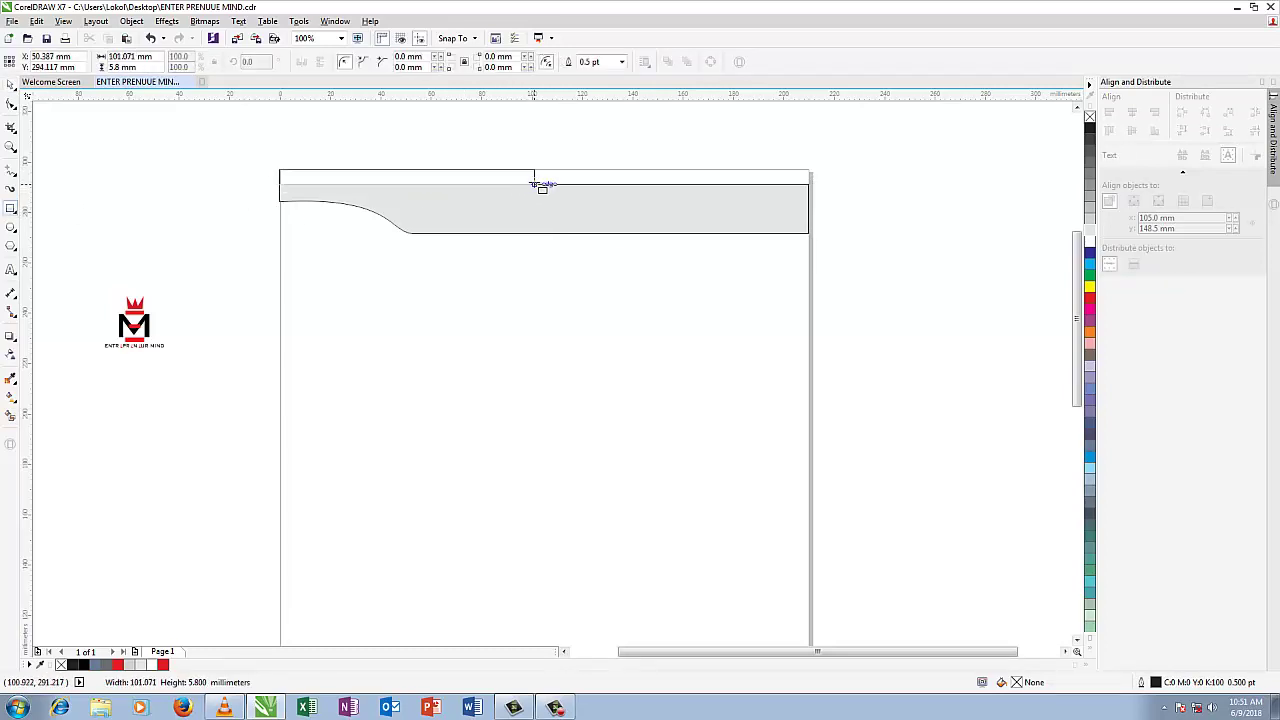
left_click_drag(533, 186, 538, 187)
left_click(9, 85)
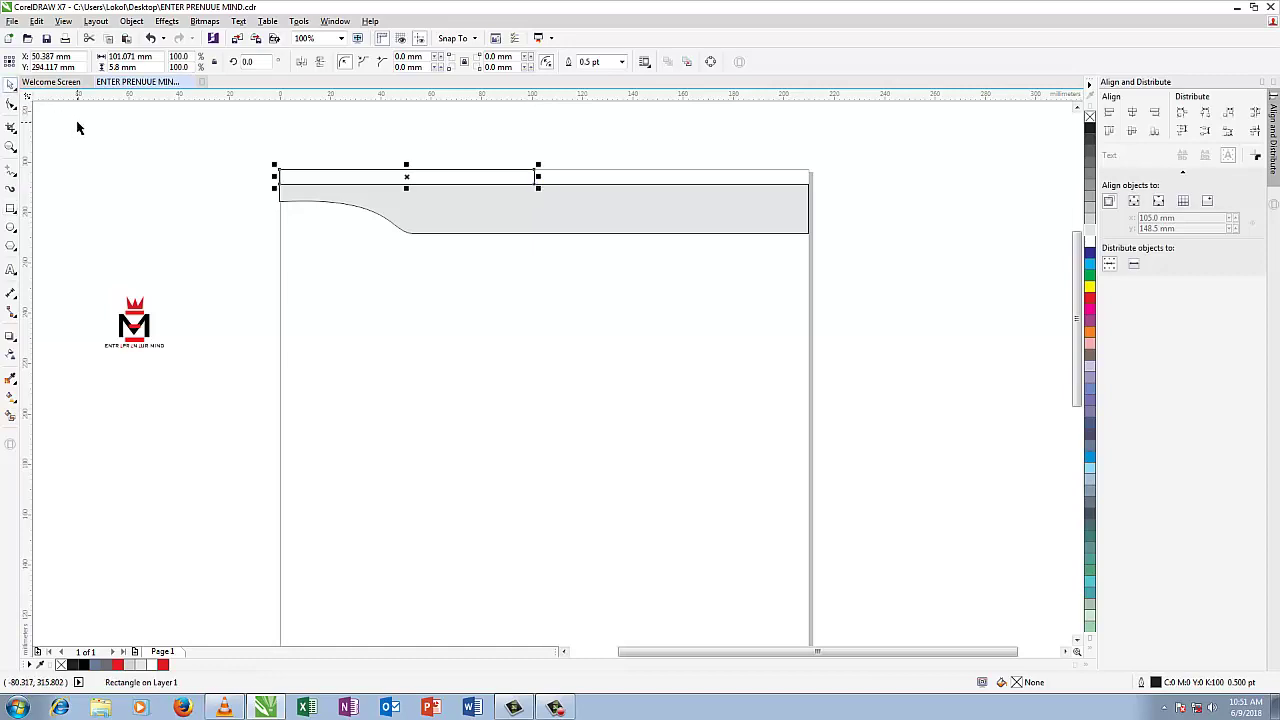
left_click_drag(406, 177, 664, 189)
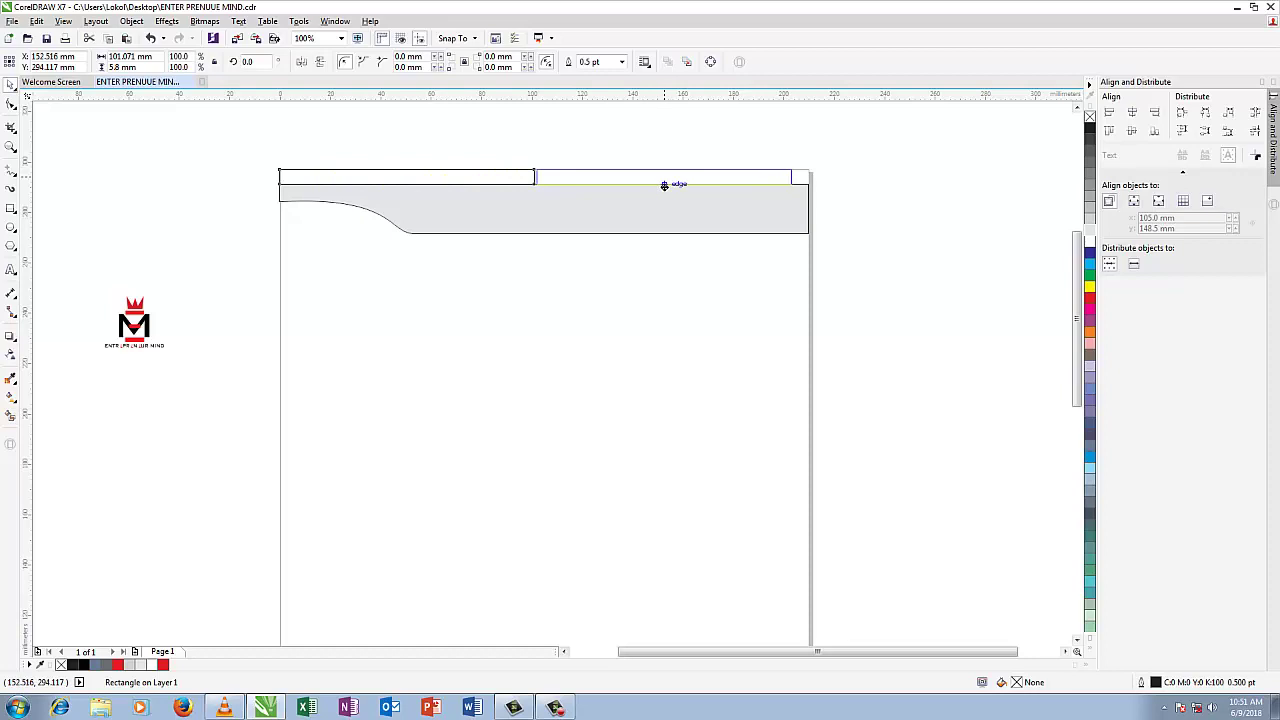
key("Escape")
- Widen the left bar toward the page middle and snap a copy beside it
left_click(533, 179)
scroll(535, 177, "up", 1)
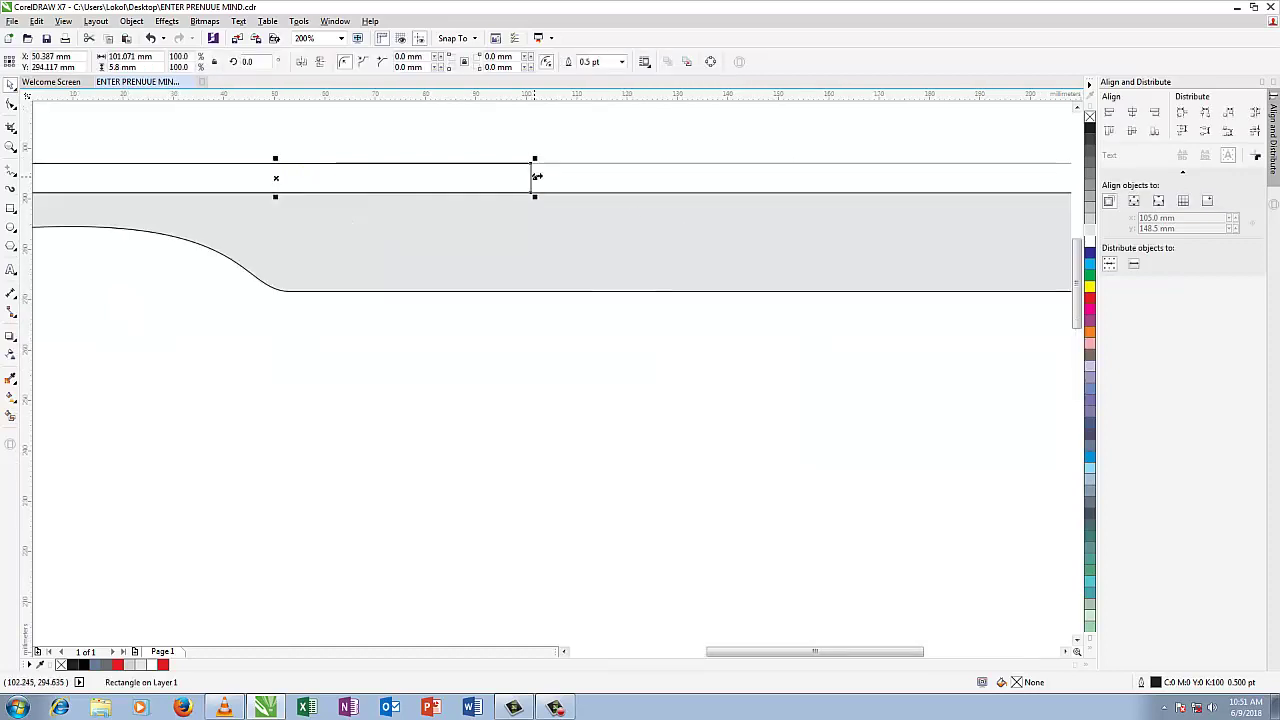
left_click_drag(535, 177, 571, 177)
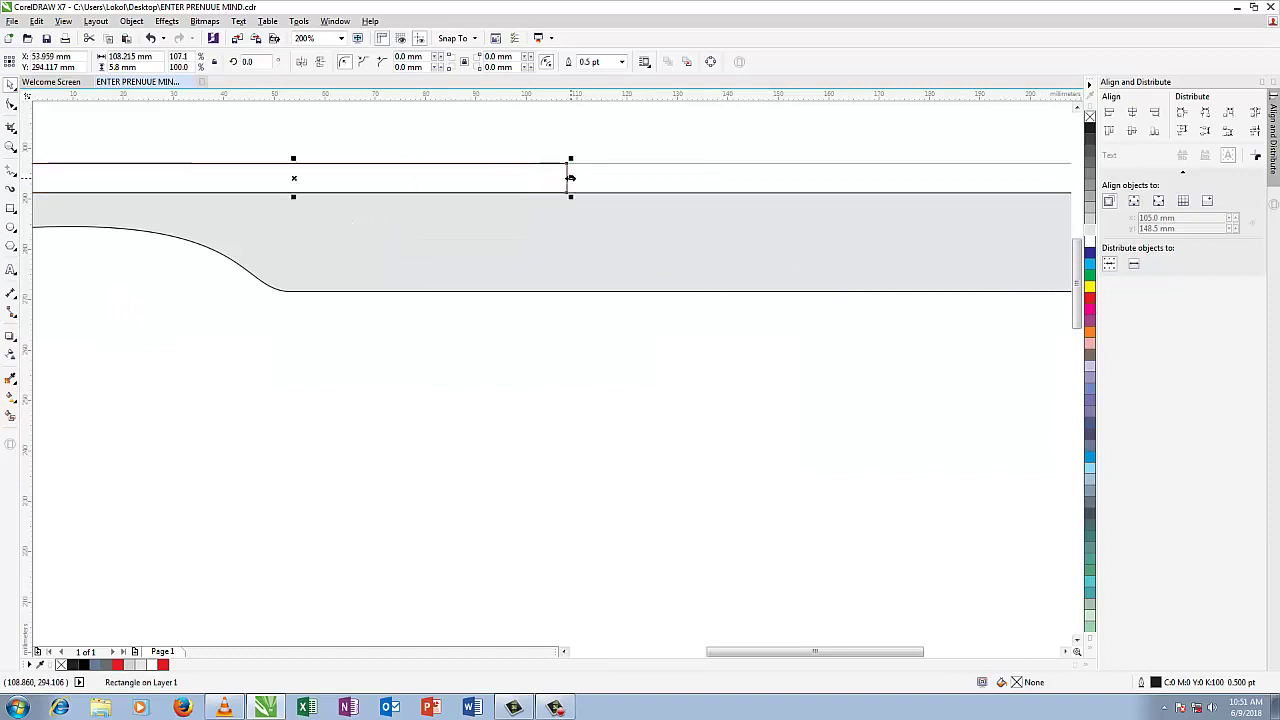
scroll(572, 177, "down", 1)
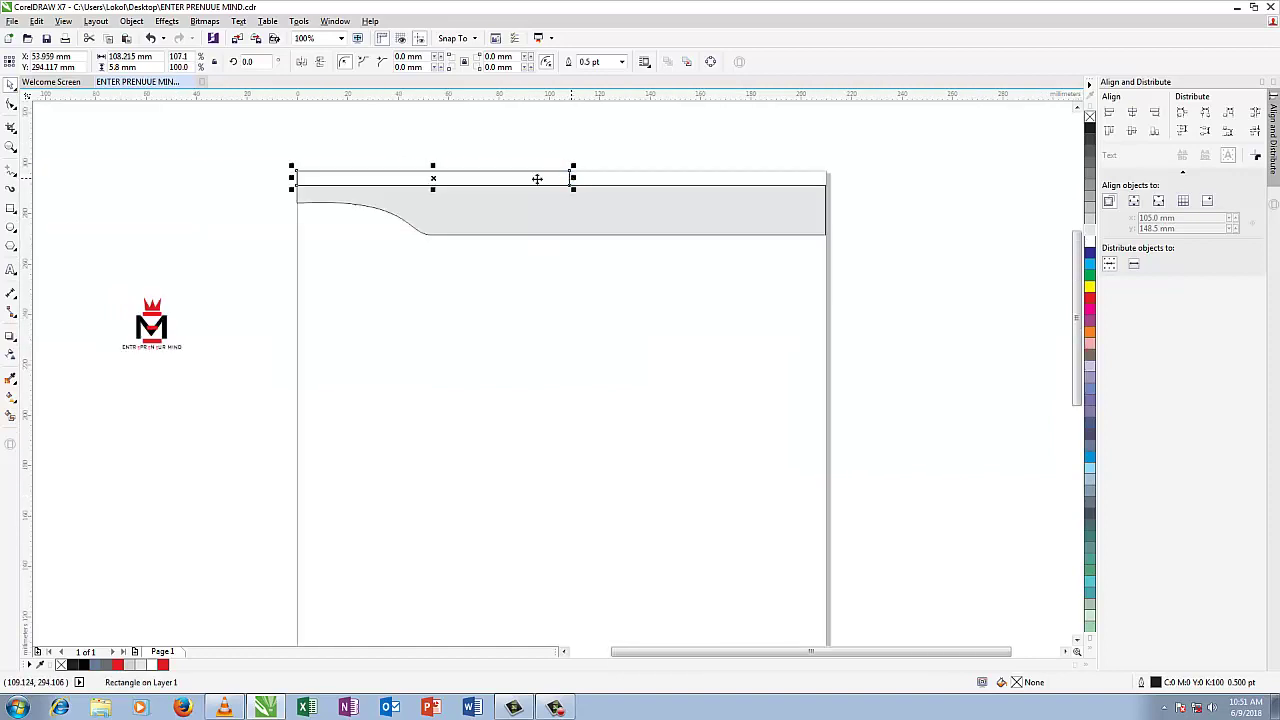
left_click_drag(434, 177, 707, 185)
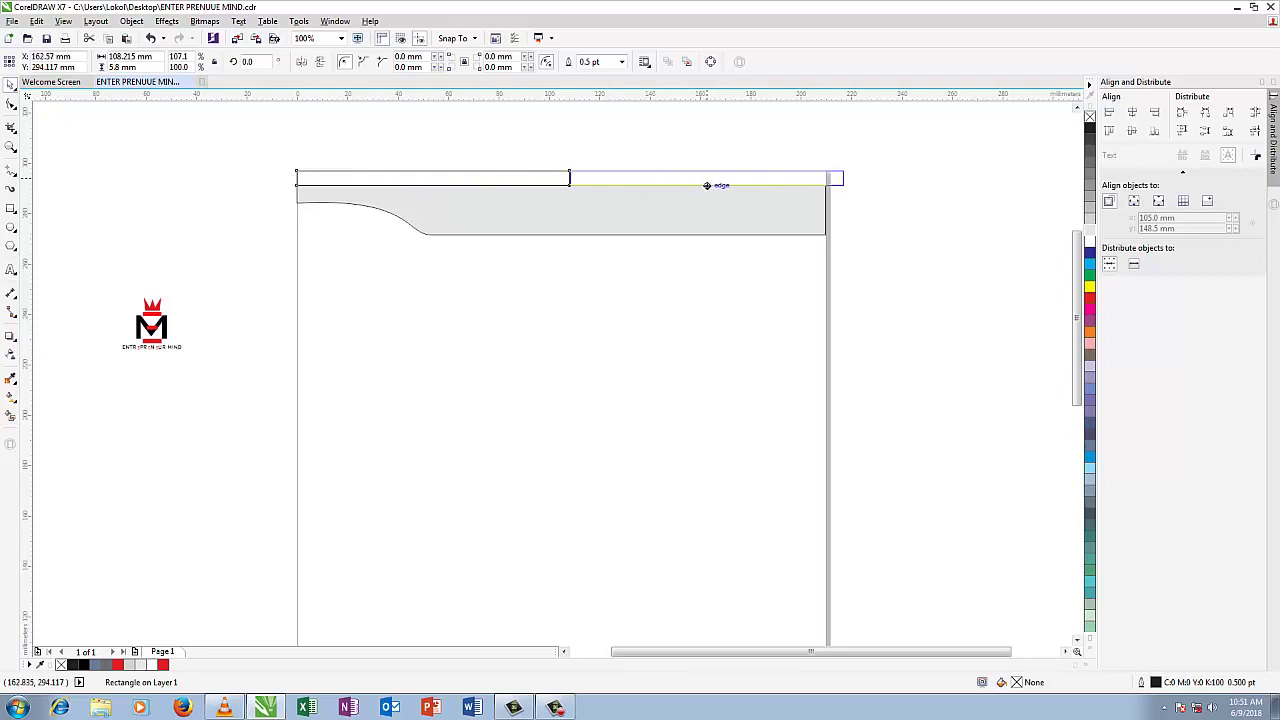
left_click_drag(707, 189, 707, 189)
left_click(868, 219)
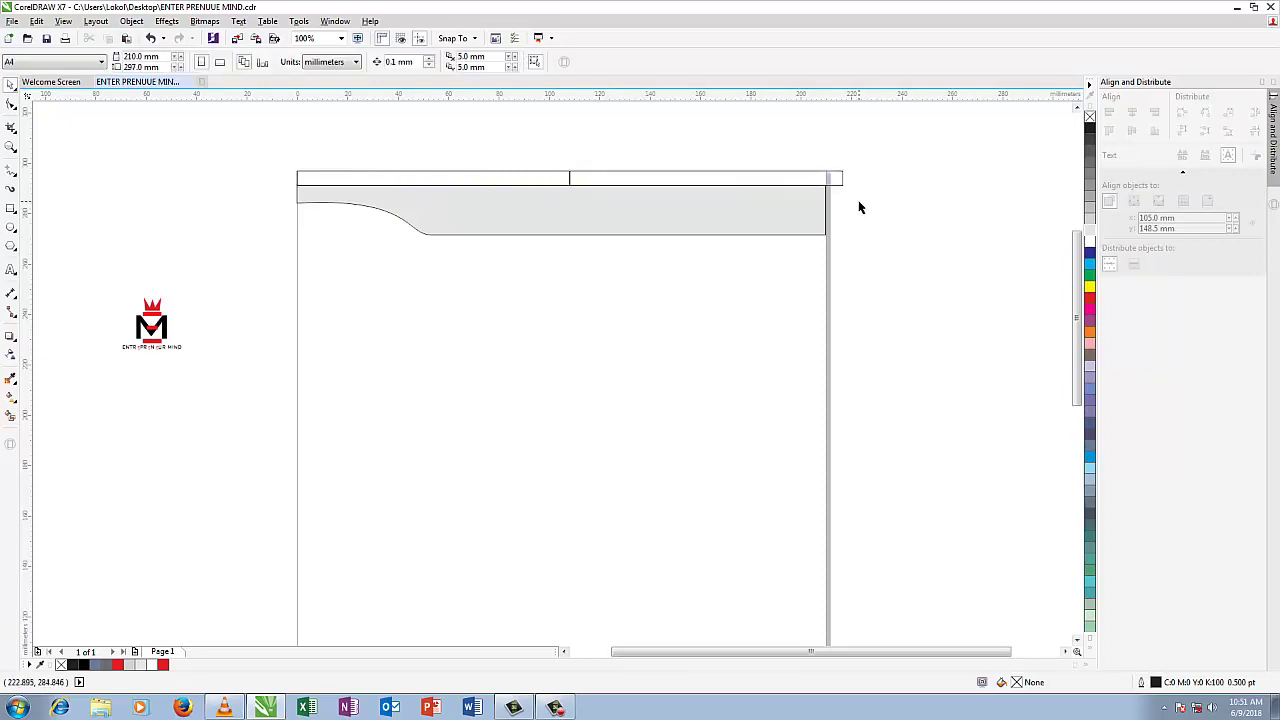
- Extend the right bar and the grey header's right edge to the page edge
scroll(859, 207, "up", 1)
left_click(826, 158)
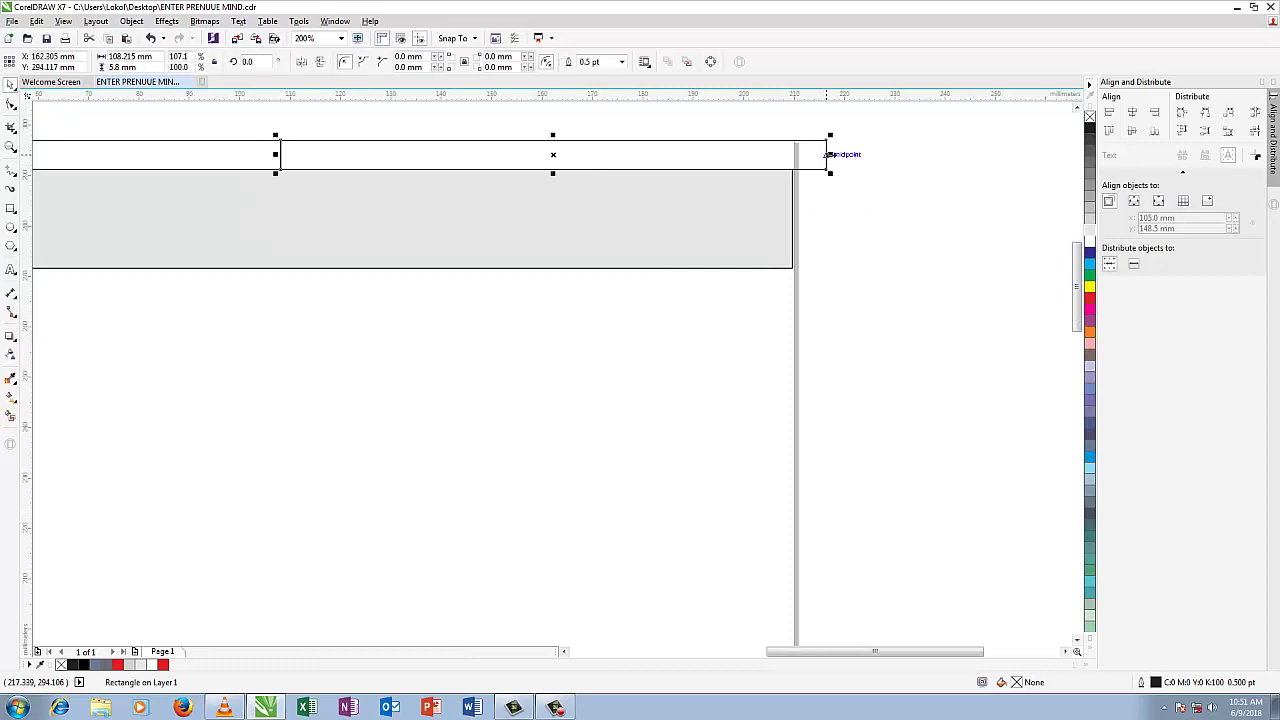
left_click_drag(828, 154, 793, 155)
left_click(830, 215)
scroll(787, 230, "up", 1)
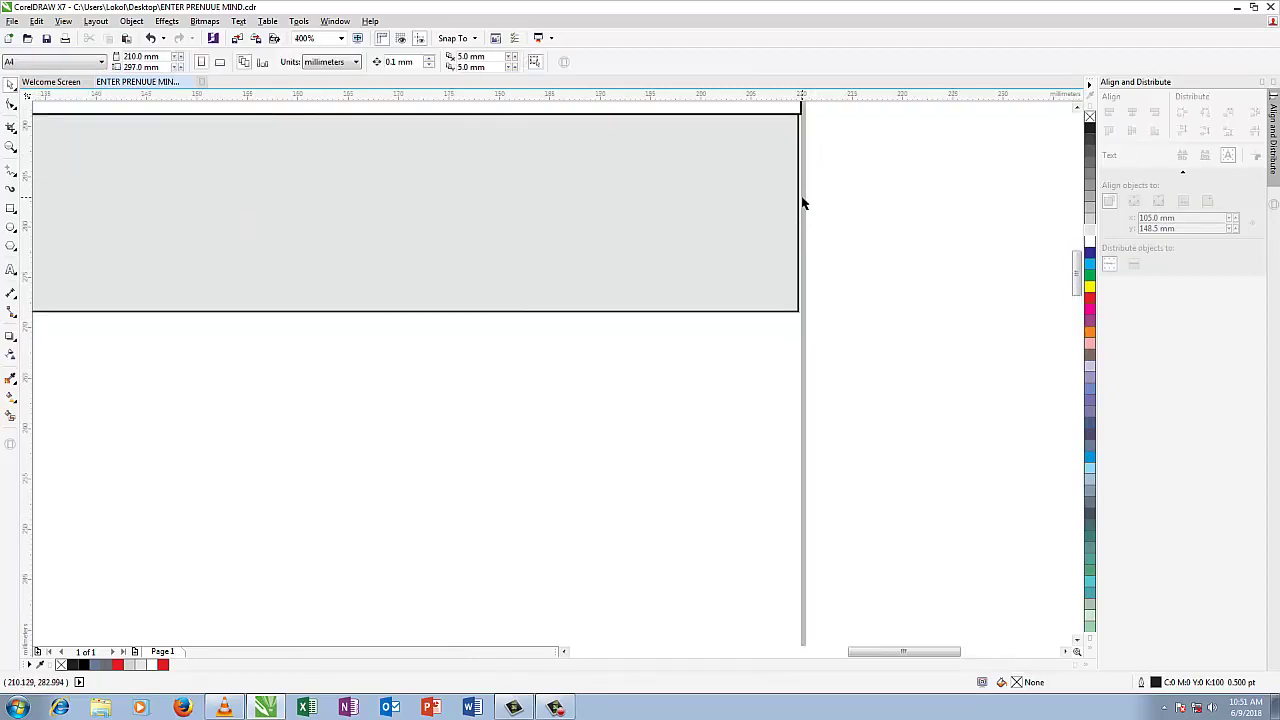
left_click(801, 200)
left_click_drag(800, 209, 806, 198)
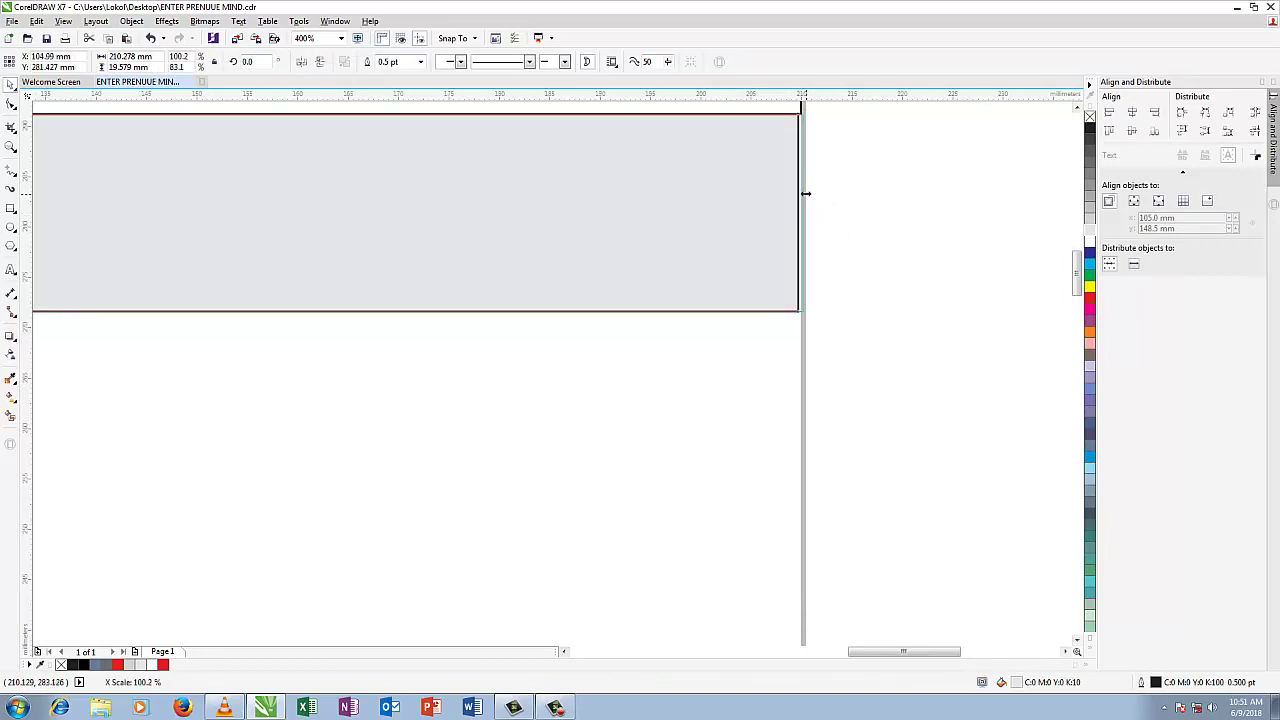
left_click_drag(806, 196, 805, 190)
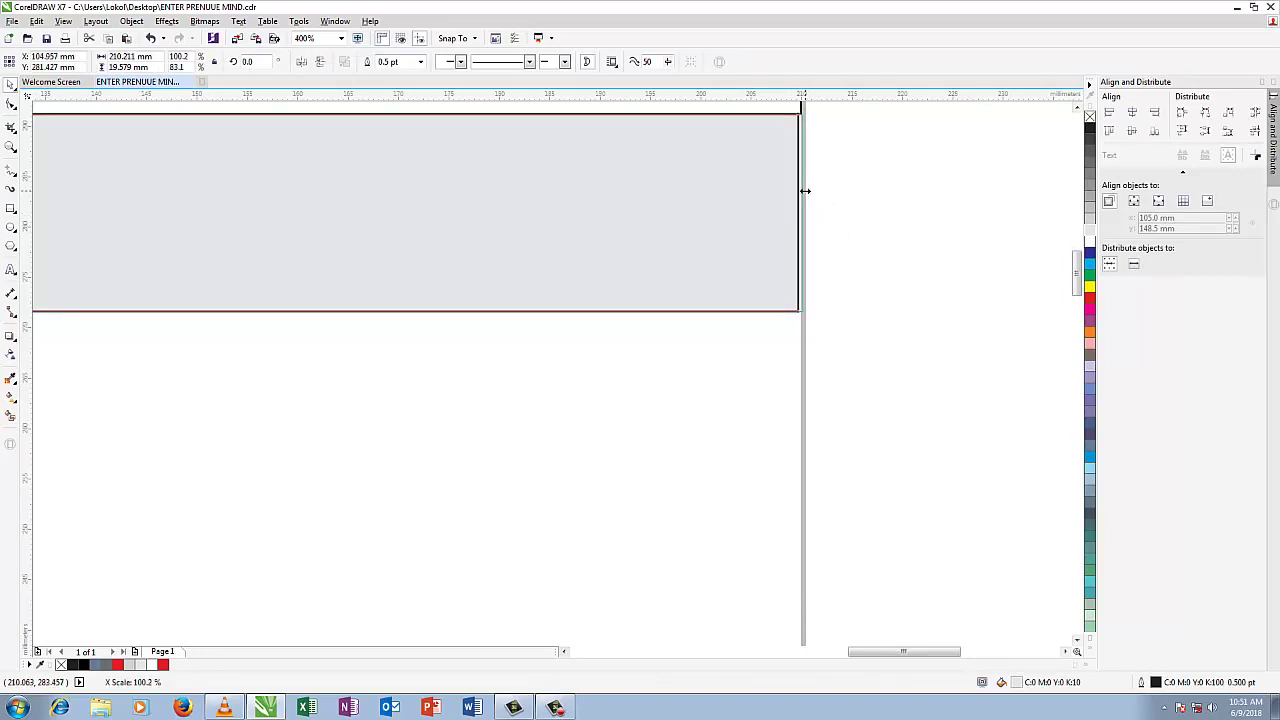
left_click(909, 202)
scroll(909, 202, "down", 2)
scroll(909, 202, "down", 2)
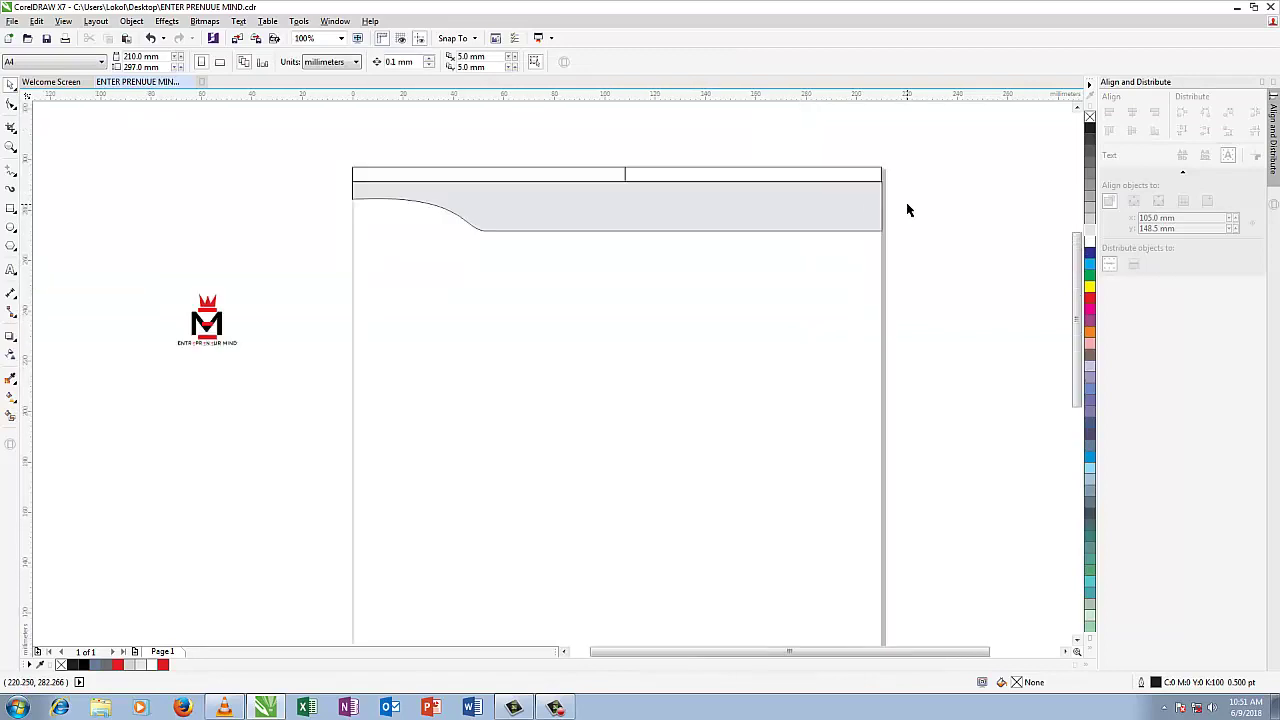
left_click(535, 179)
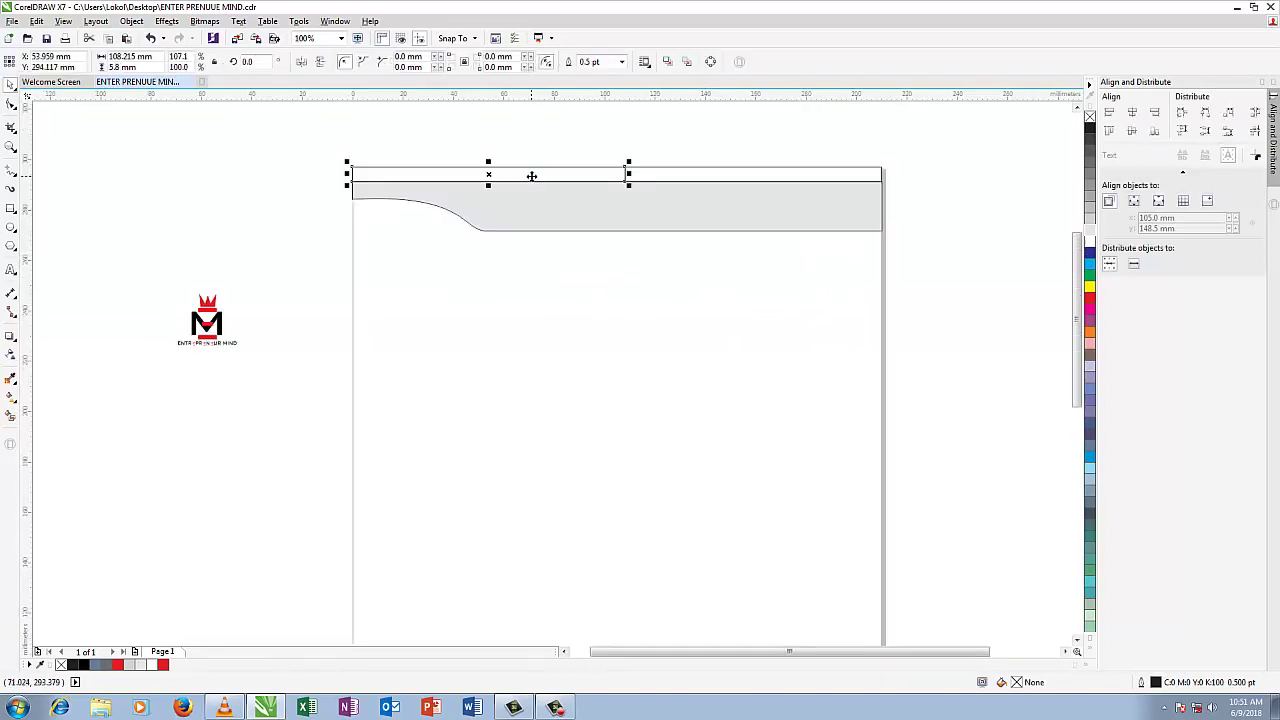
- Fill the left top bar with the logo's red and the right bar with its black via eyedropper
left_click(10, 380)
left_click(208, 322)
left_click(401, 170)
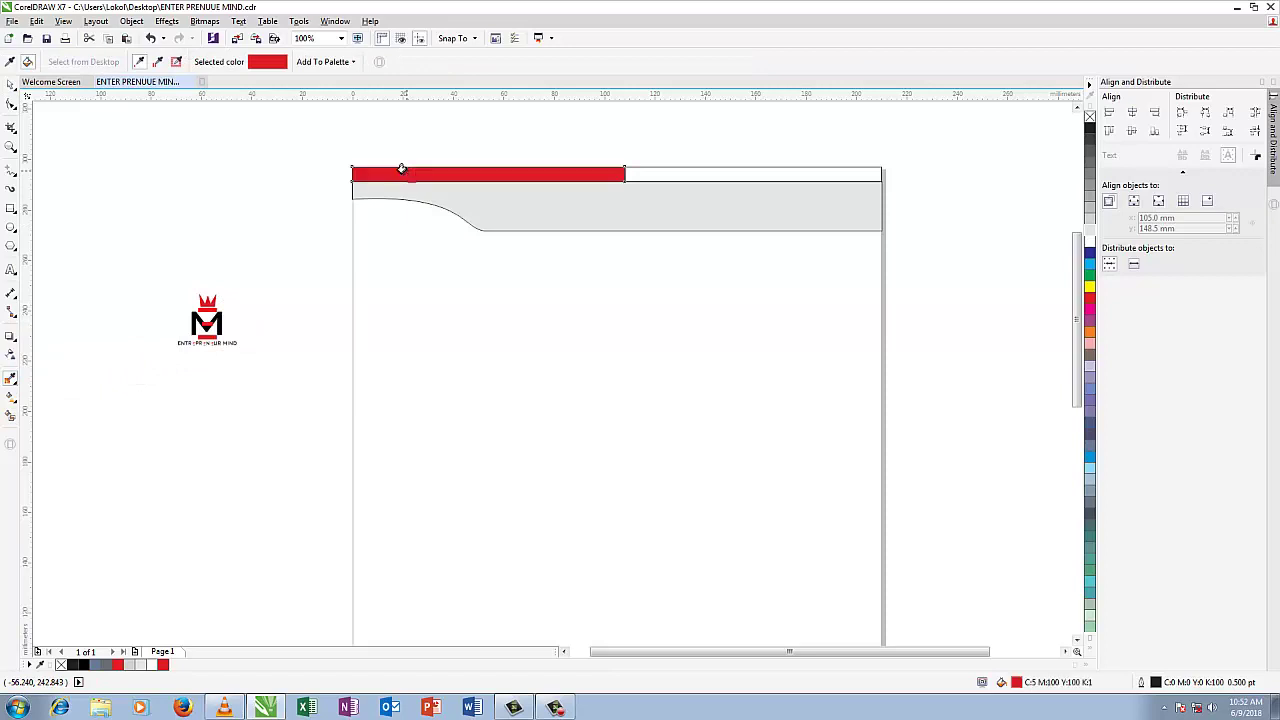
left_click(10, 84)
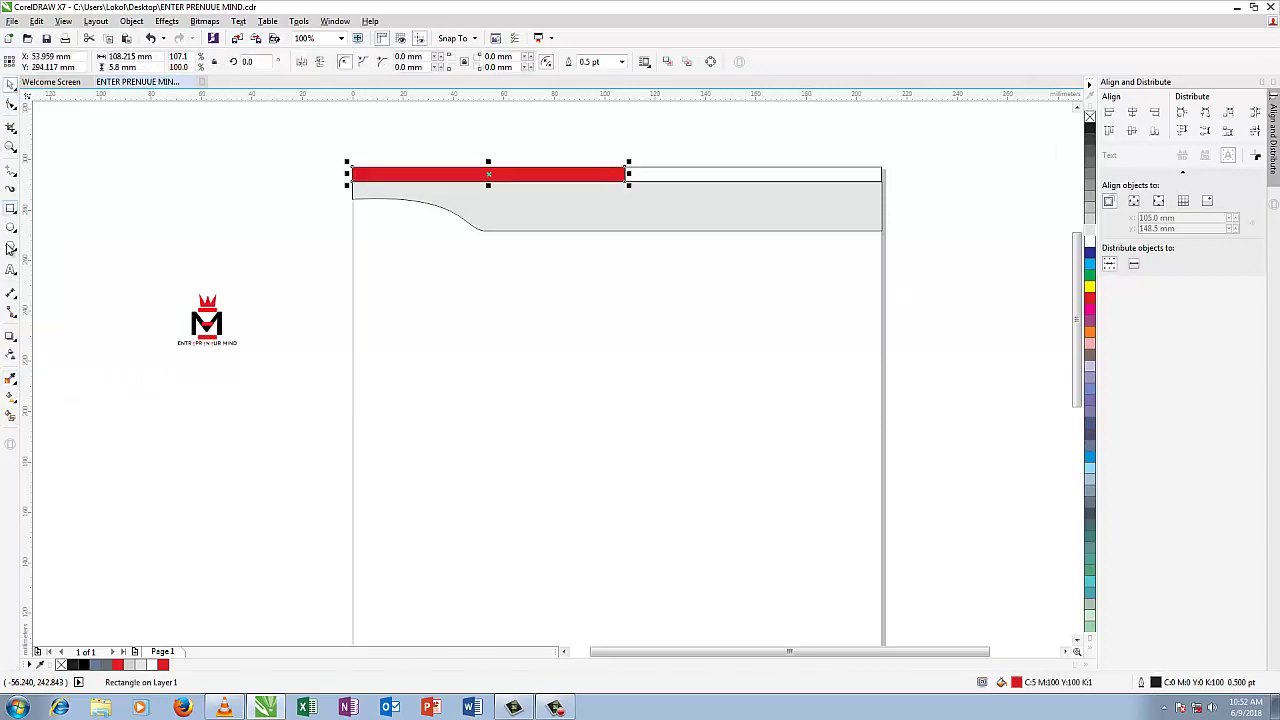
left_click(10, 380)
left_click(222, 318)
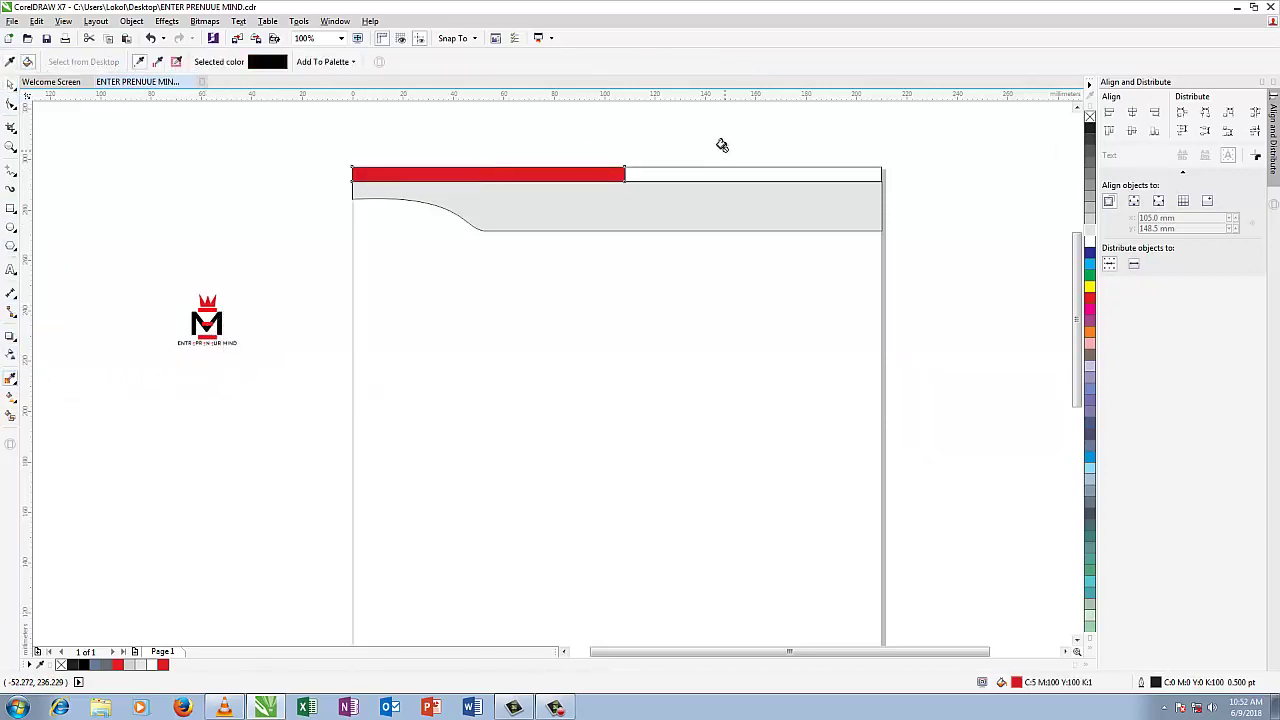
left_click(717, 172)
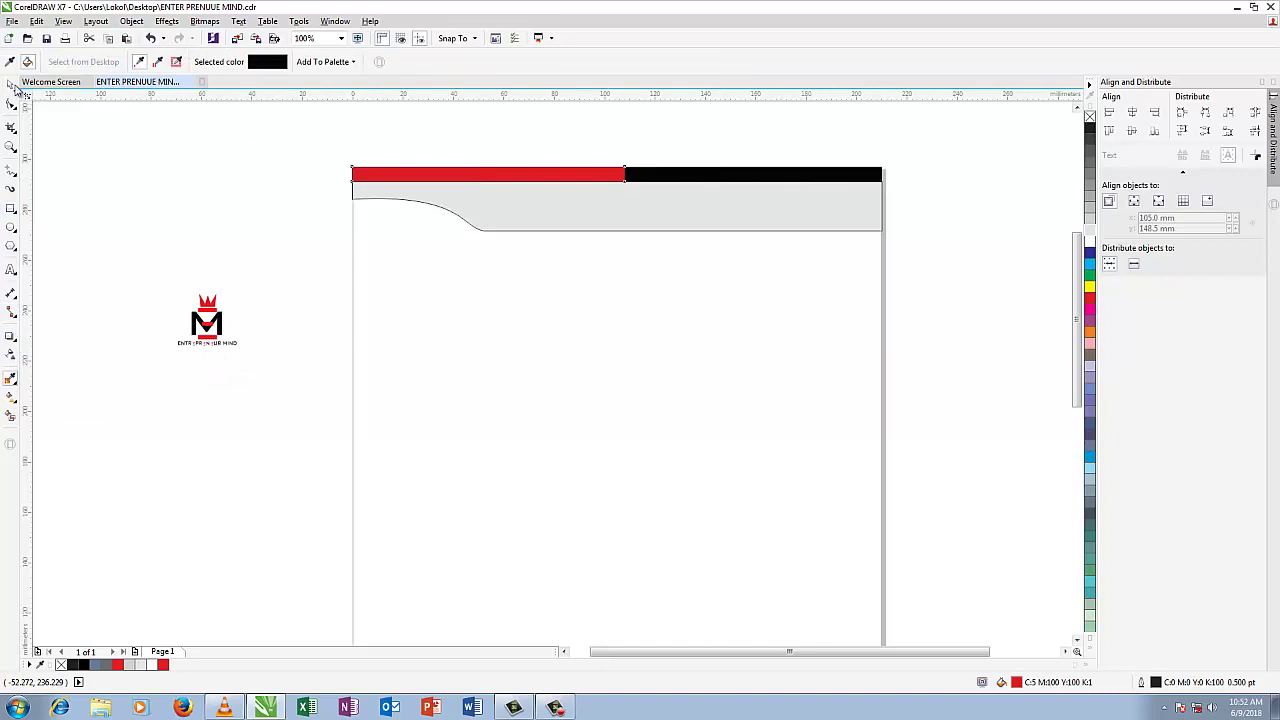
left_click(10, 84)
mouse_move(295, 135)
left_mouse_down()
mouse_move(821, 278)
mouse_move(948, 277)
left_mouse_up()
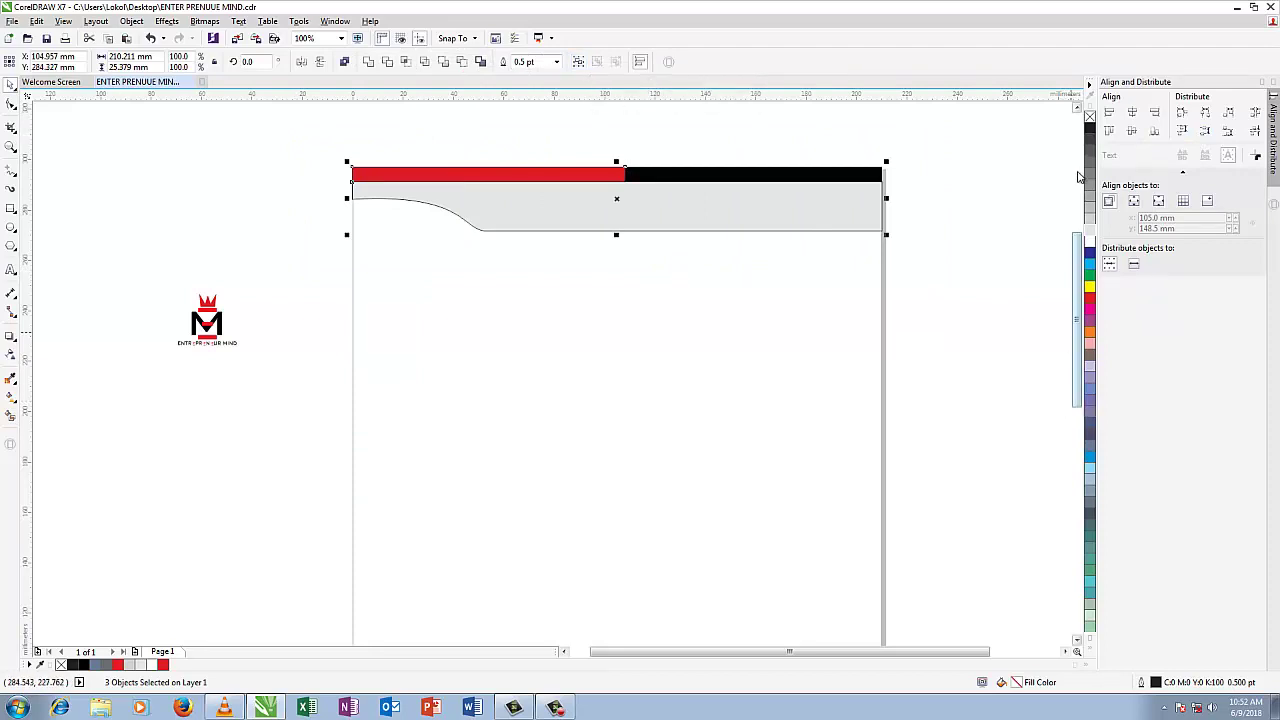
- Halve the height of the red and black bars together
left_click(996, 208)
left_click_drag(330, 157, 972, 203)
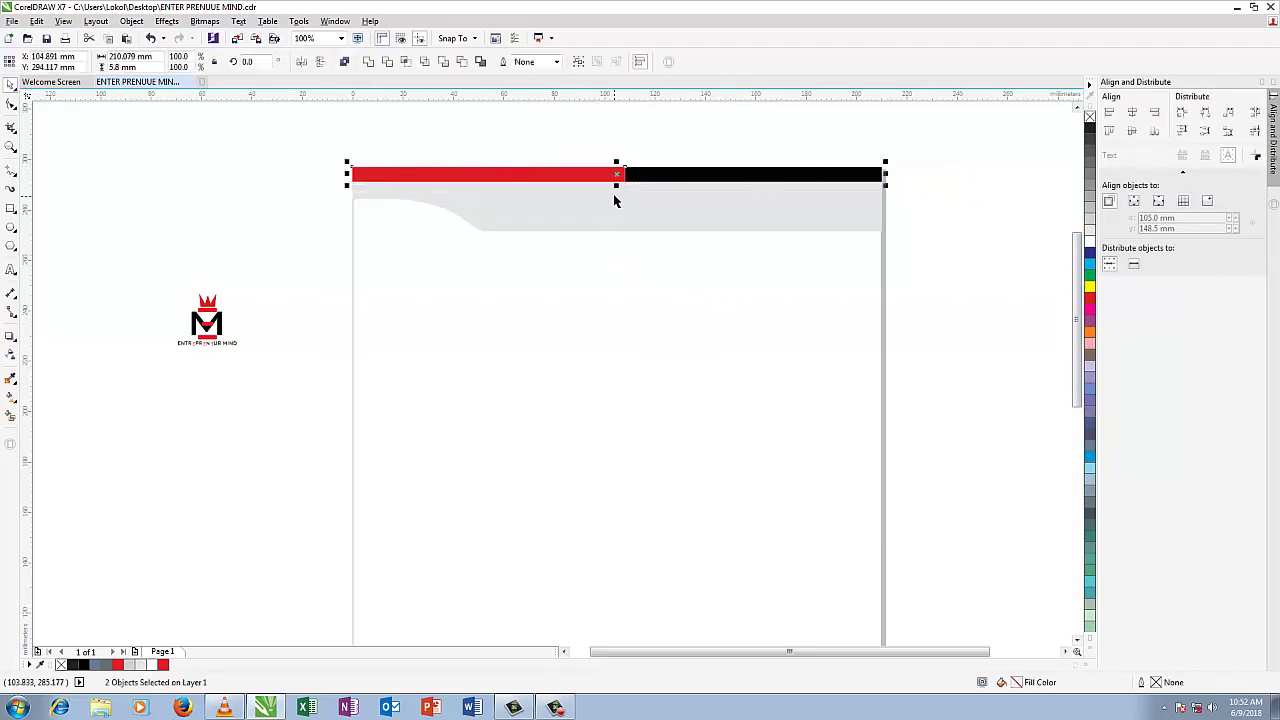
left_click_drag(616, 185, 620, 180)
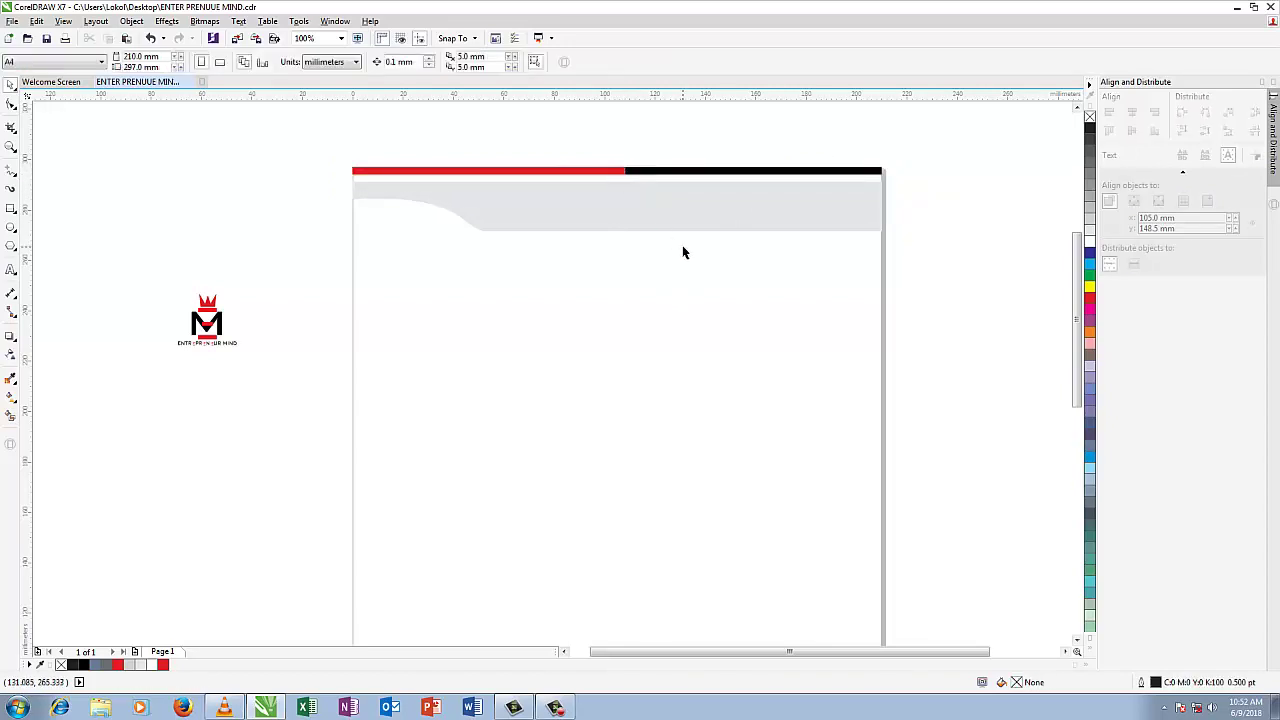
left_click(685, 252)
- Extend the black bar flush against the red one and nudge the grey band up beneath them
scroll(648, 174, "up", 2)
left_click(571, 177)
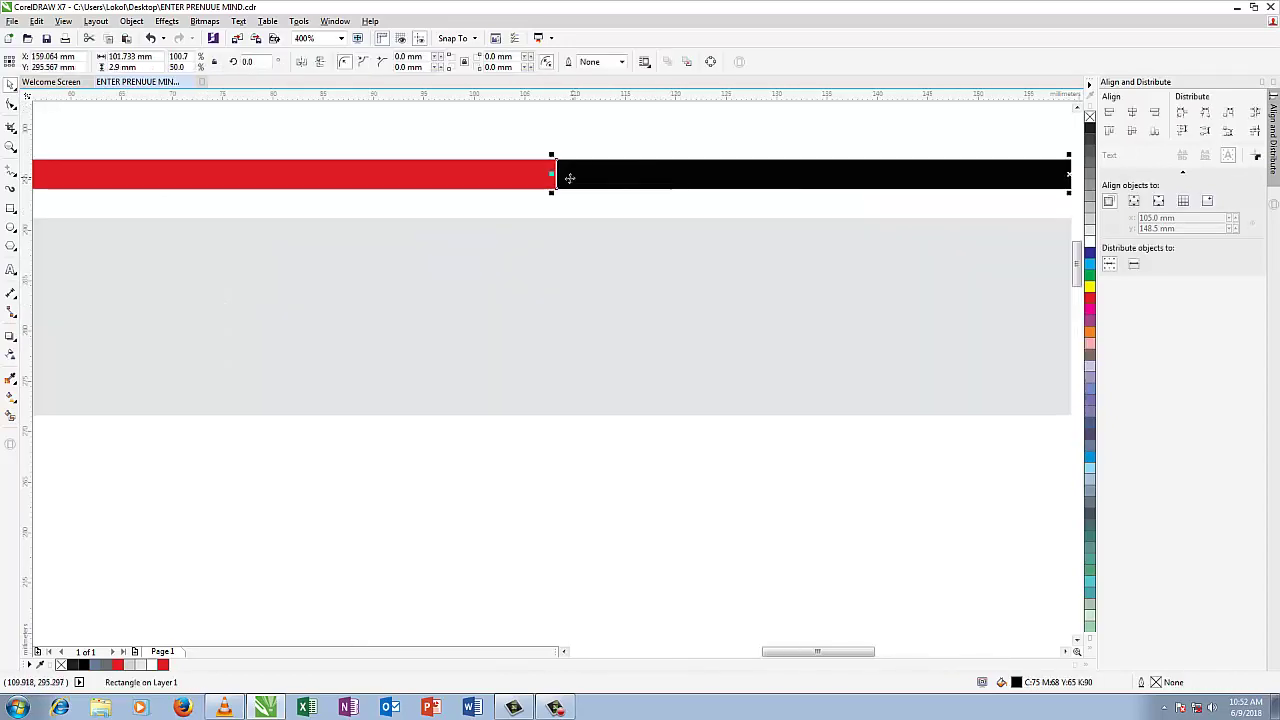
left_click_drag(552, 174, 543, 174)
left_click(589, 178)
scroll(600, 180, "down", 2)
left_click(673, 300)
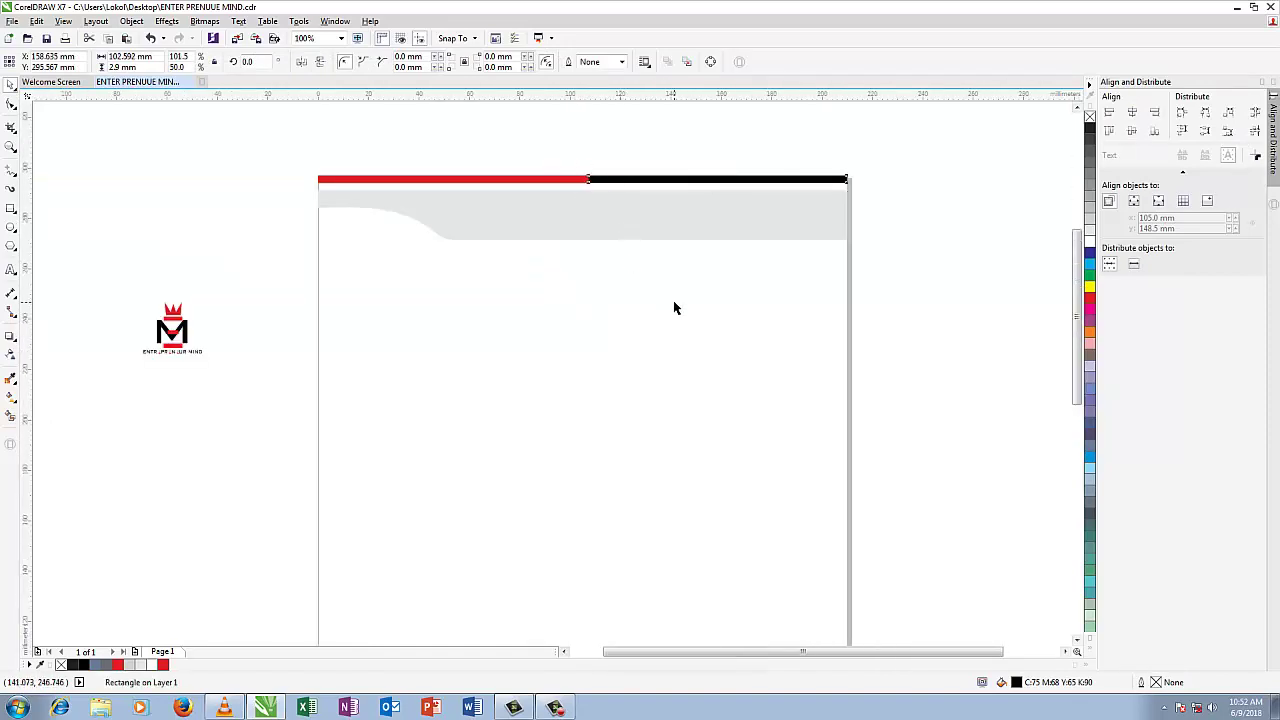
left_click(600, 231)
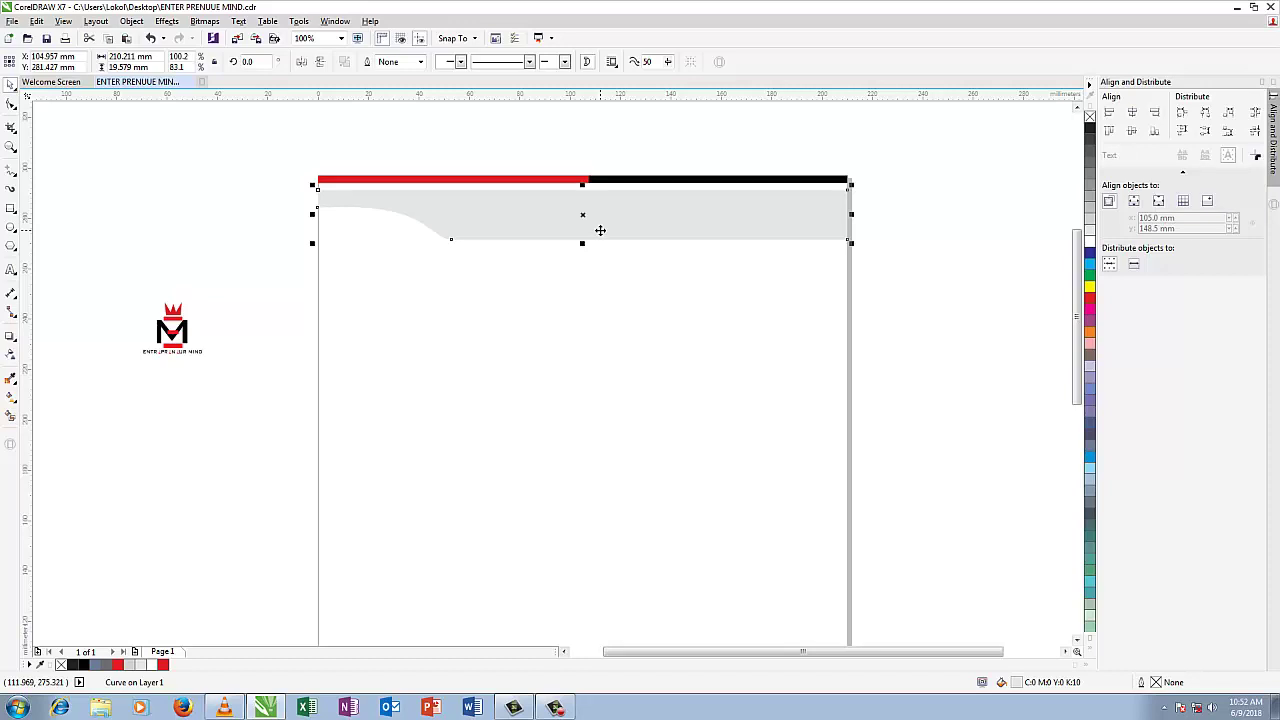
key("Up")
key("Up")
key("Up")
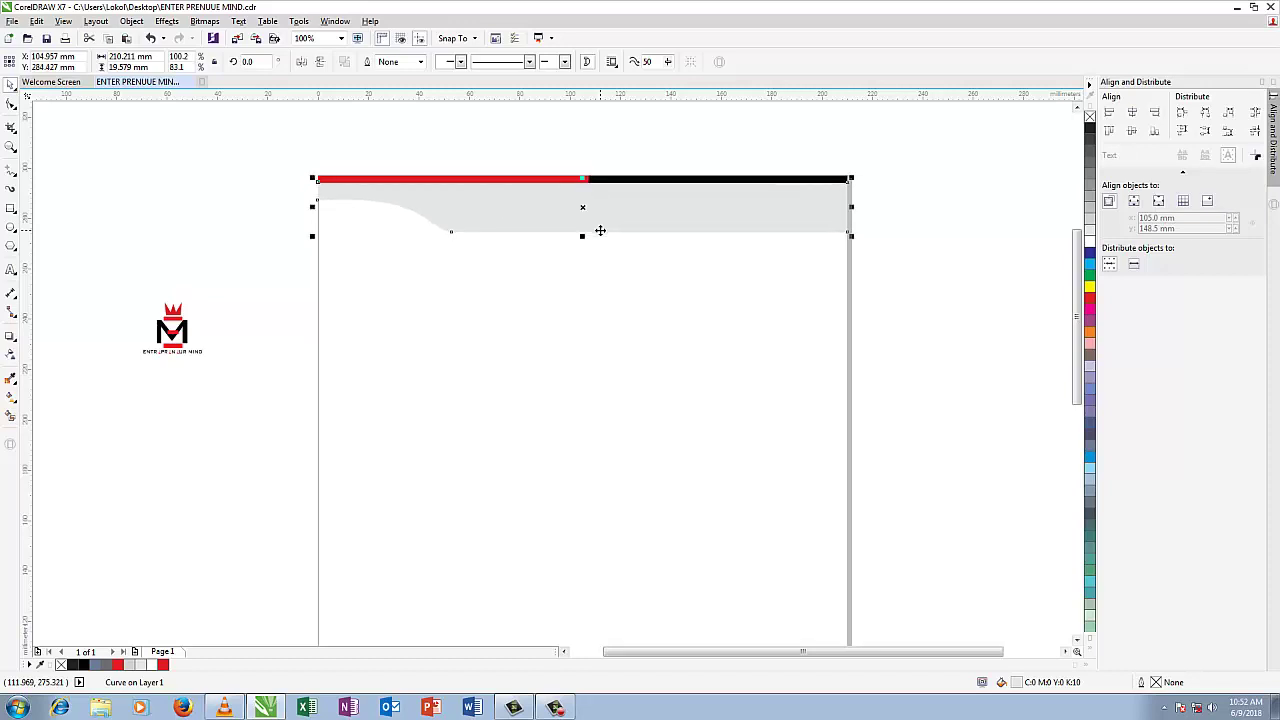
left_click(908, 340)
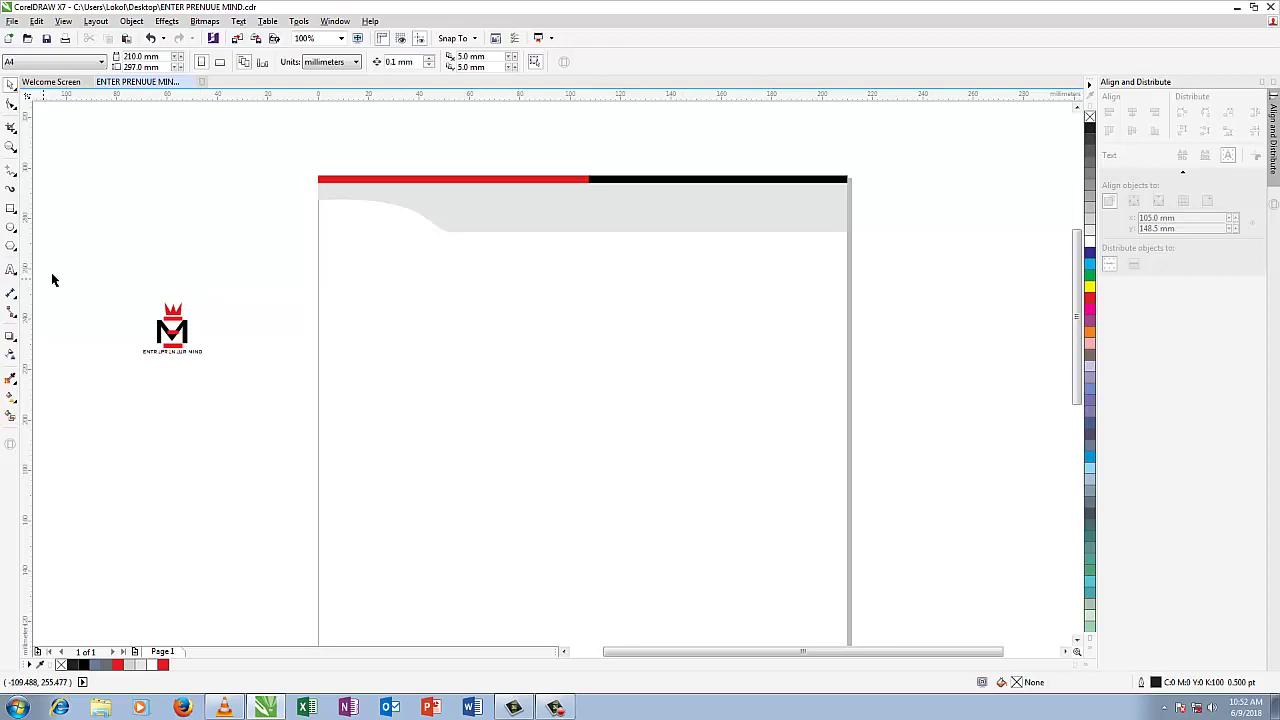
- Start a new text block and type the first two lines of the company street address
left_click(10, 269)
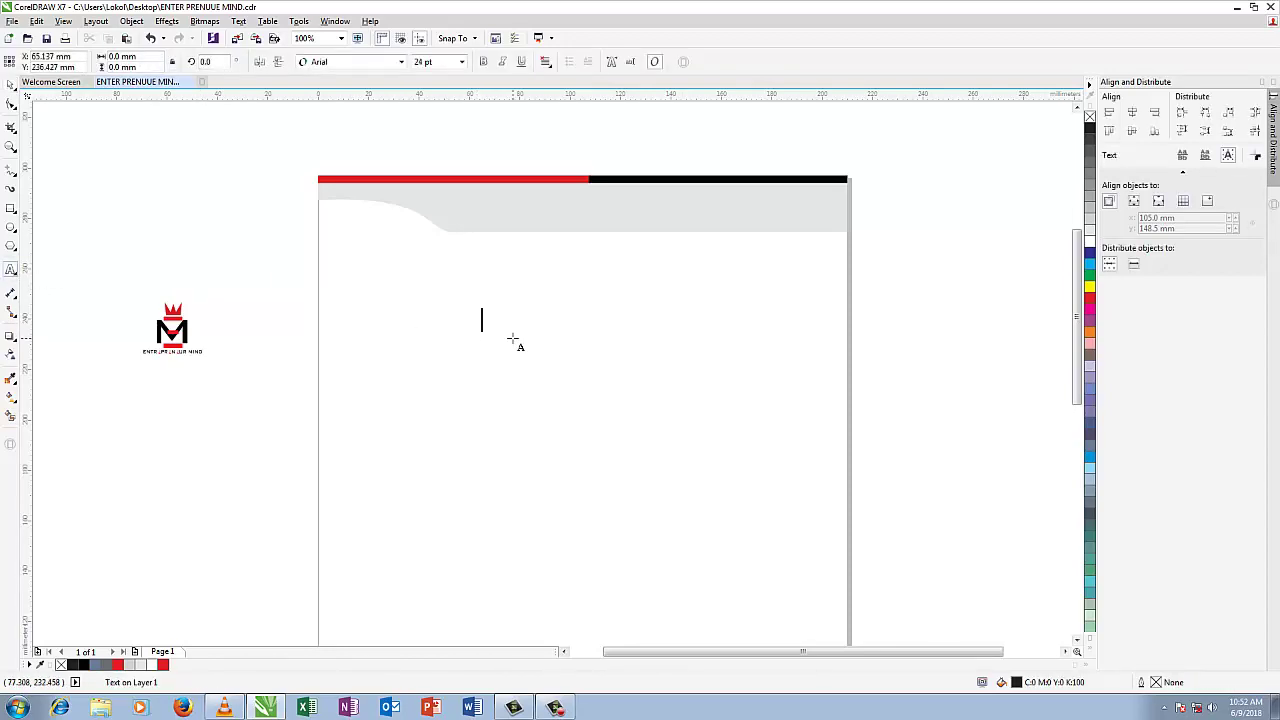
type("O")
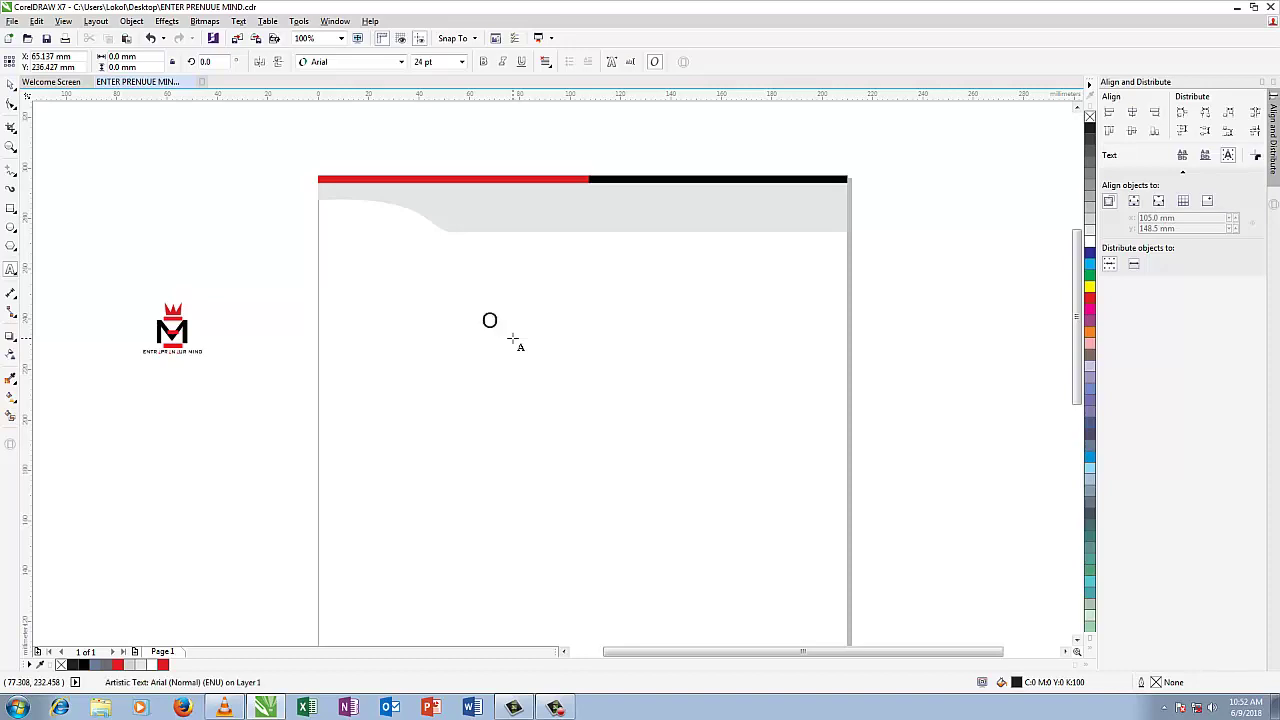
type("ff")
type(" u")
key("BackSpace")
type("U")
type("ganda")
type(" R")
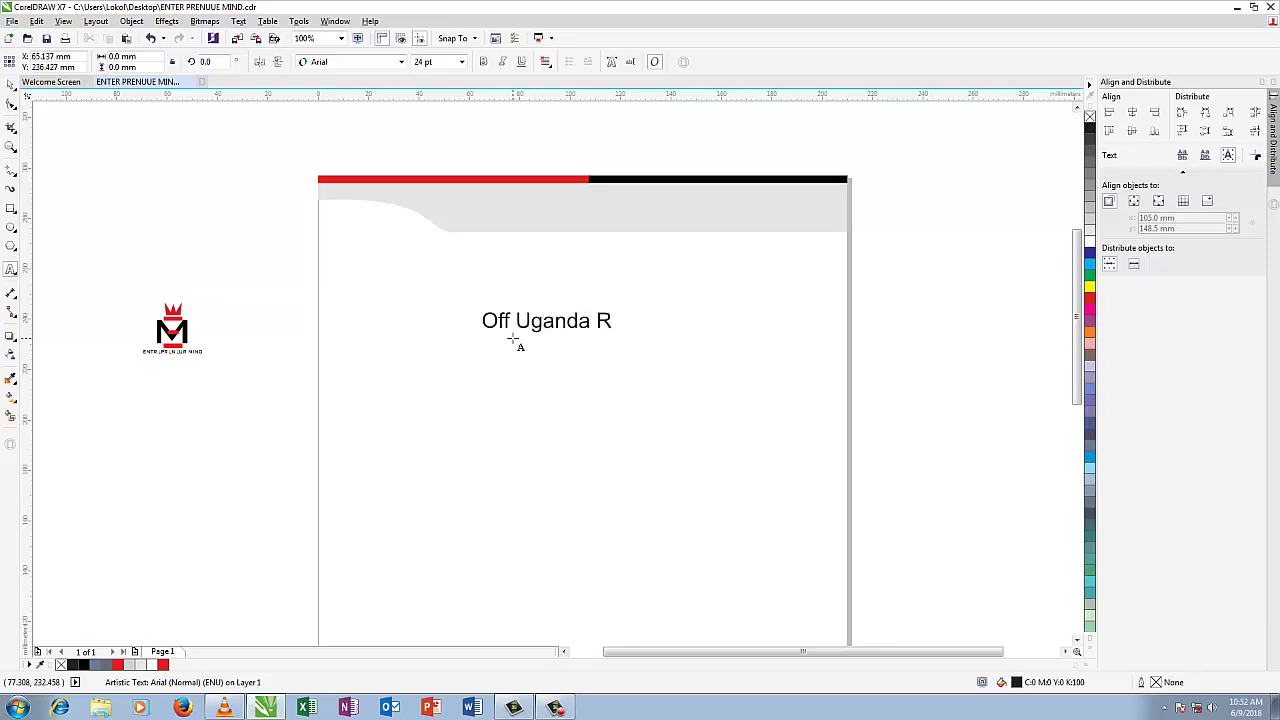
type("d")
key("Return")
type("u")
key("BackSpace")
type("U")
type("pp")
type("er")
type(" hil")
key("BackSpace")
key("BackSpace")
key("BackSpace")
type("Hill ")
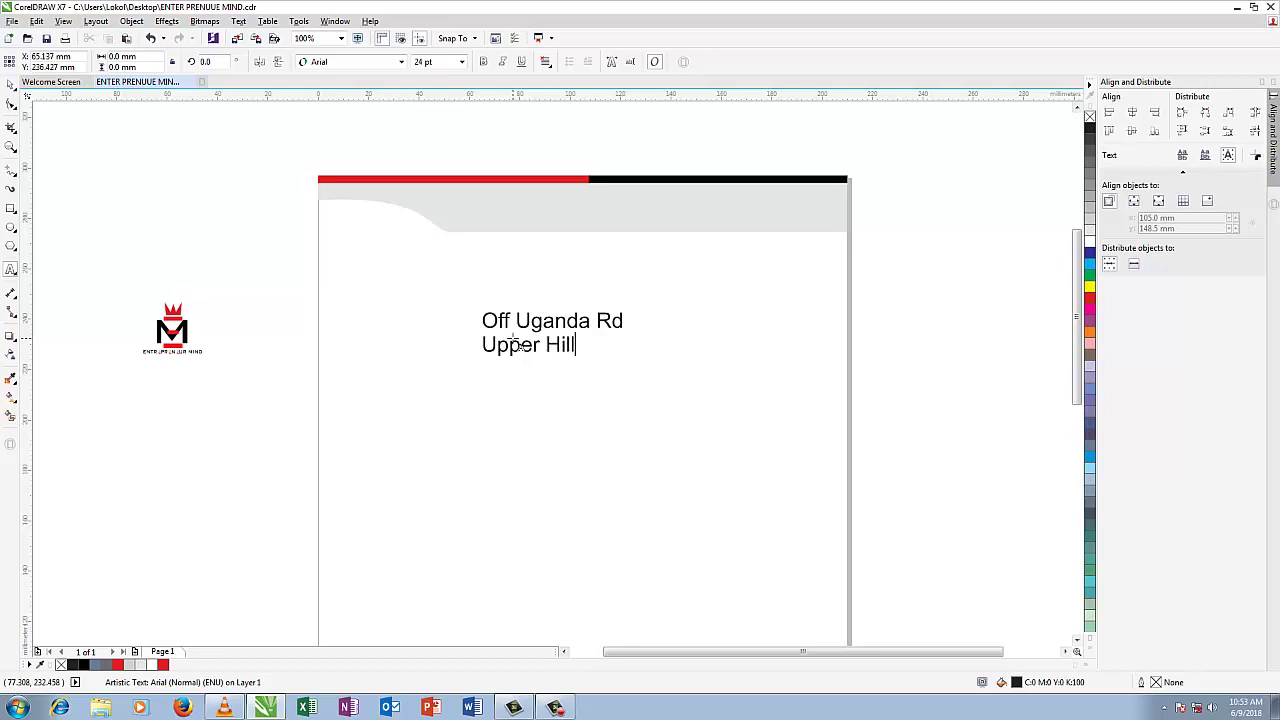
type("Ho")
type("use")
type("n")
- Add the city-and-country line and a 'Tel:' line with the phone number, then exit text editing
key("BackSpace")
type("Nai")
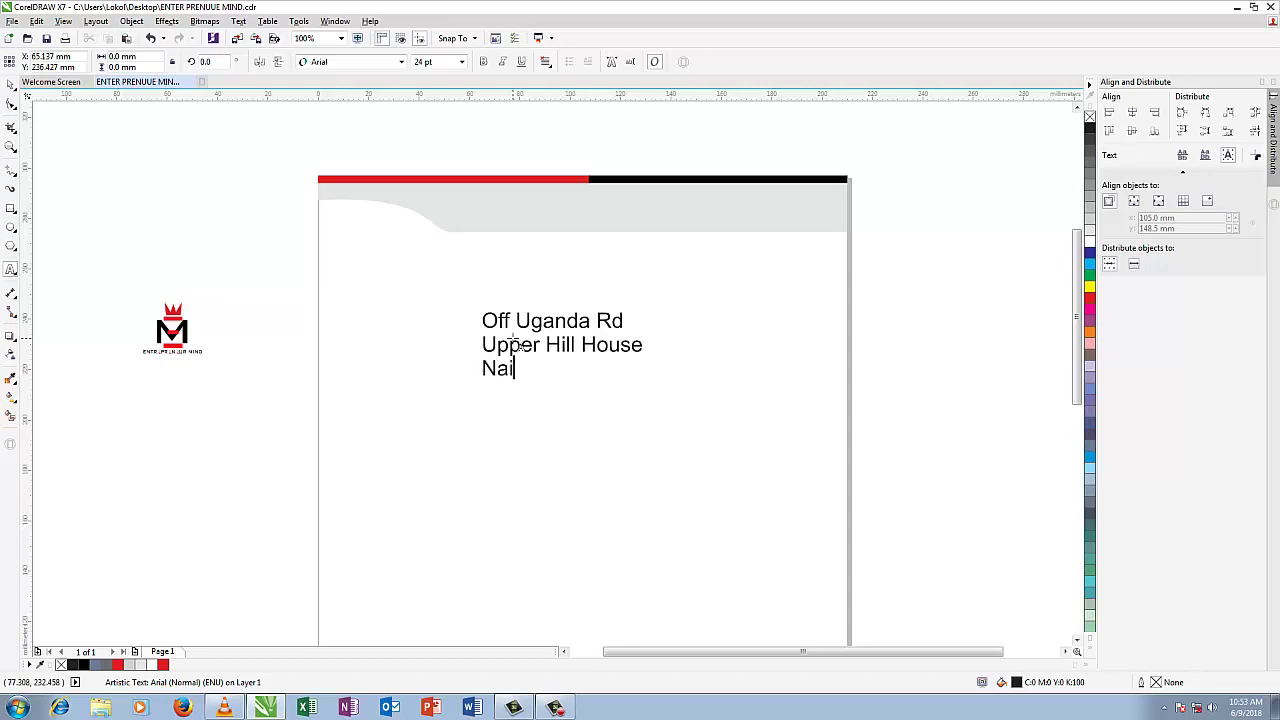
type("robi")
type(", K")
type("eny")
type("a")
key("Return")
type("Tell")
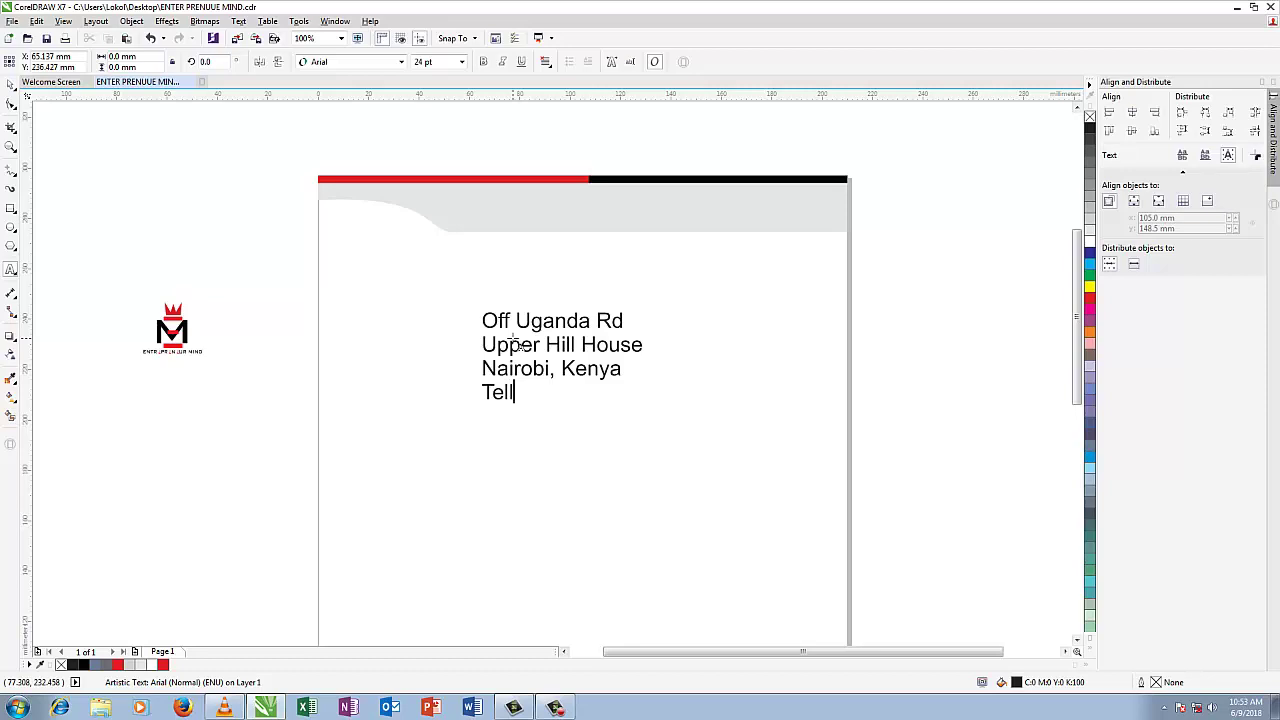
key("BackSpace")
type(":")
key("Home")
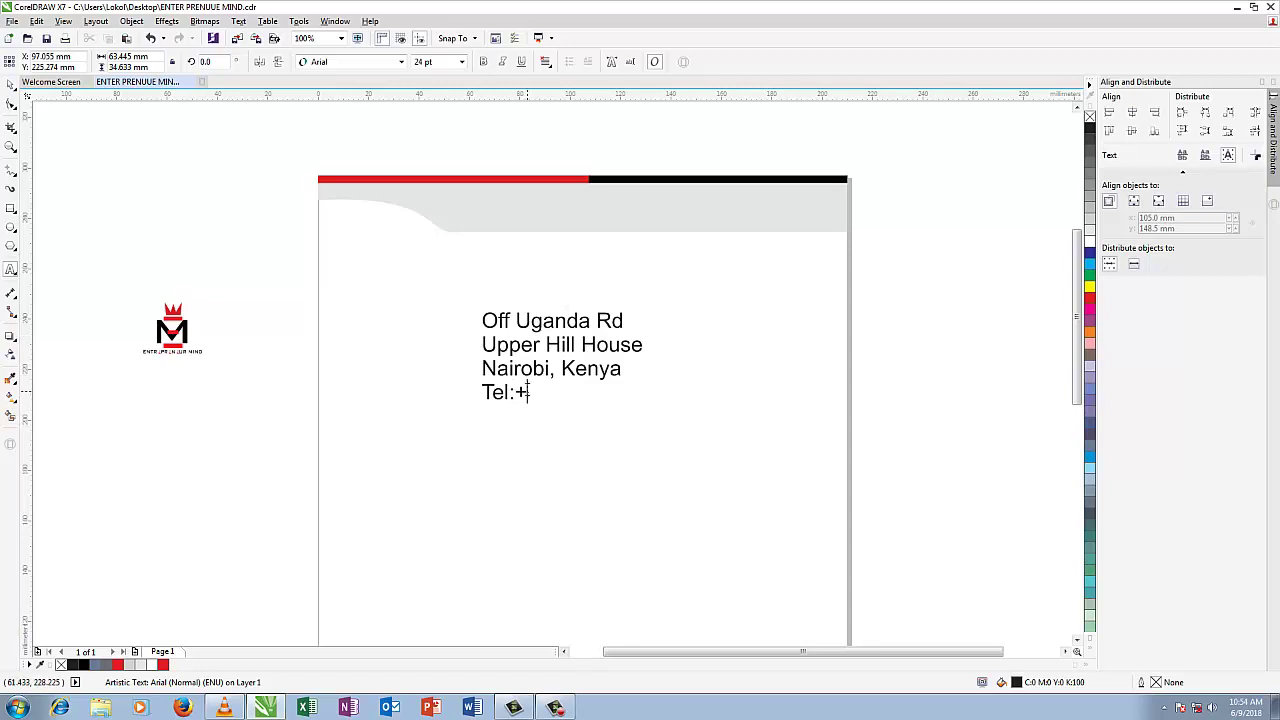
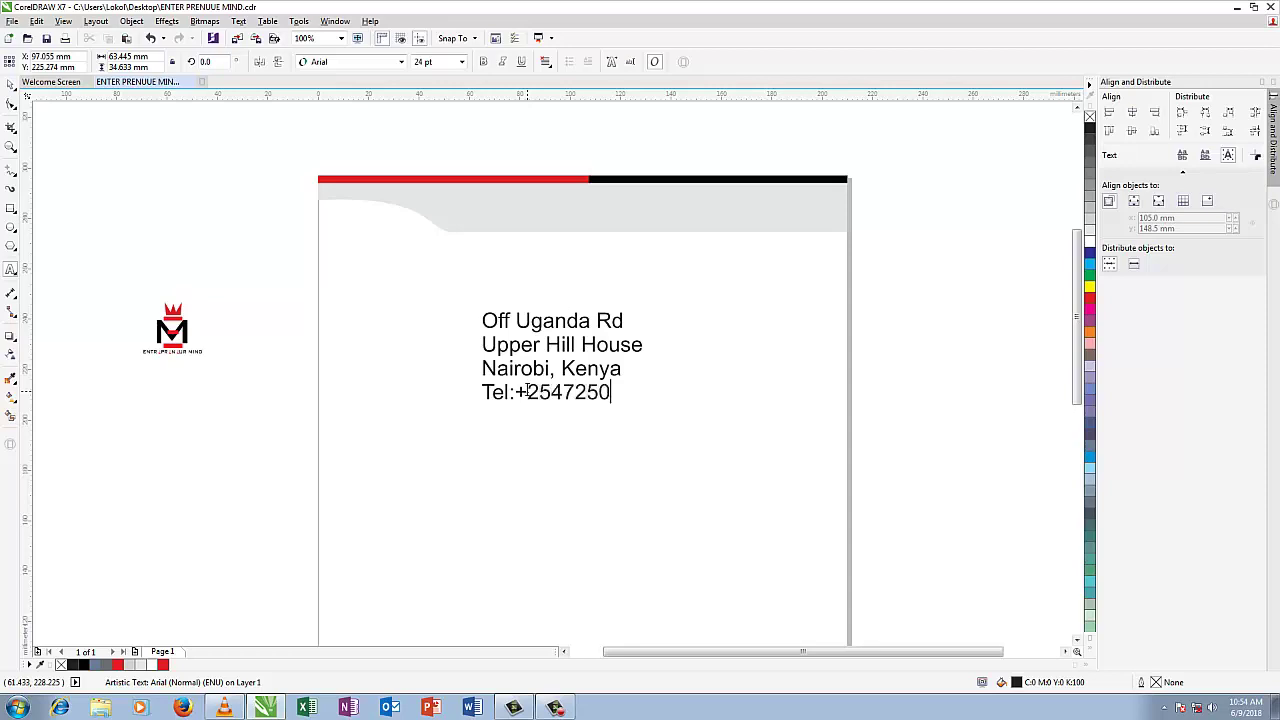
key("Escape")
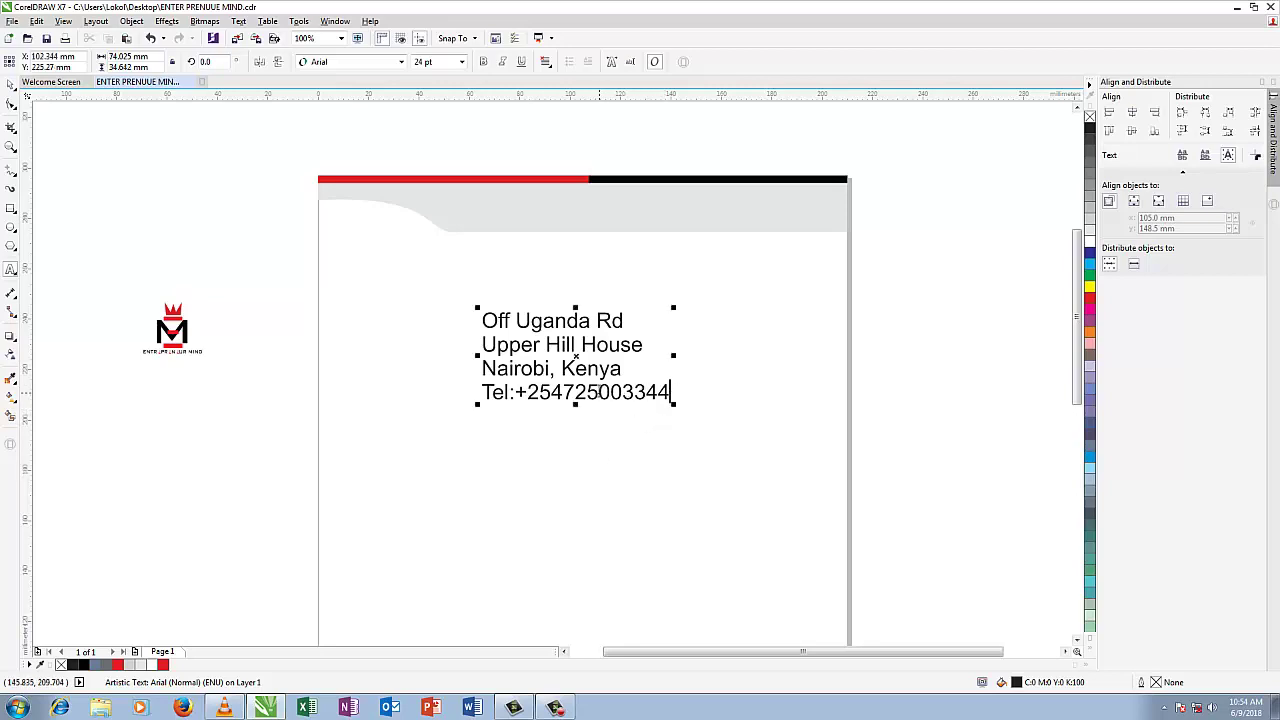
- Apply Arial Unicode MS to the address text and move the block up toward the top right
key("ctrl+a")
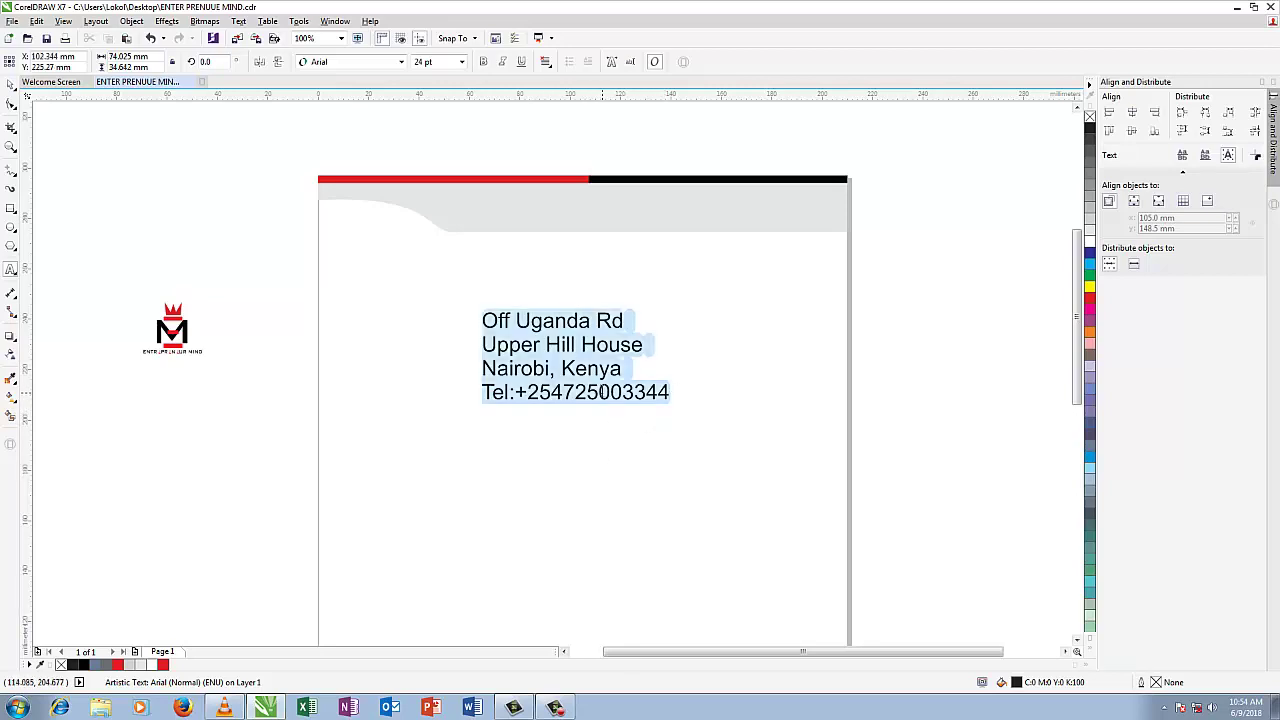
left_click(401, 62)
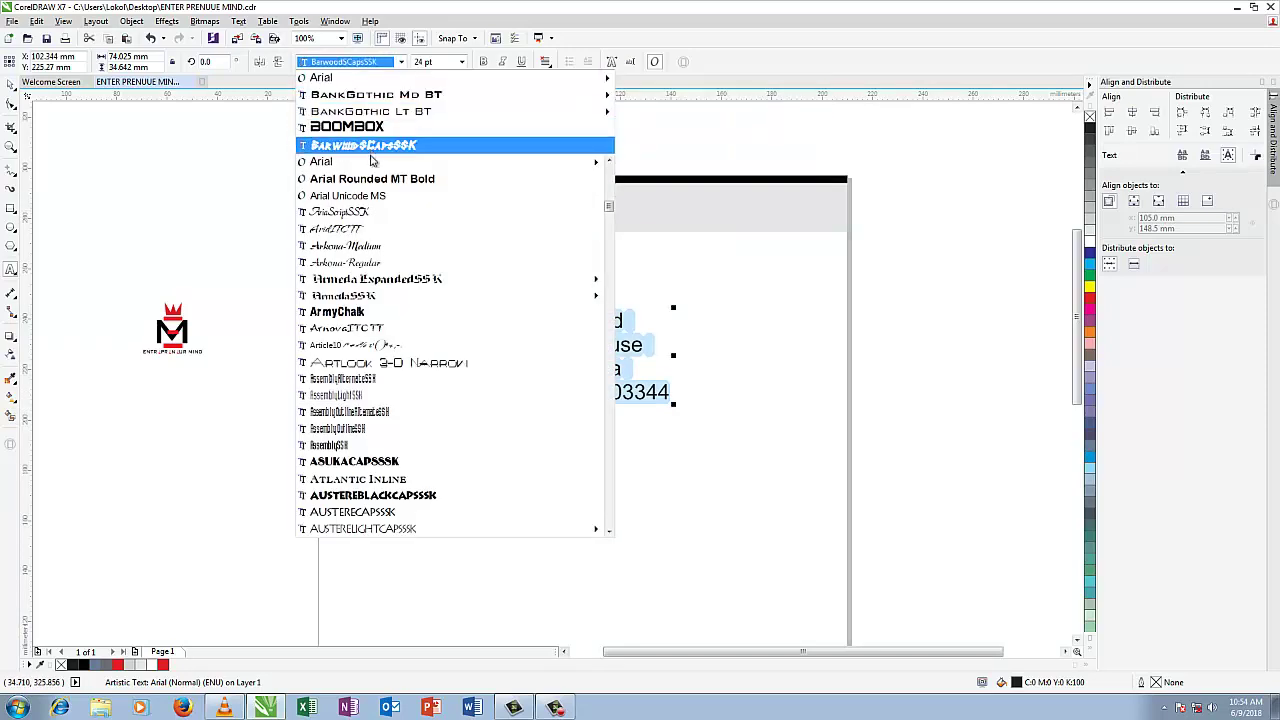
left_click(368, 197)
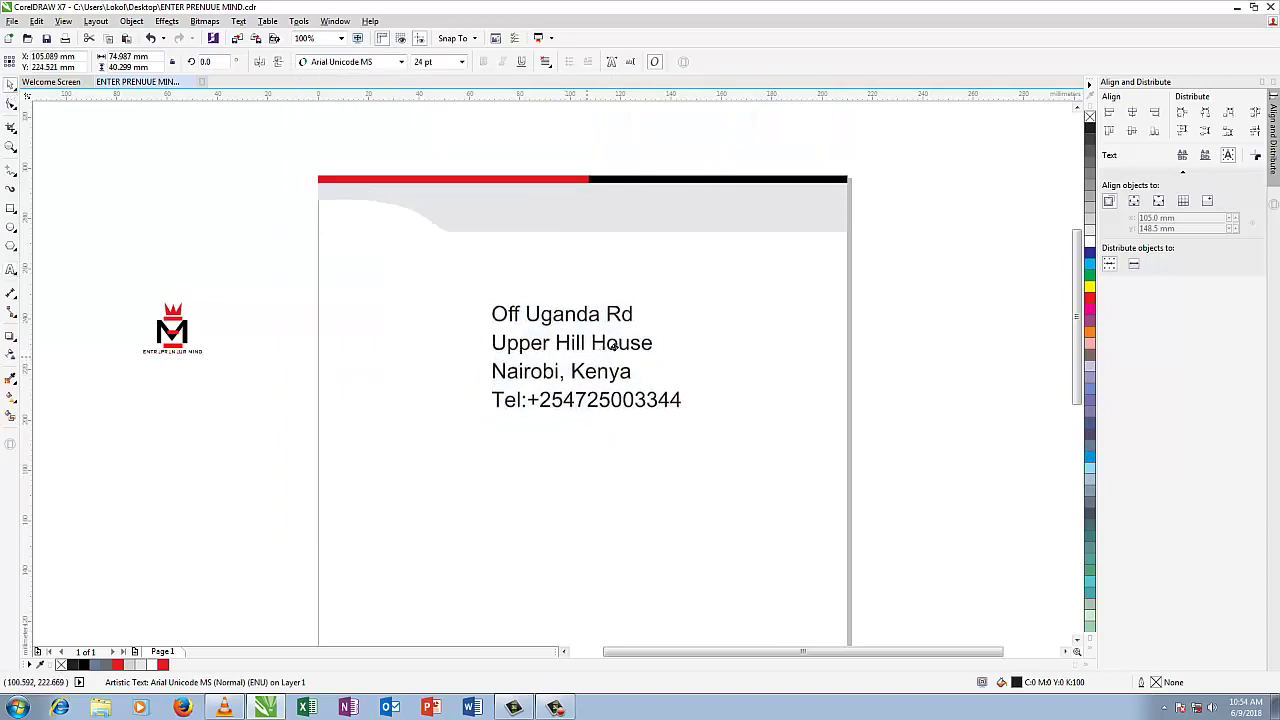
left_click_drag(573, 367, 705, 302)
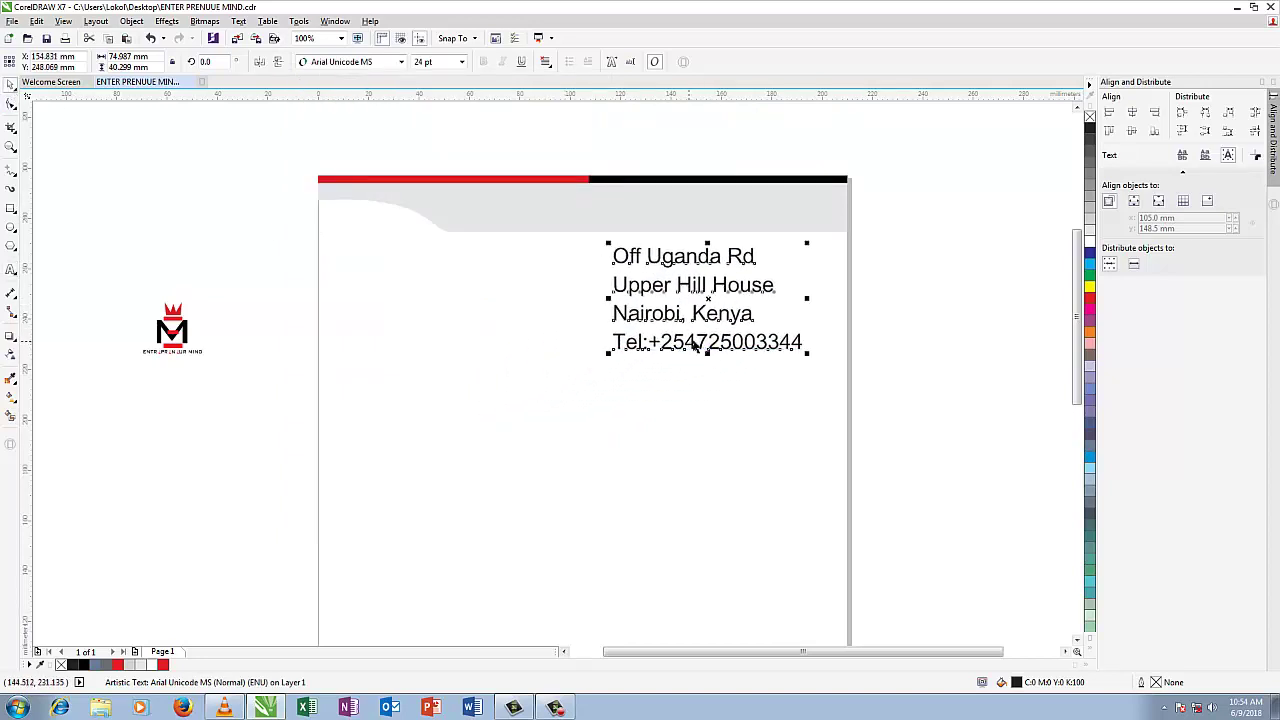
- Set the address font to BankGothic Lt BT at 10 pt
left_click(401, 62)
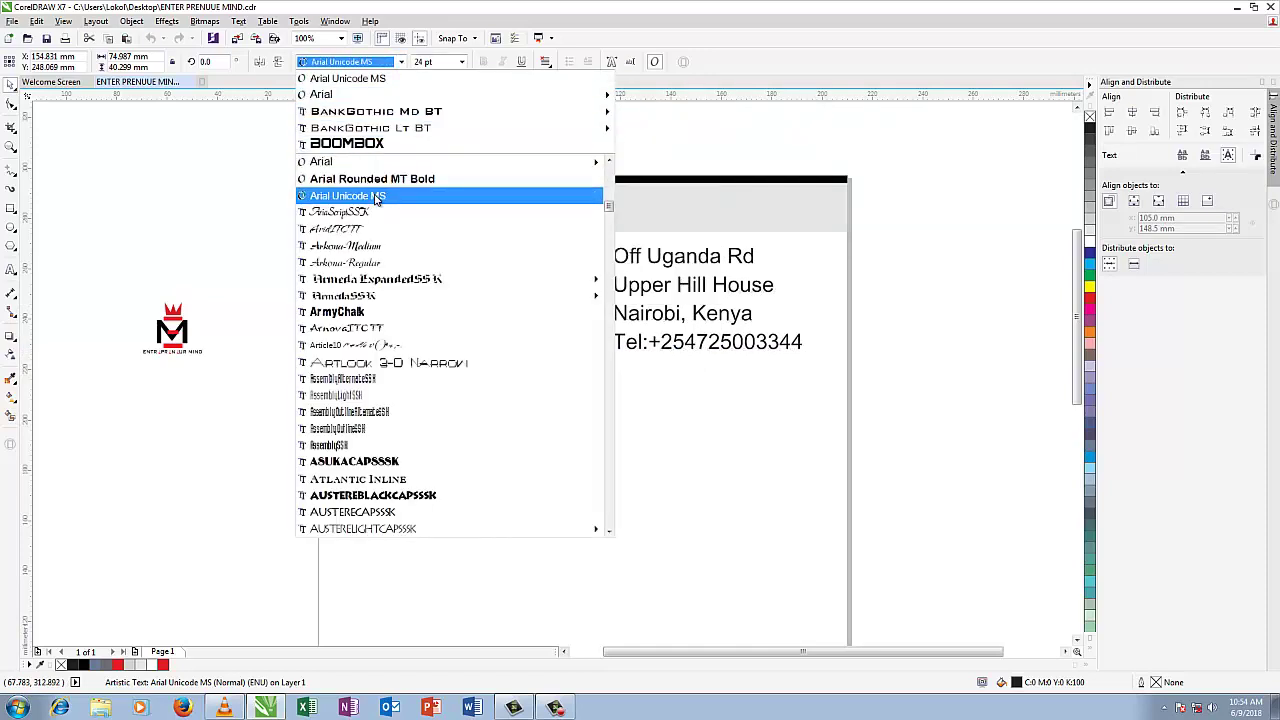
scroll(372, 199, "up", 3)
scroll(370, 200, "up", 1)
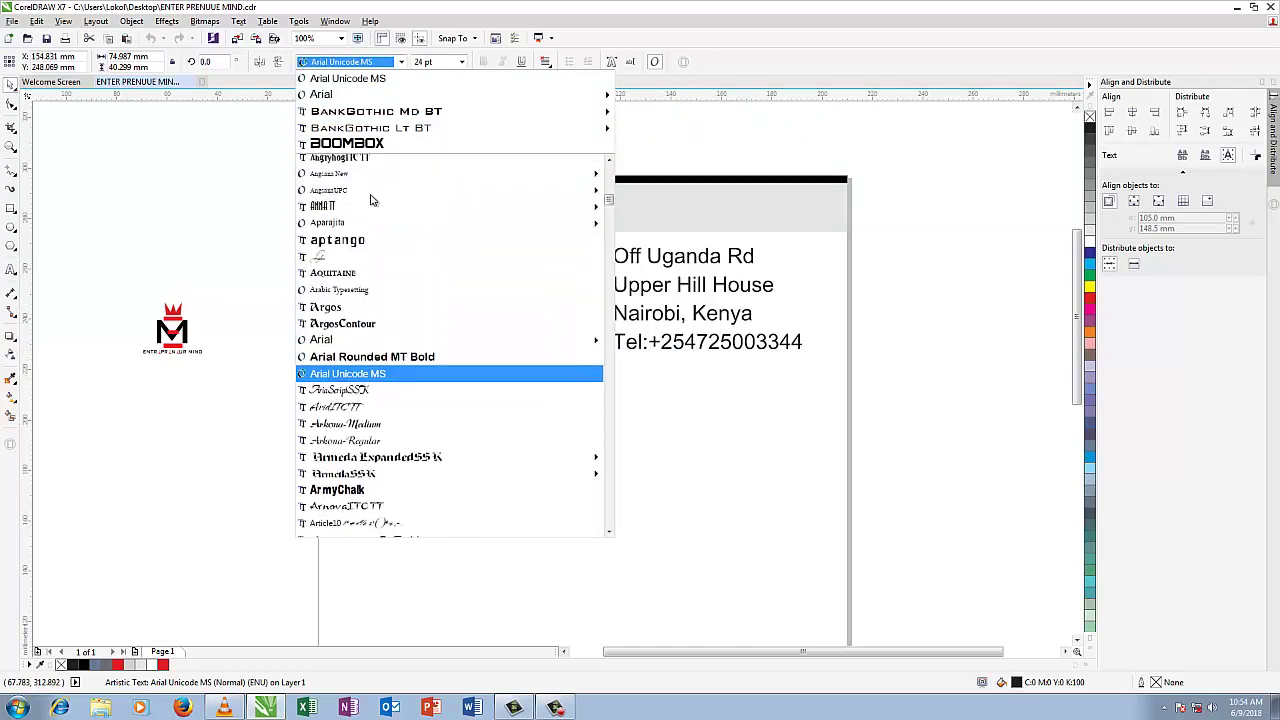
scroll(370, 200, "up", 3)
scroll(372, 190, "up", 3)
scroll(378, 180, "up", 2)
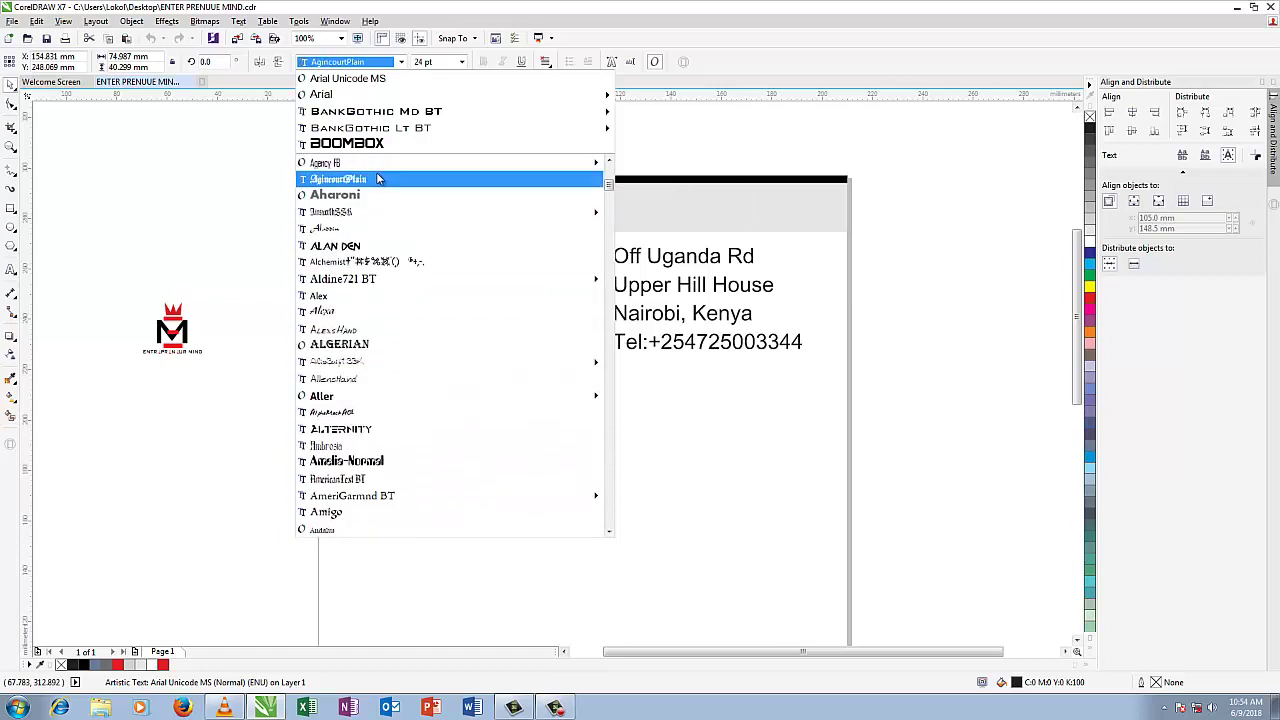
scroll(378, 178, "up", 1)
scroll(380, 180, "up", 5)
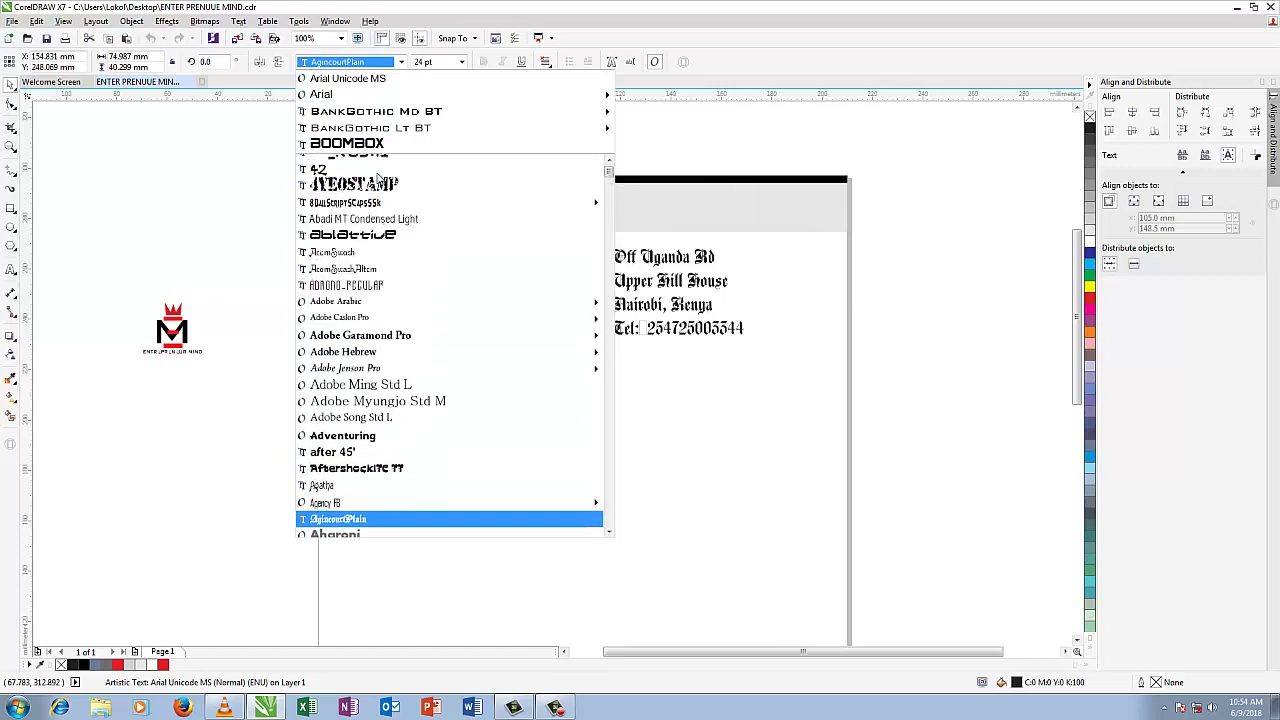
scroll(380, 180, "up", 1)
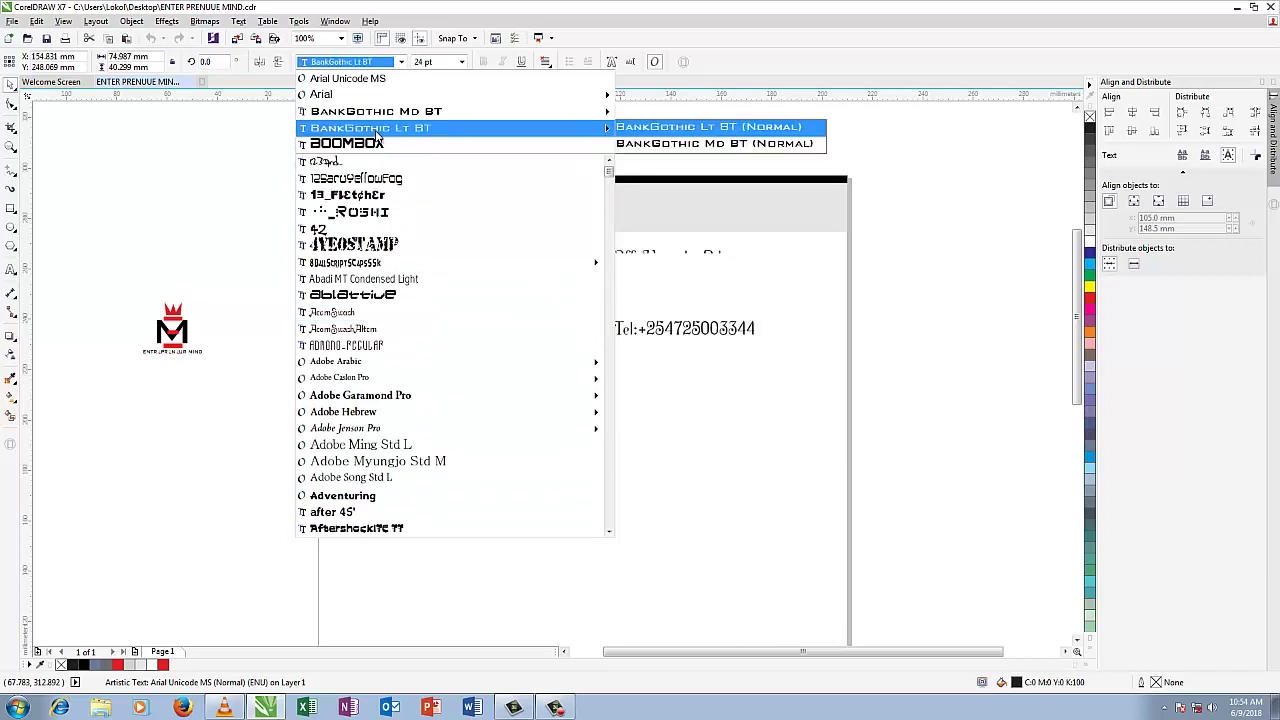
left_click(378, 130)
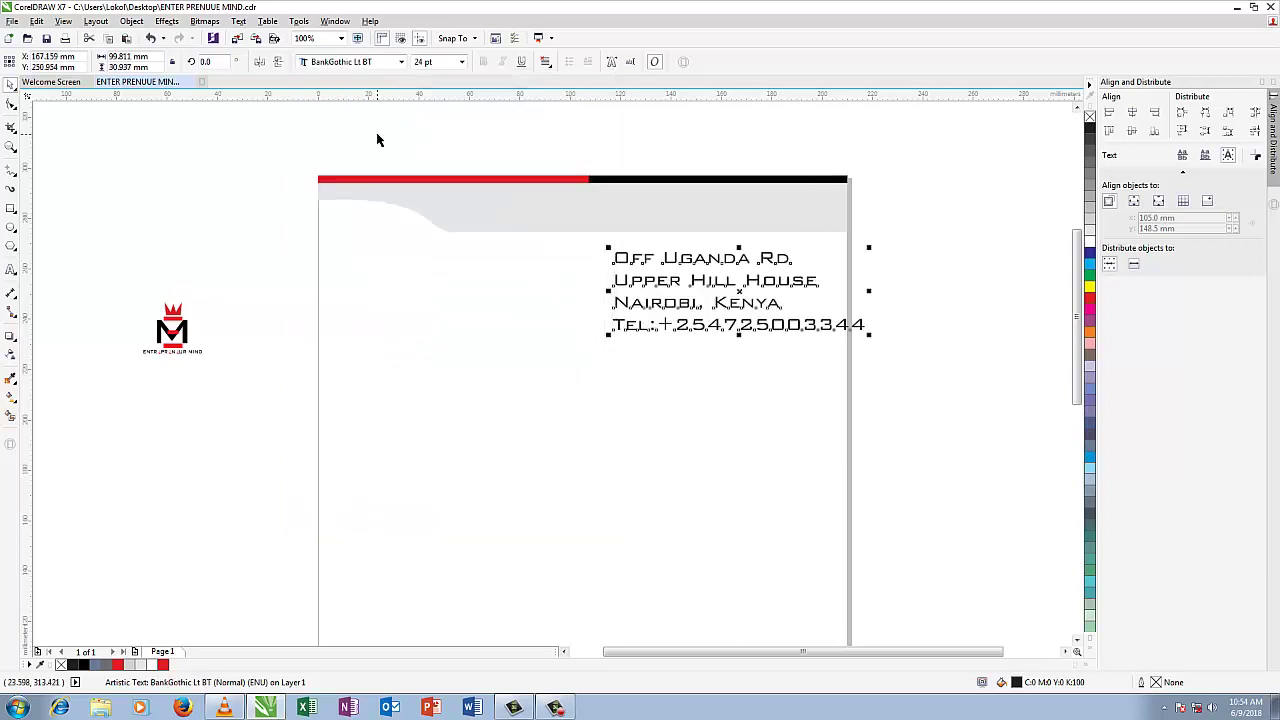
left_click(461, 62)
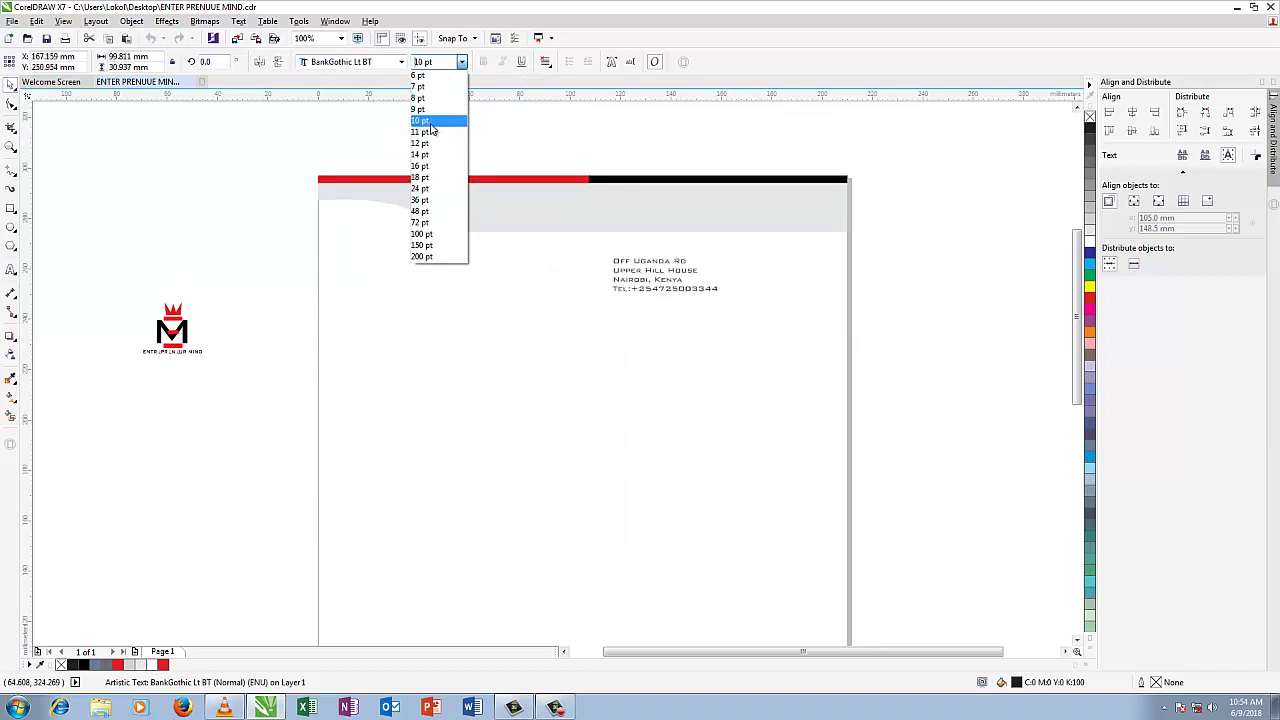
left_click(431, 122)
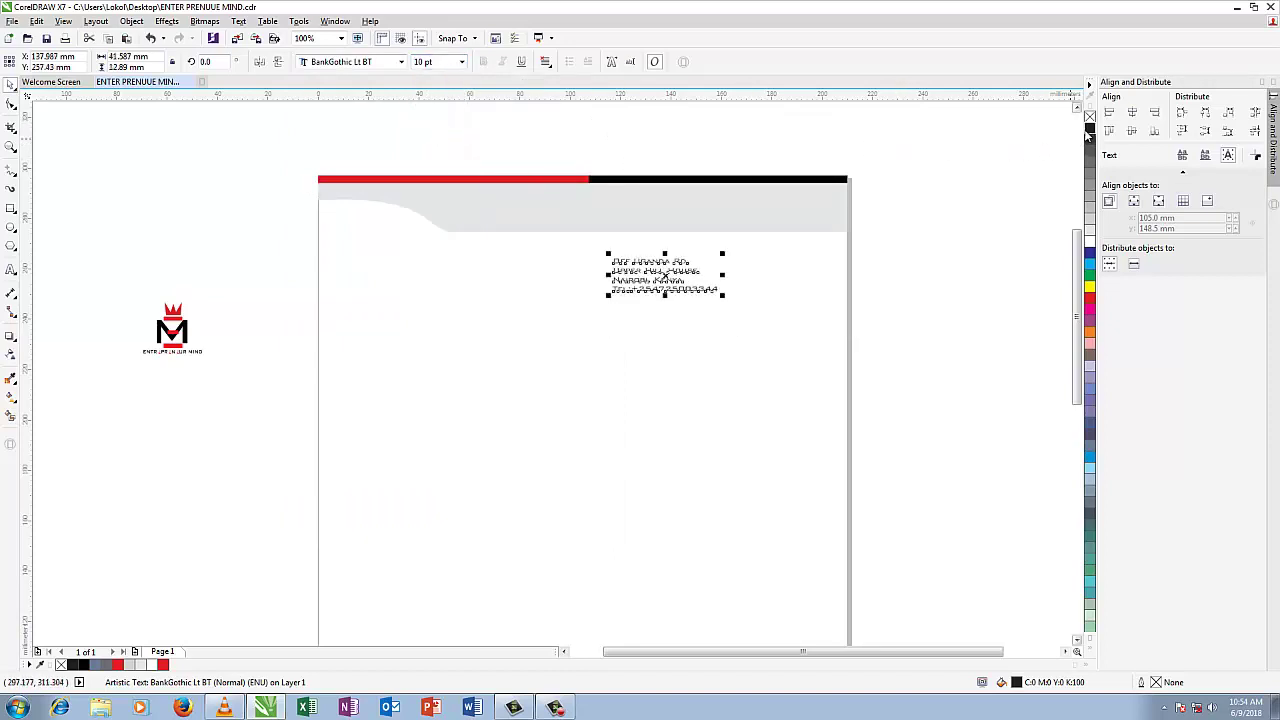
- Fill the address text with rich black C75 M68 Y65 K90
double_click(1022, 684)
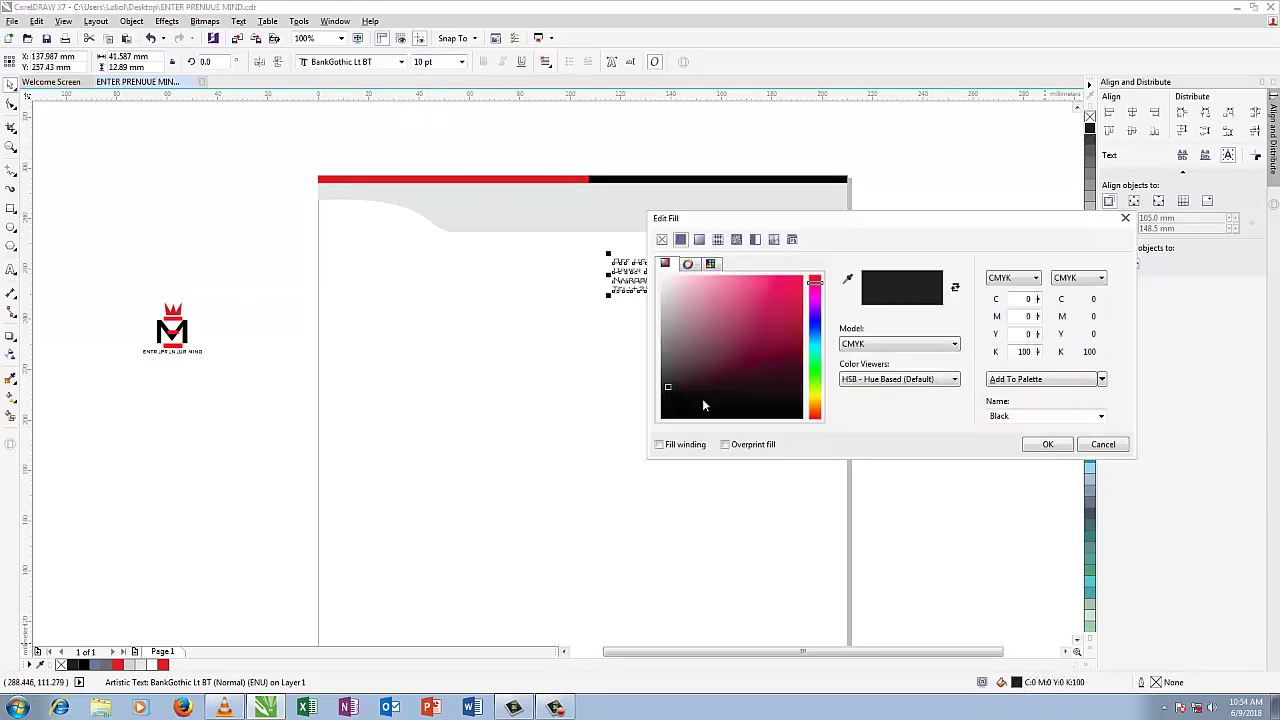
left_click(670, 391)
left_click(1050, 446)
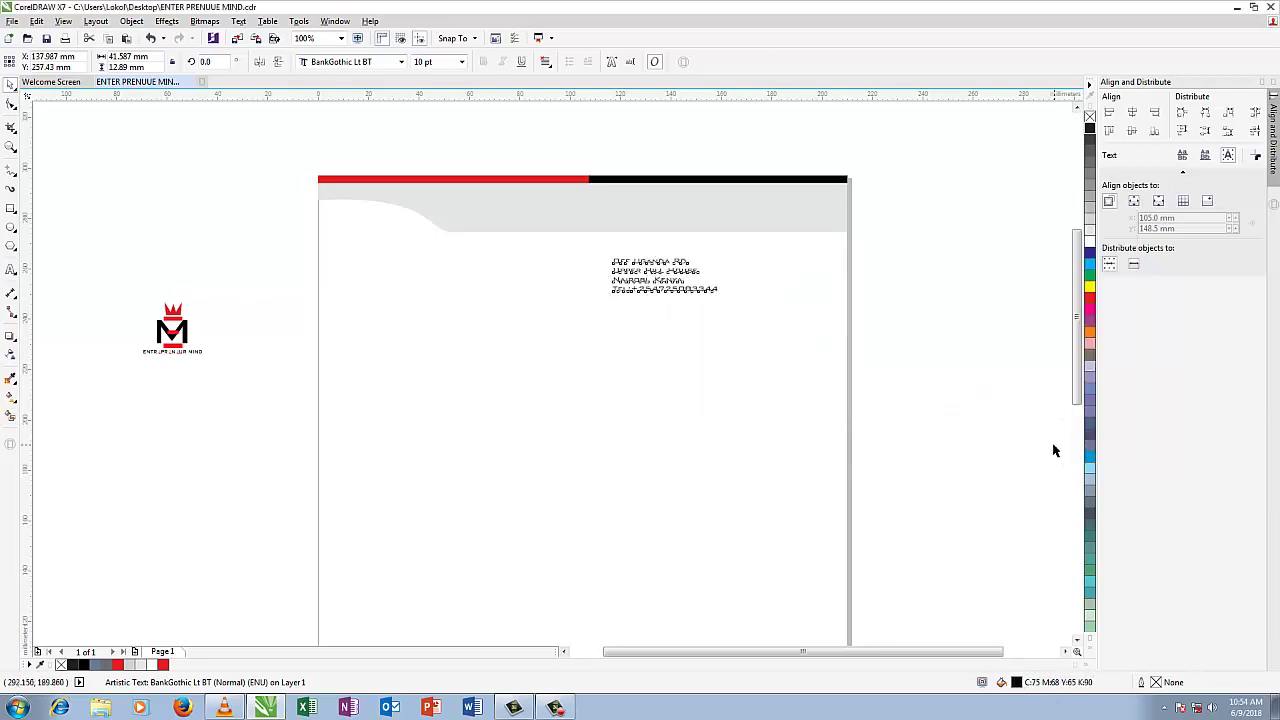
scroll(617, 180, "up", 1)
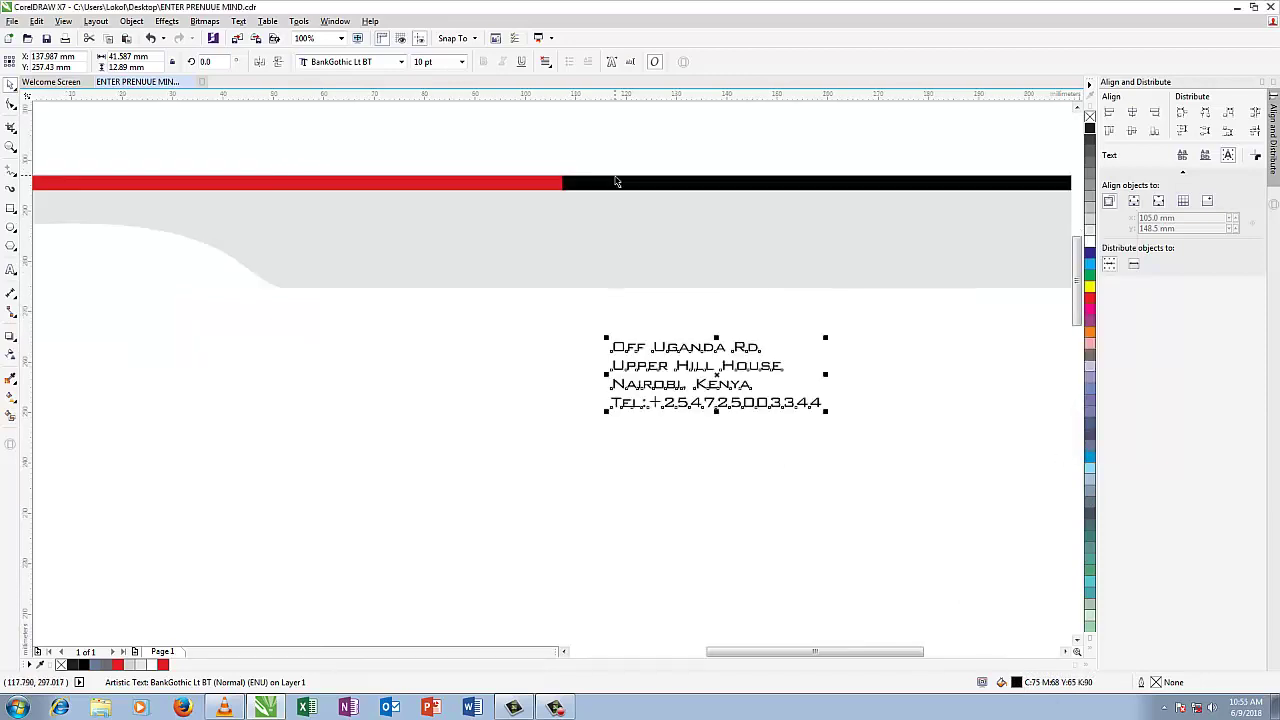
- Drag the address into the top-right of the grey header, beneath the black bar, keeping its rich black fill
left_click(840, 481)
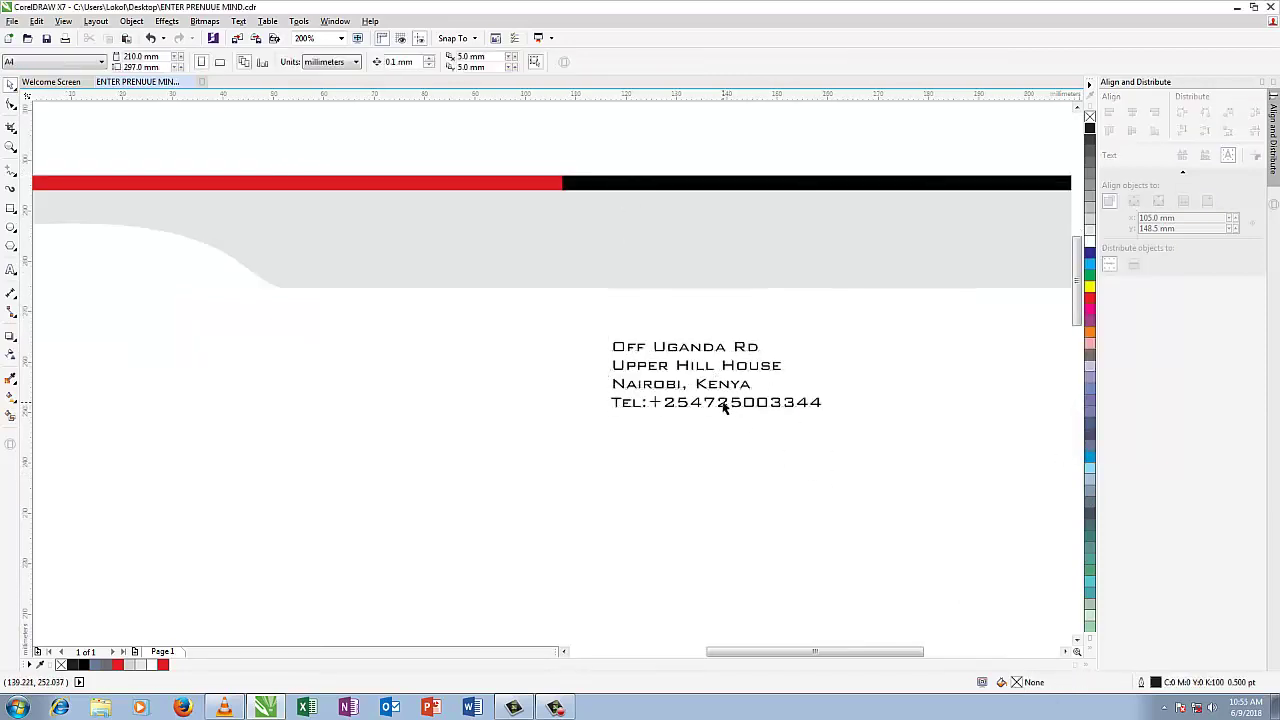
scroll(725, 405, "down", 1)
left_click_drag(720, 400, 771, 321)
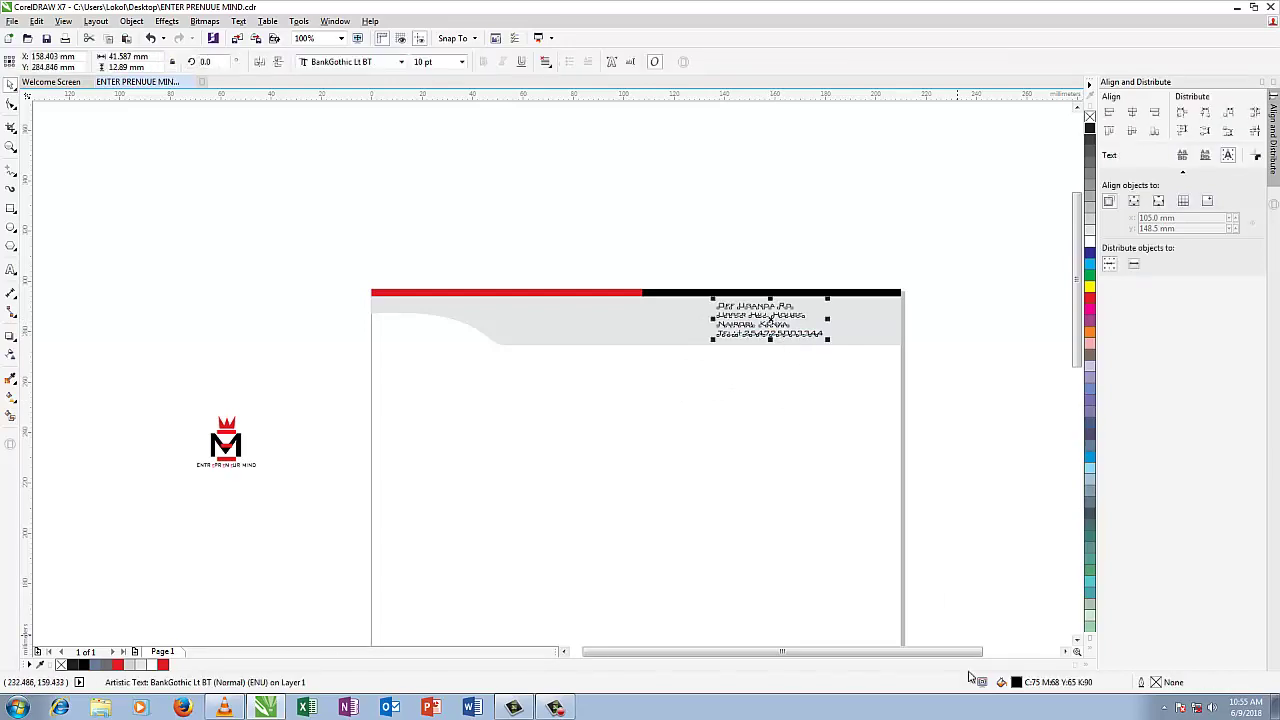
double_click(1016, 683)
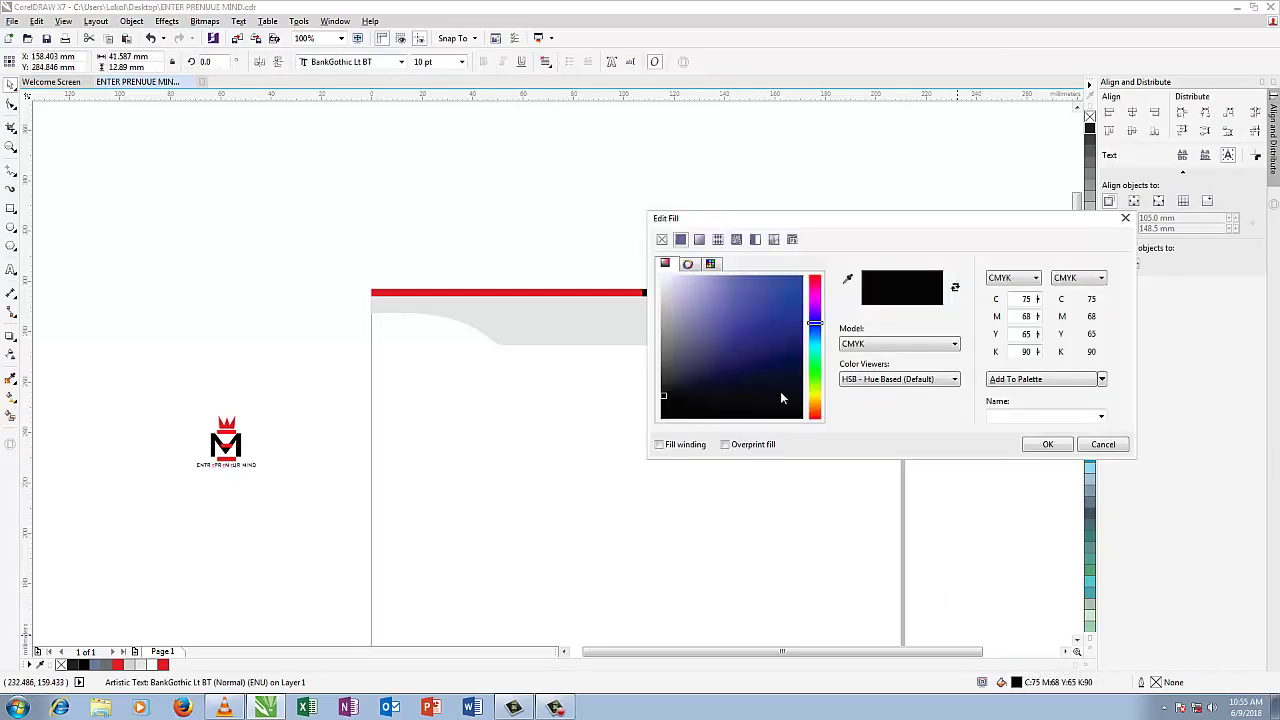
left_click(1047, 445)
left_click(951, 403)
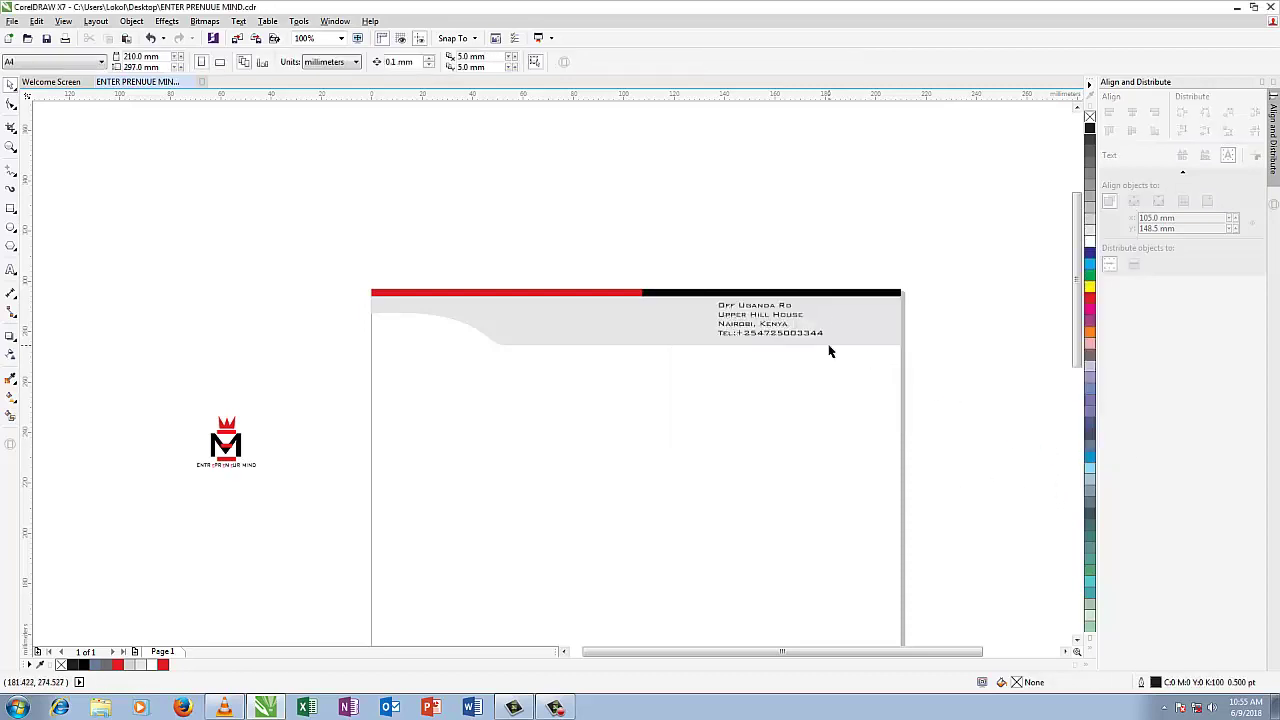
left_click_drag(702, 268, 843, 383)
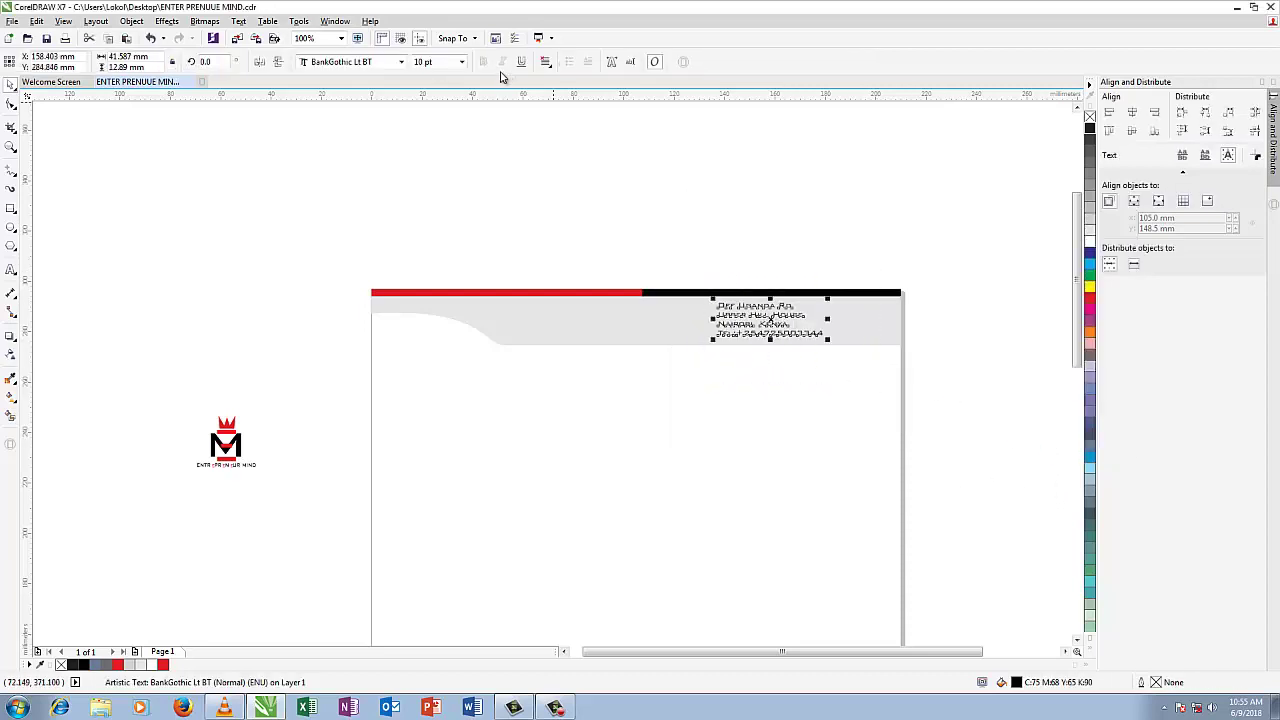
- Move the M logo from beside the page into the grey header's top-left corner
left_click(131, 21)
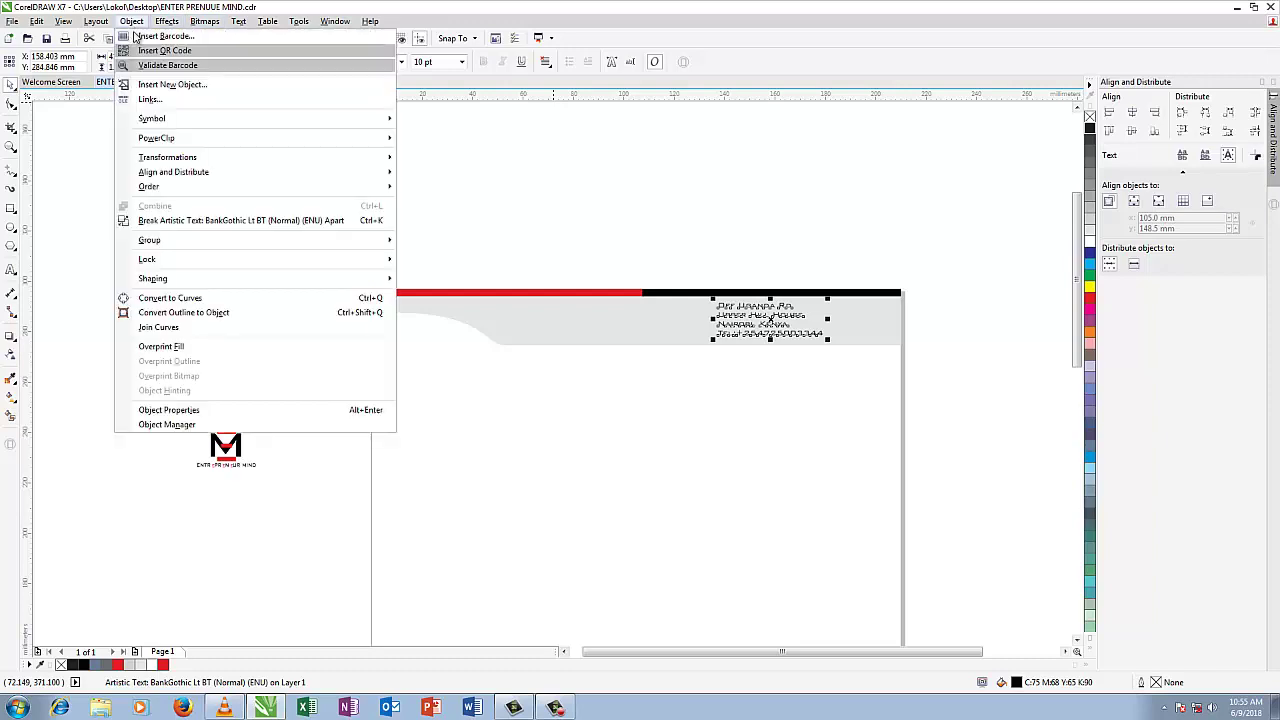
mouse_move(148, 186)
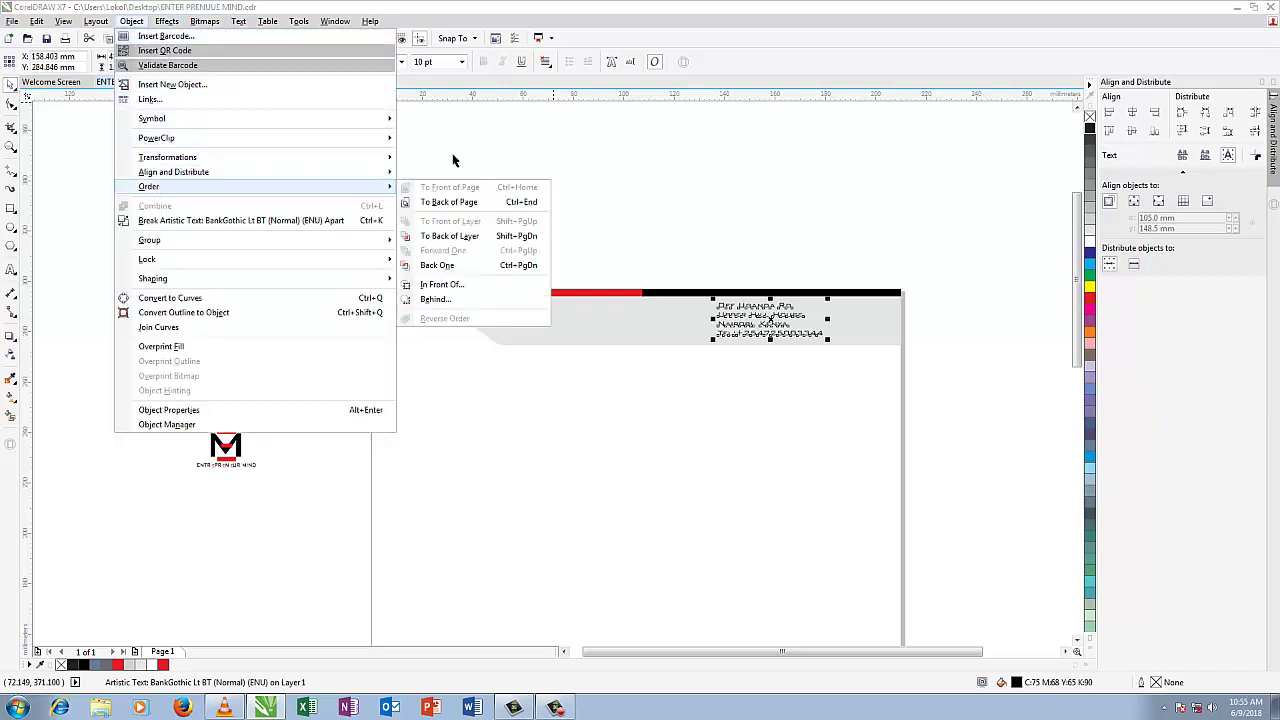
left_click(453, 160)
left_click(766, 403)
left_click_drag(155, 406, 272, 490)
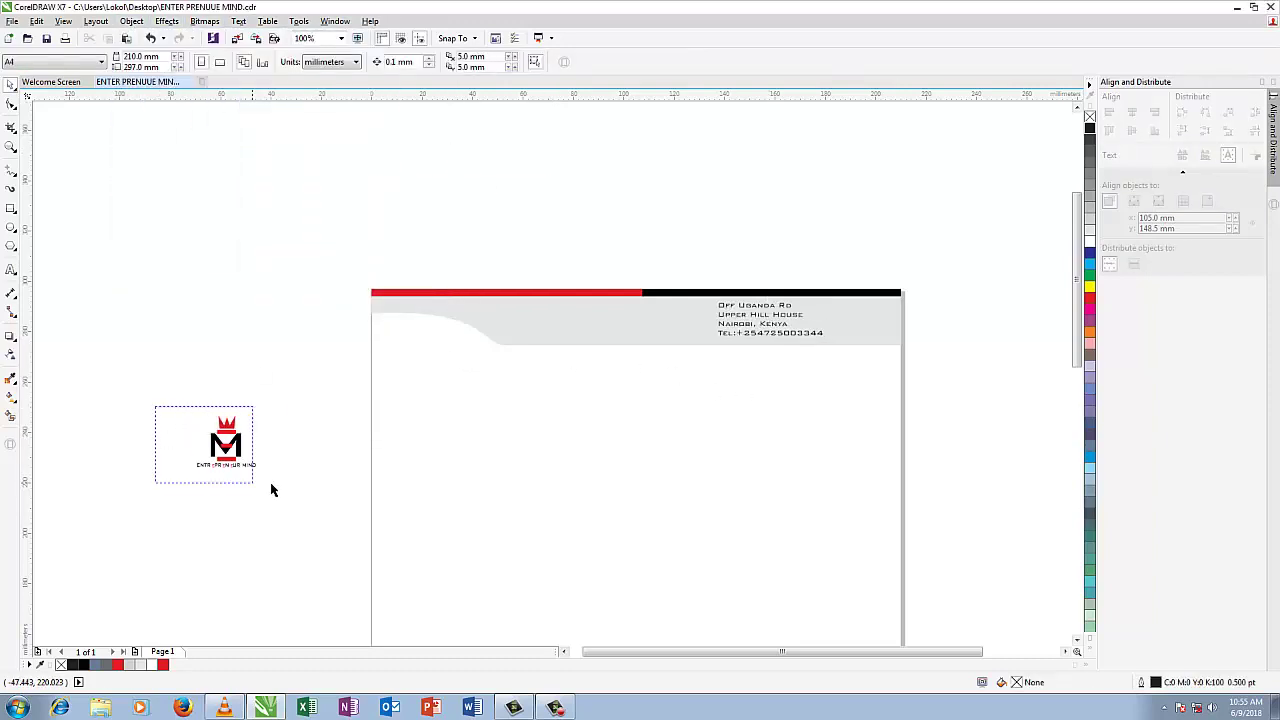
mouse_move(222, 427)
left_mouse_down()
mouse_move(482, 392)
mouse_move(425, 348)
left_mouse_up()
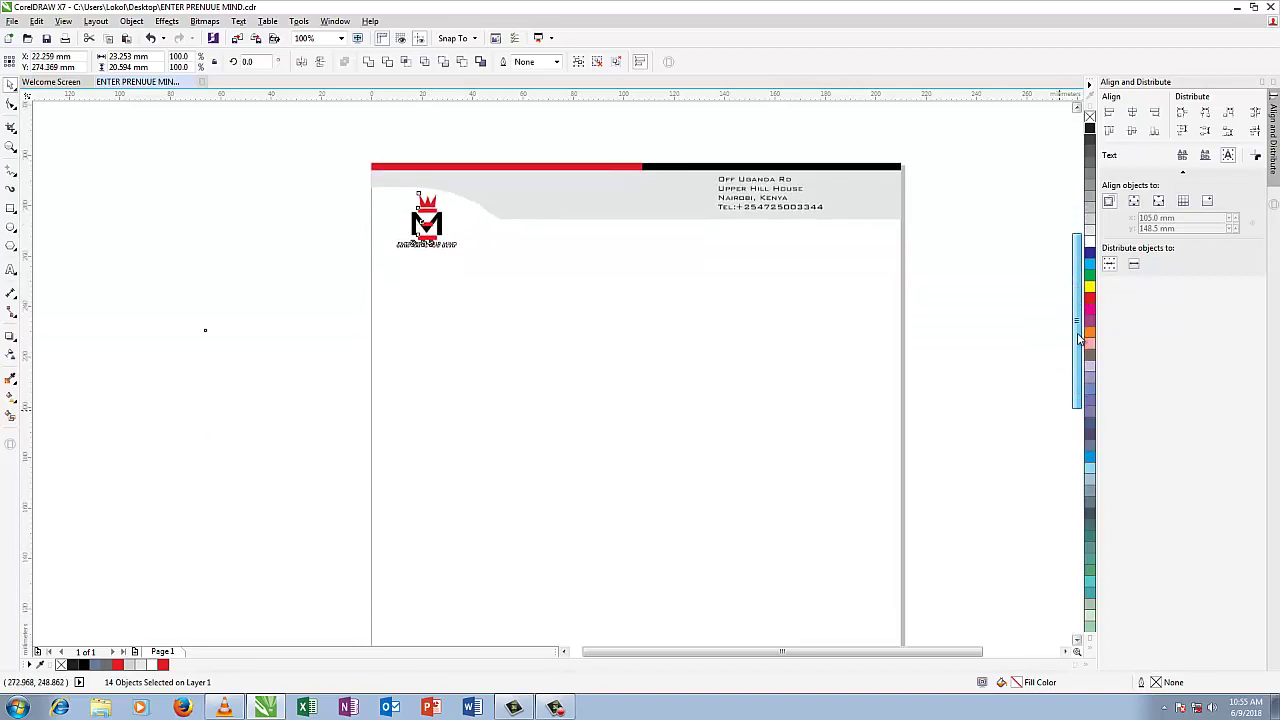
left_click_drag(1077, 297, 1076, 342)
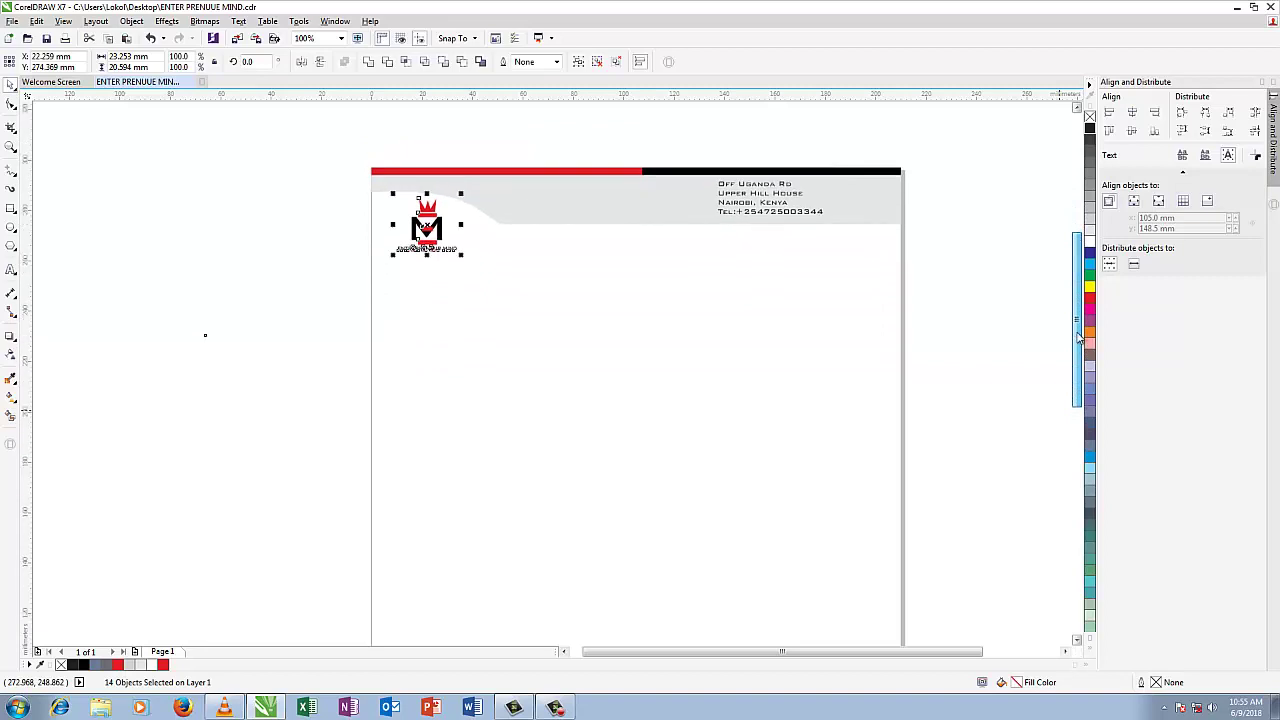
left_click(777, 322)
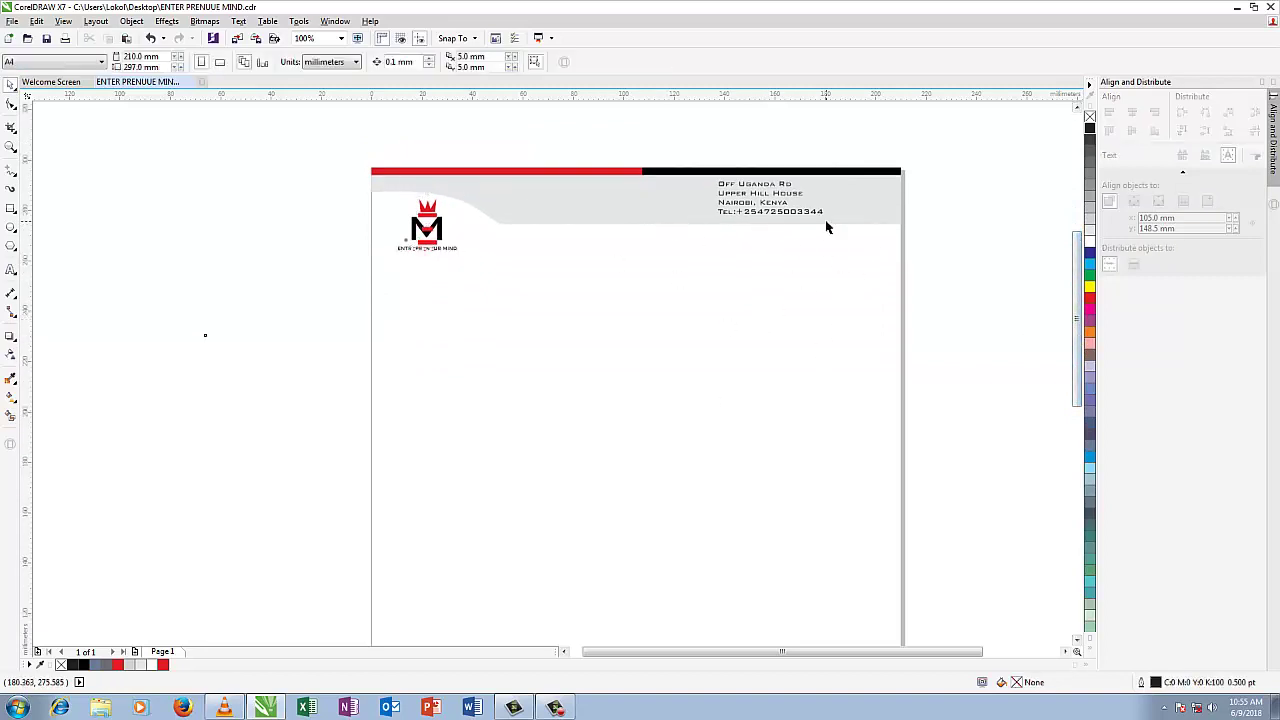
- Change the curved header's fill to a very pale grey, C4 M2 Y2 K0
left_click(869, 218)
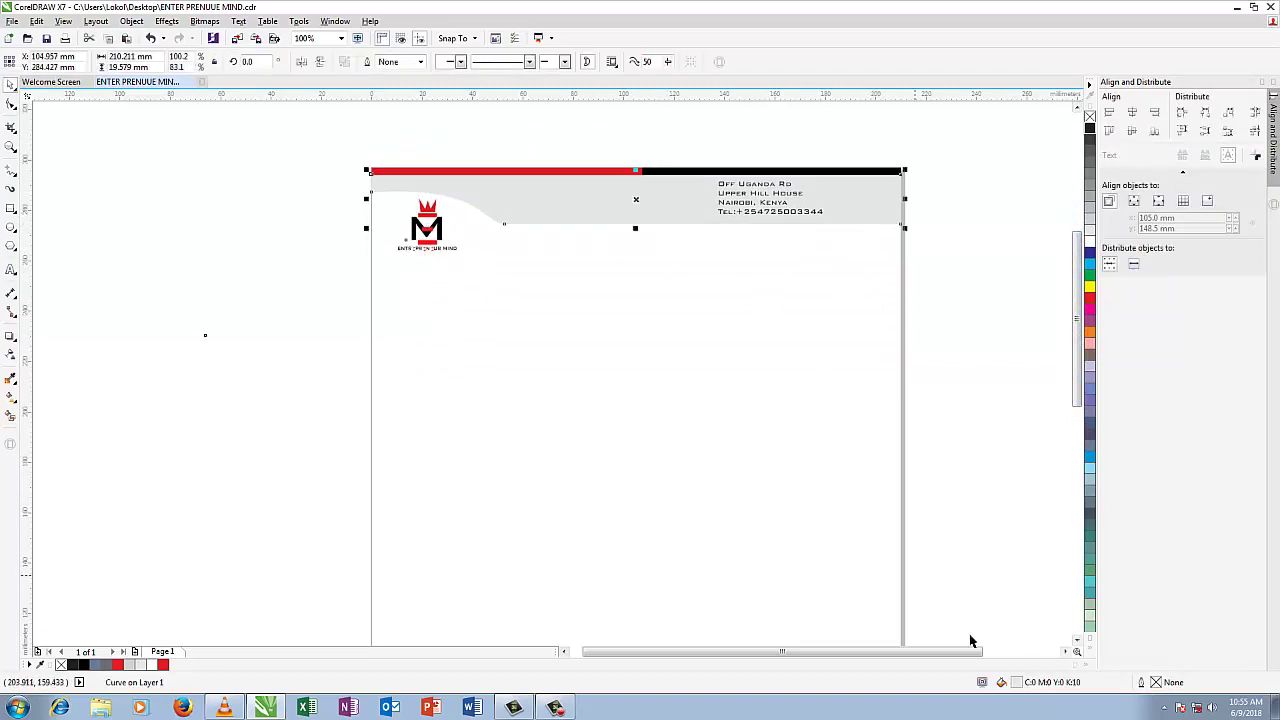
double_click(1019, 686)
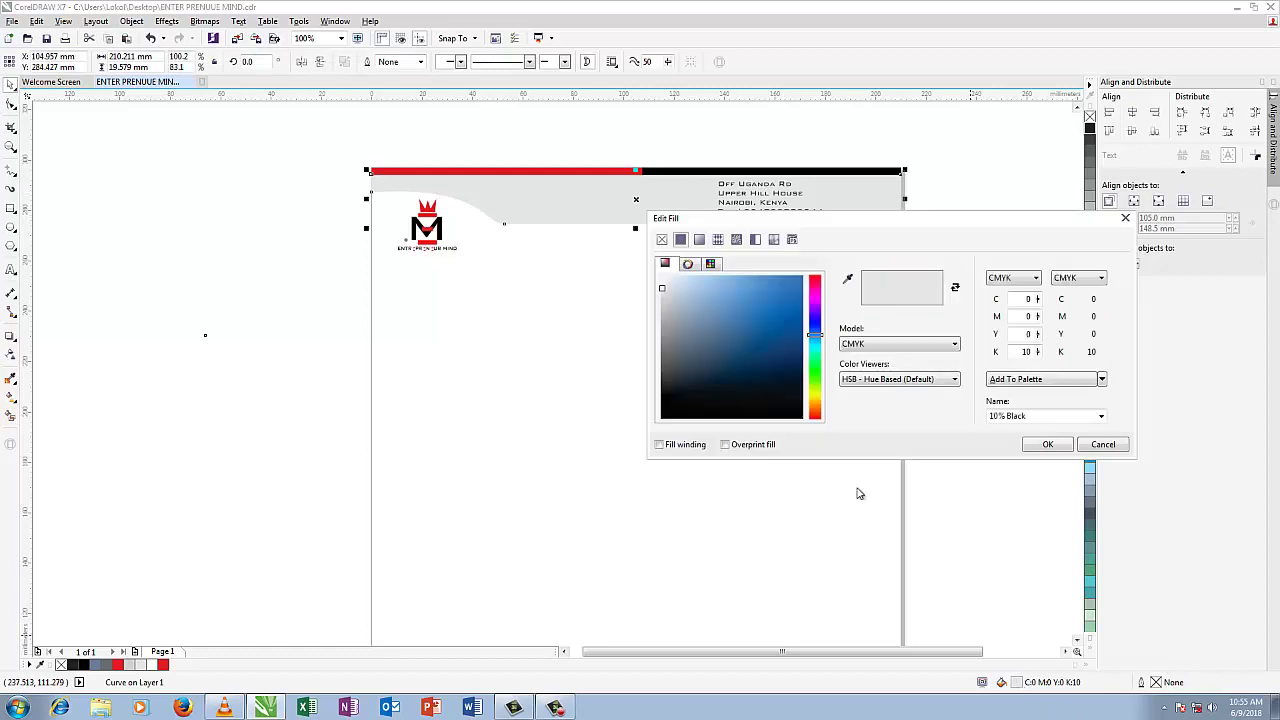
left_click(662, 287)
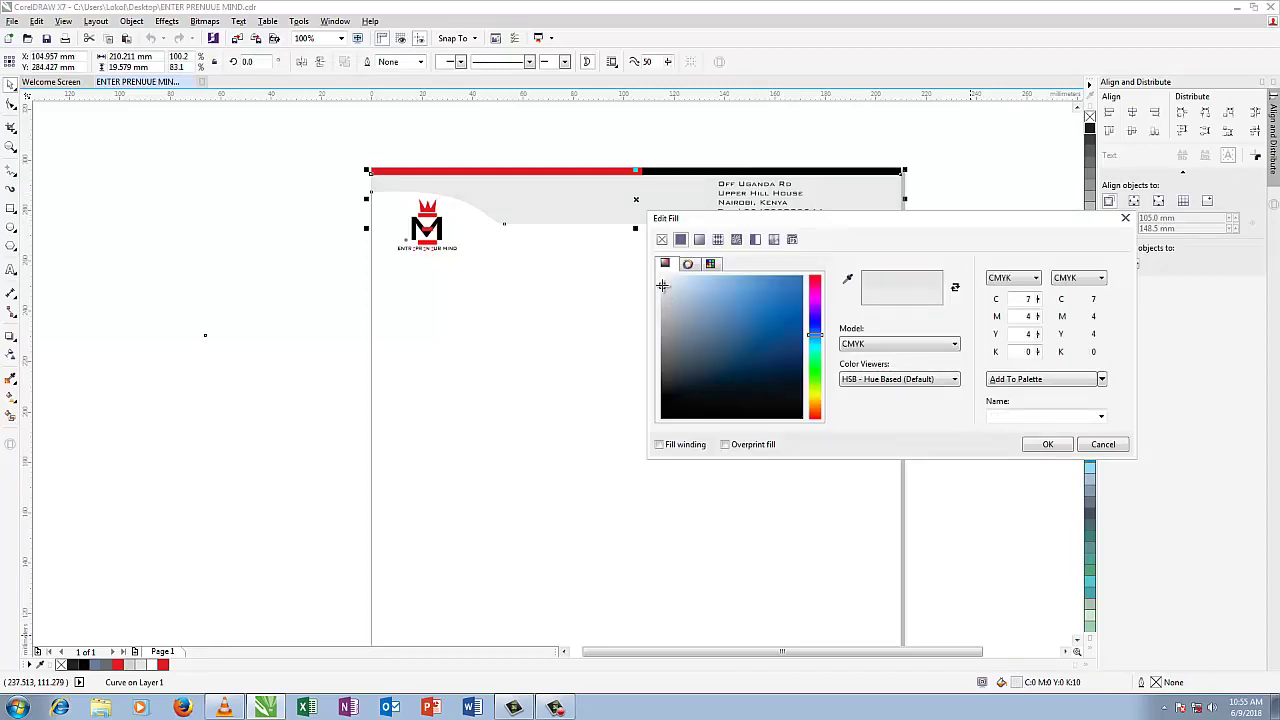
left_click(662, 284)
left_click(1048, 444)
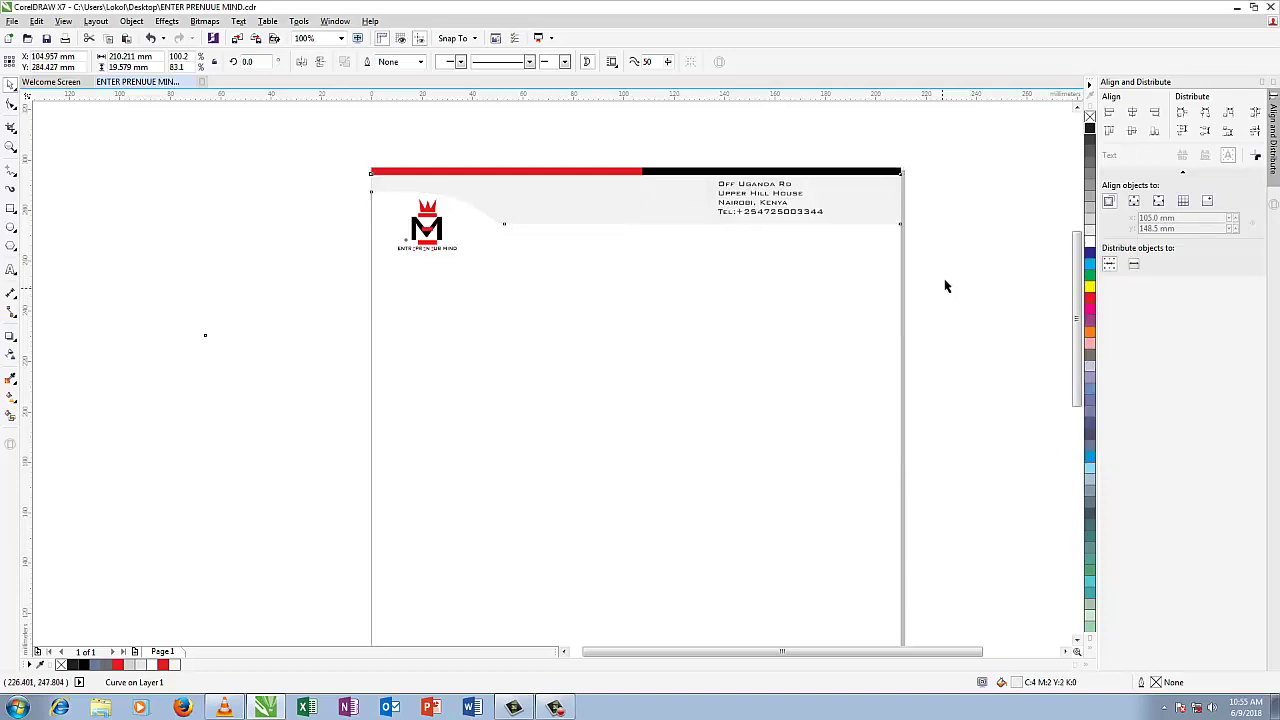
left_click(976, 272)
- Keep the address text fill a deep rich black
left_click(785, 212)
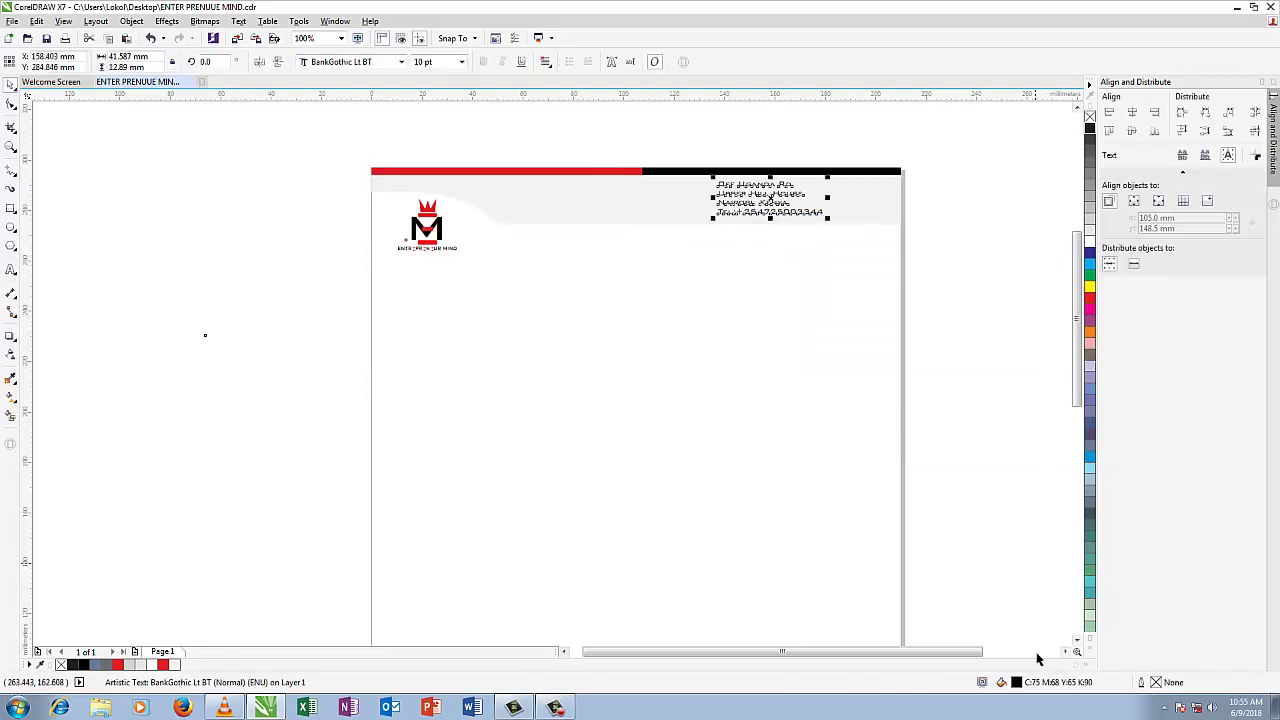
double_click(1017, 680)
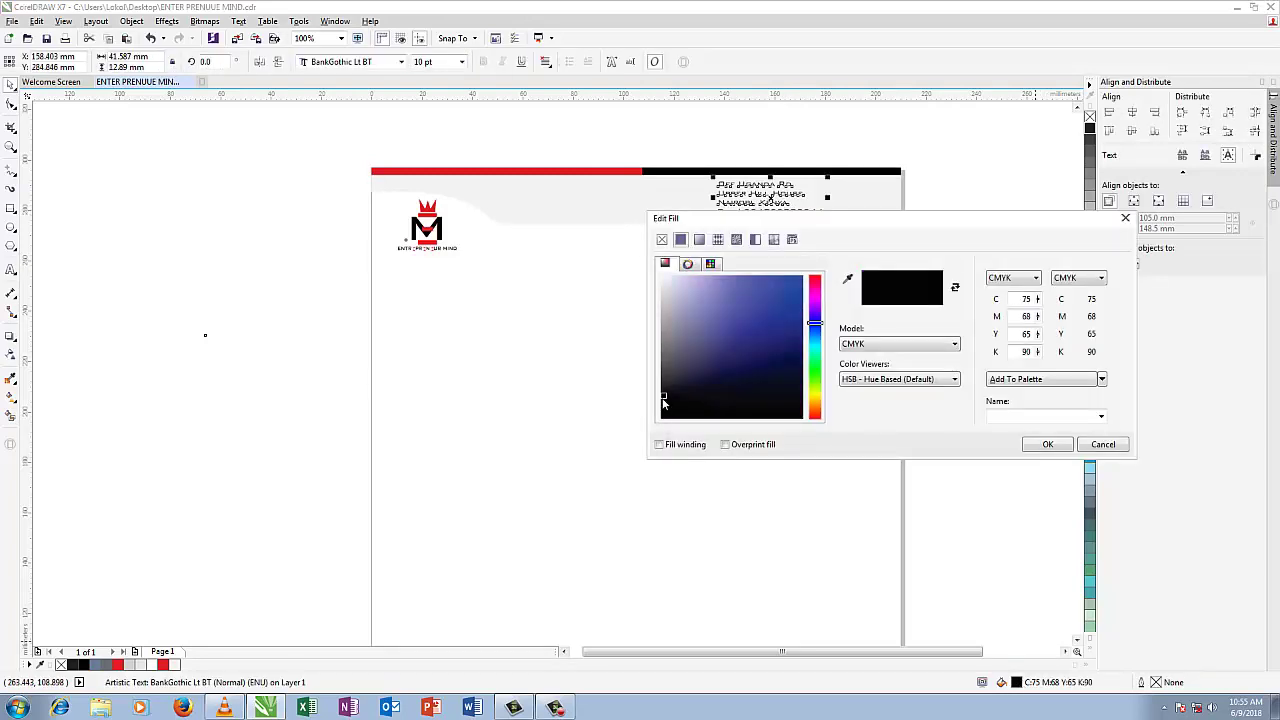
left_click_drag(663, 402, 870, 447)
left_click(1046, 445)
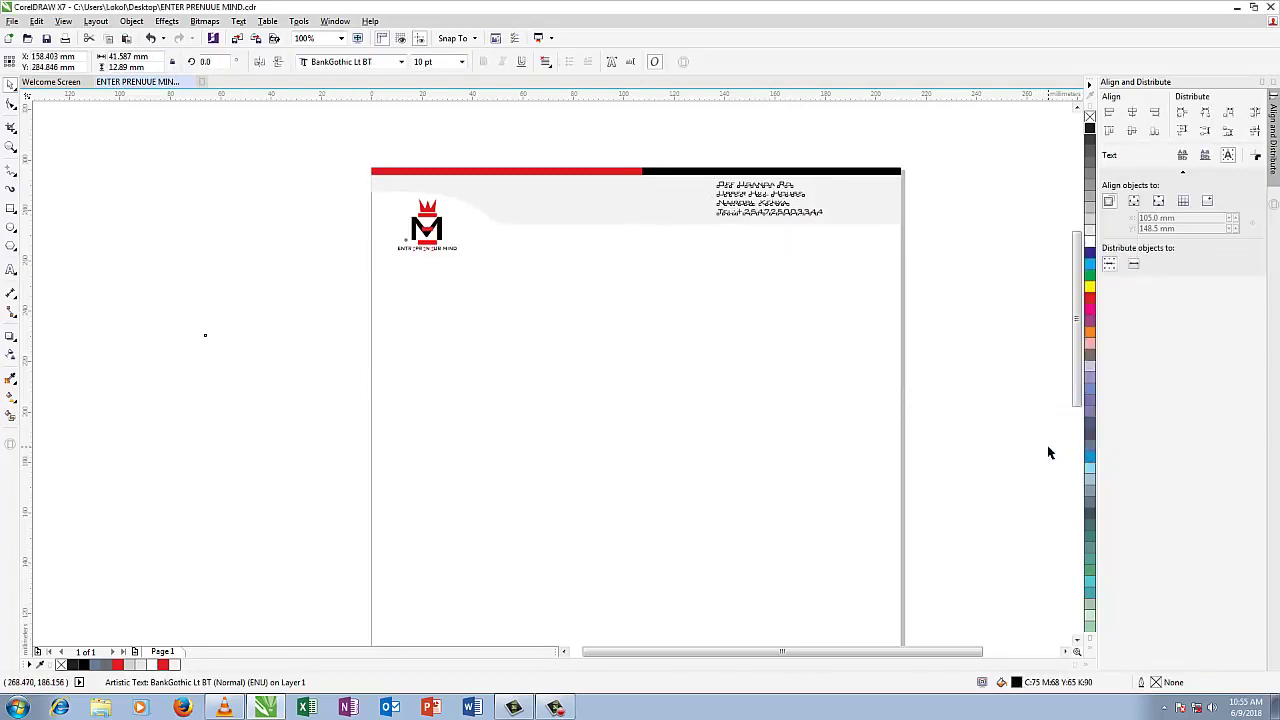
left_click(949, 306)
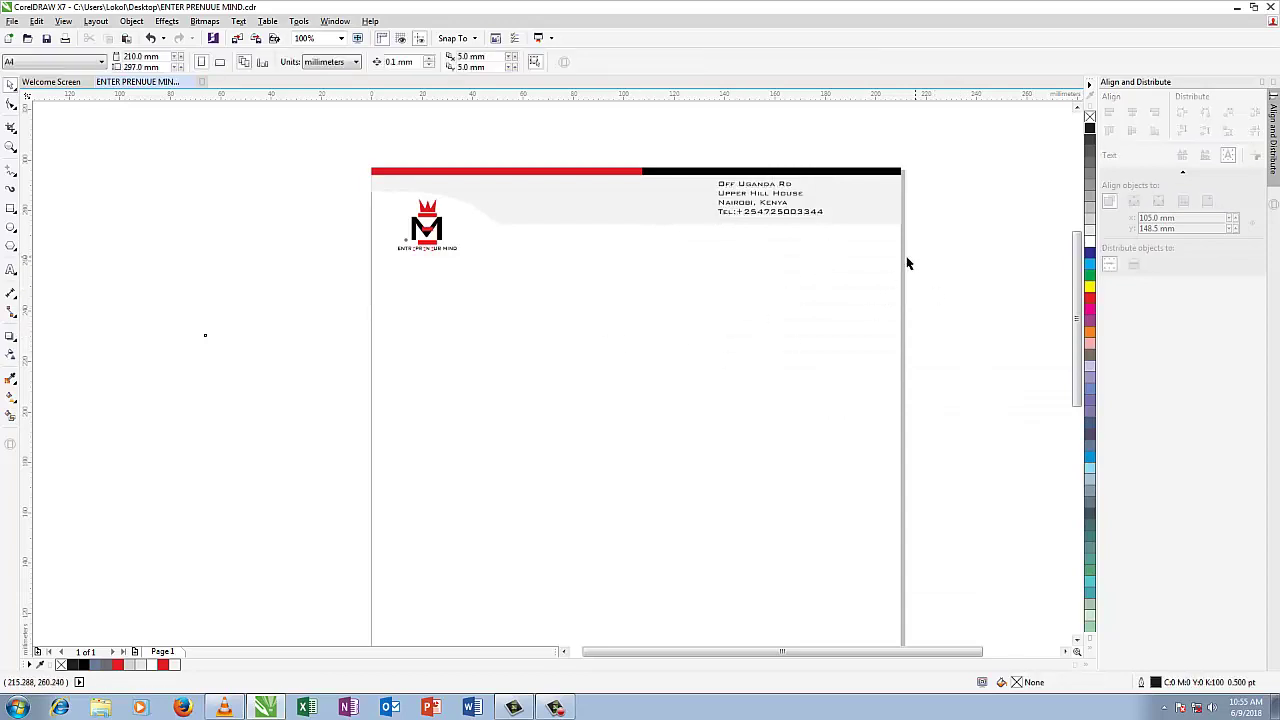
- Group the red and black top bars into a single object
mouse_move(1078, 300)
left_mouse_down()
mouse_move(1079, 318)
mouse_move(1078, 301)
left_mouse_up()
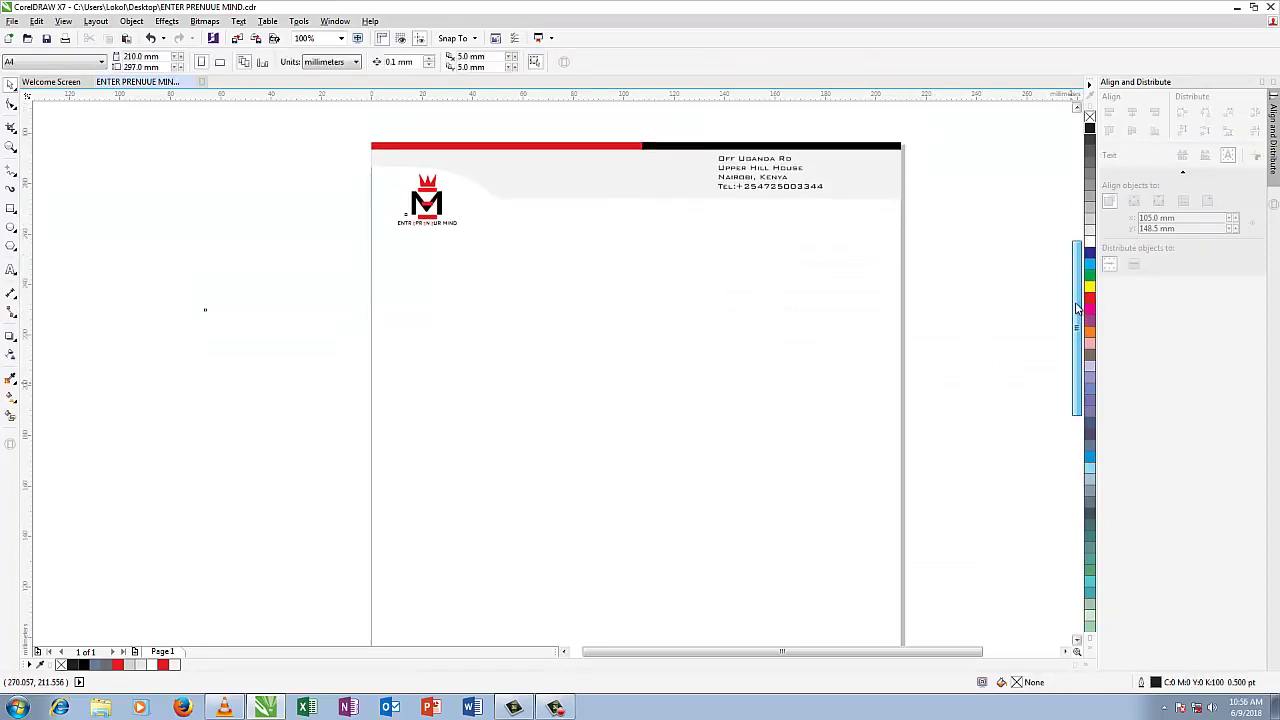
left_click_drag(355, 163, 918, 201)
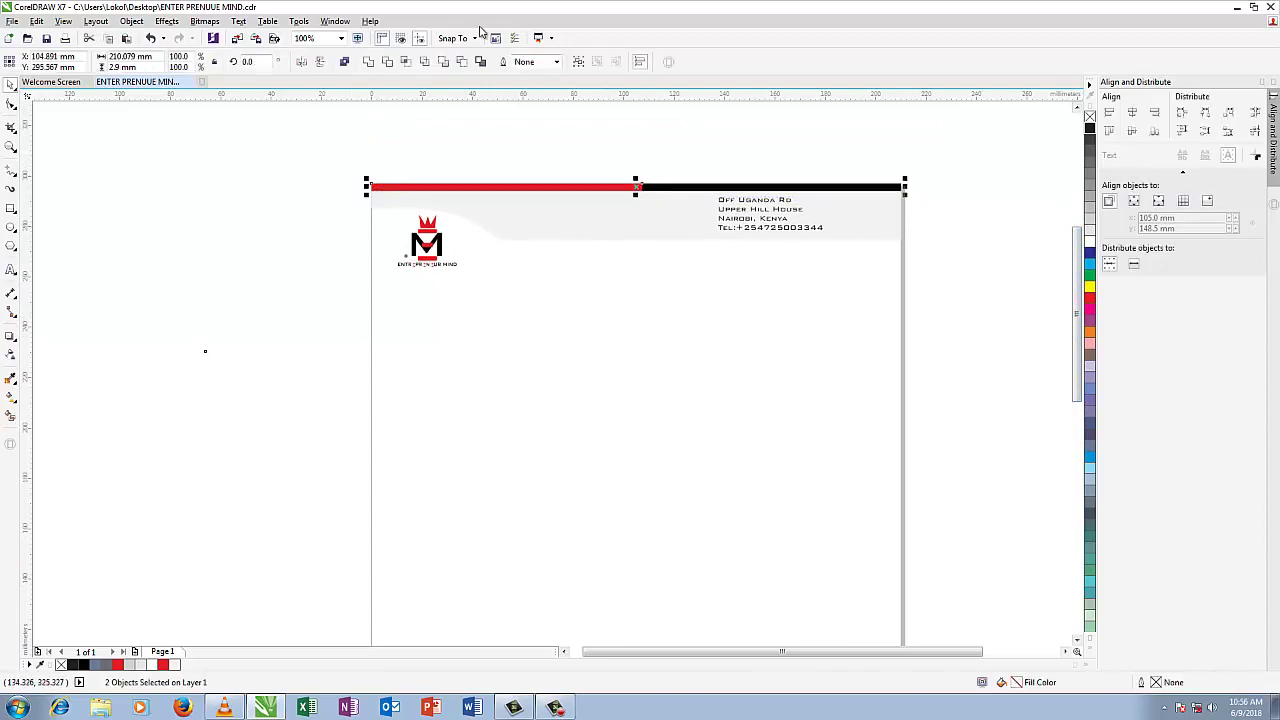
left_click(580, 64)
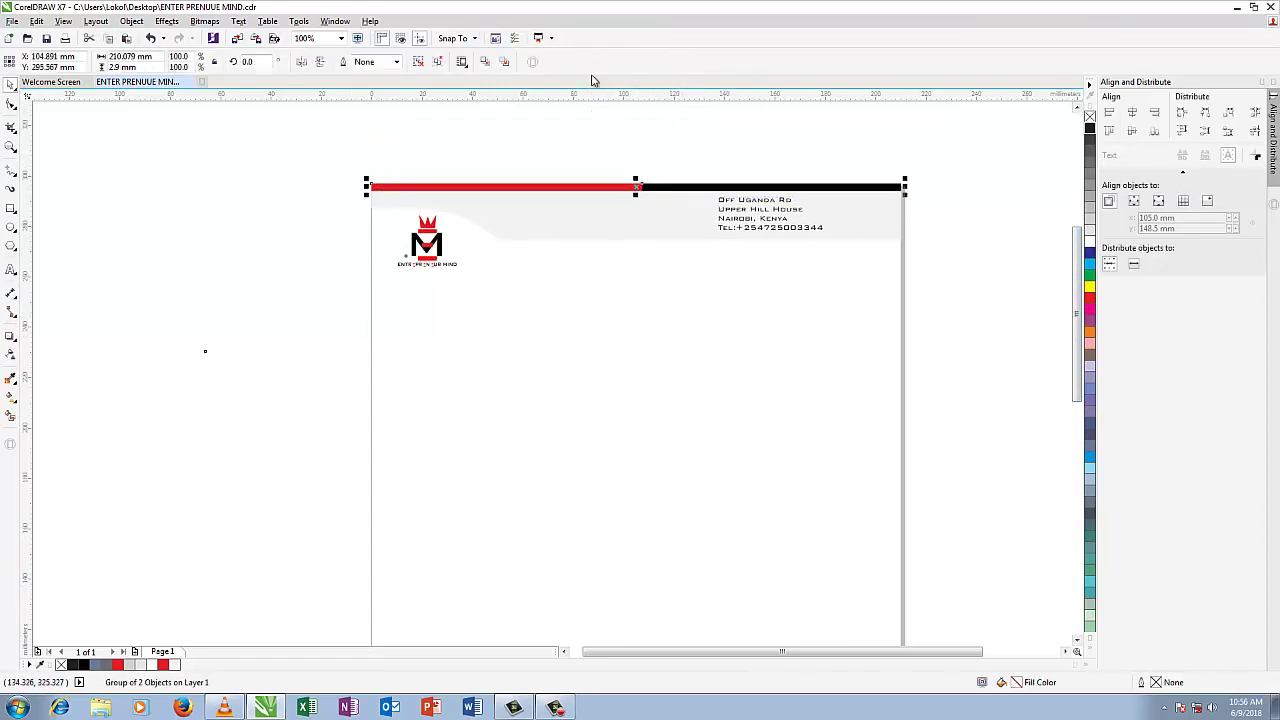
left_click(1046, 345)
left_click_drag(1077, 283, 1071, 321)
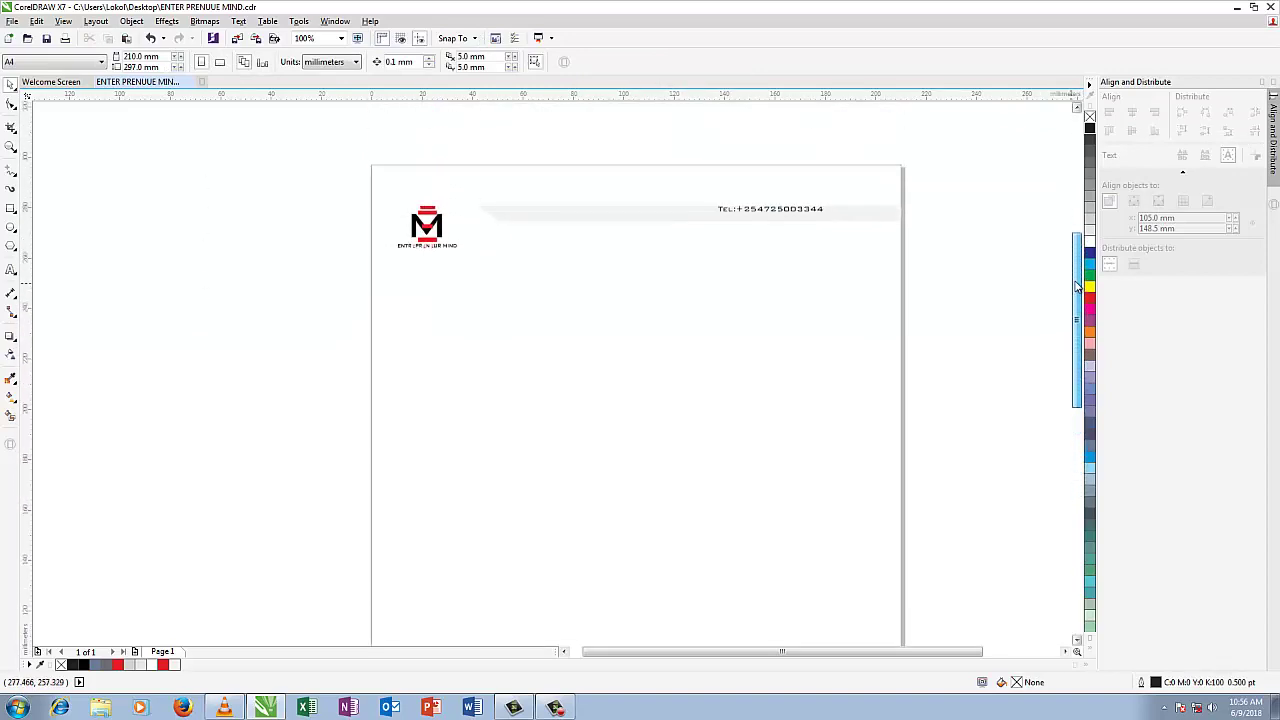
mouse_move(1071, 321)
left_mouse_down()
mouse_move(1078, 385)
mouse_move(1073, 308)
left_mouse_up()
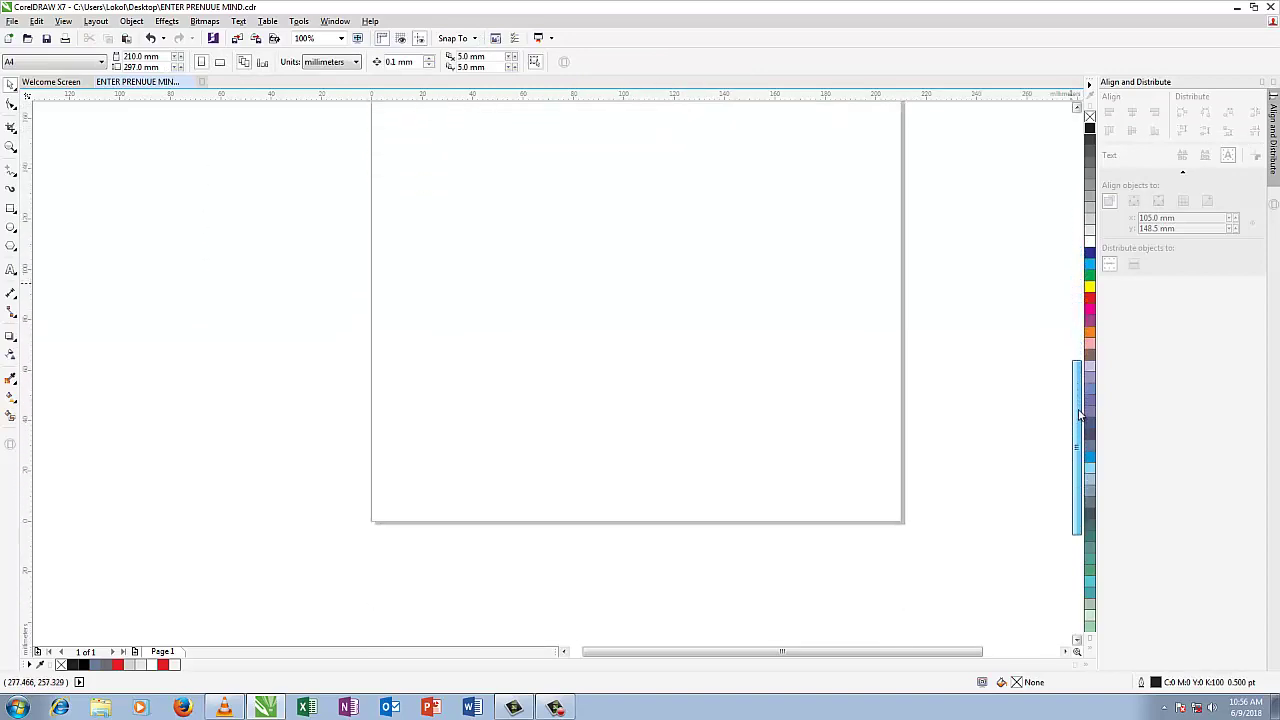
left_click(11, 270)
- Type 'ICT Support, Web development, CCTV Installation, Software Developmet' as a text line left of the page
left_click(129, 320)
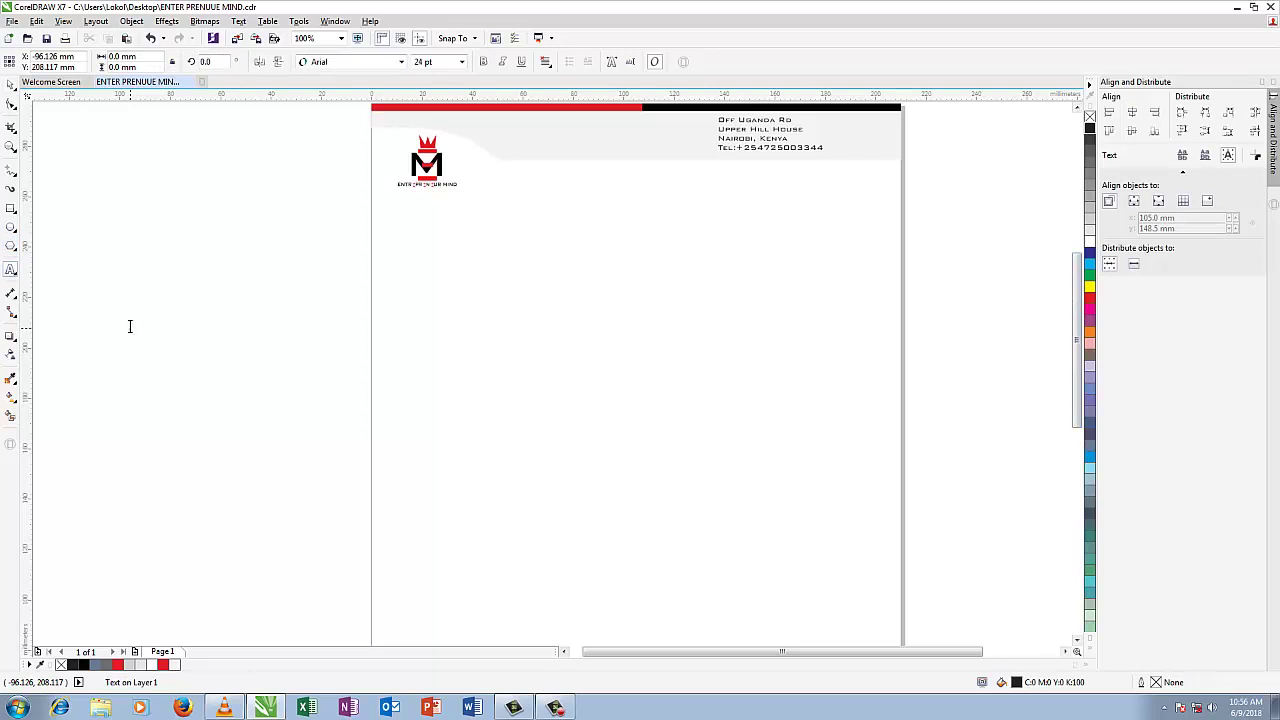
type("CT")
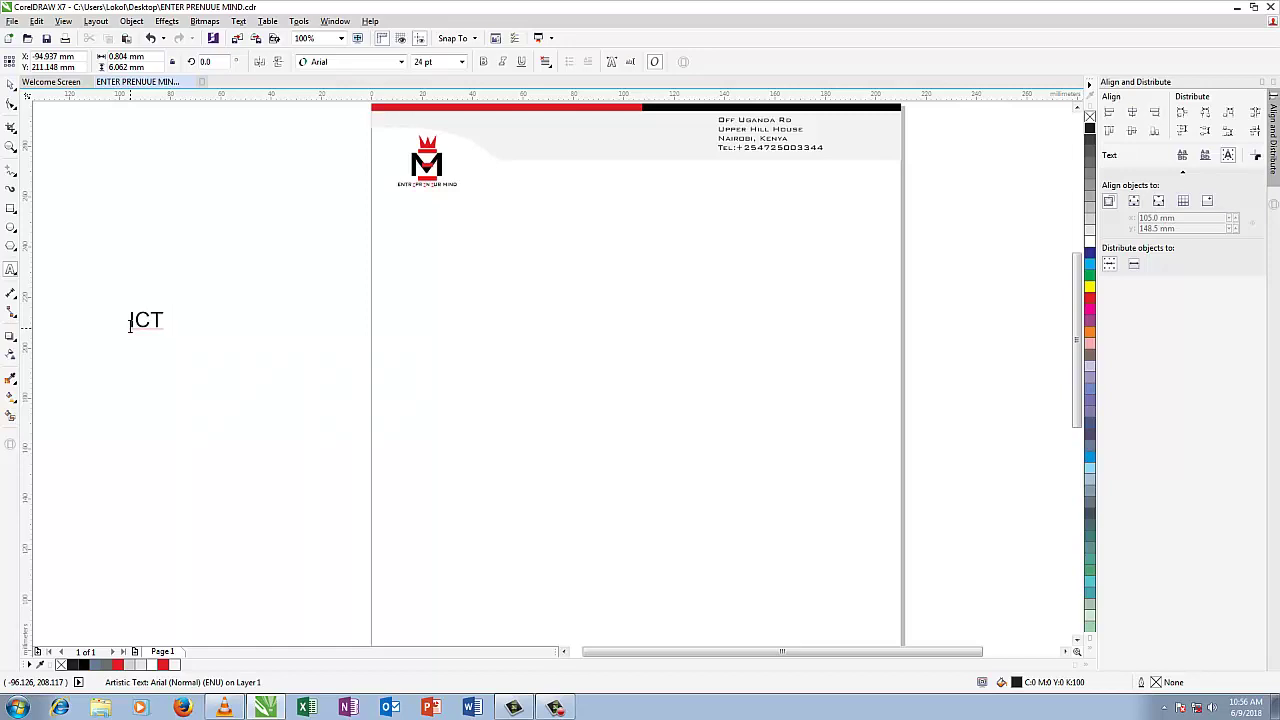
type("Su")
type("pp")
type("Web de")
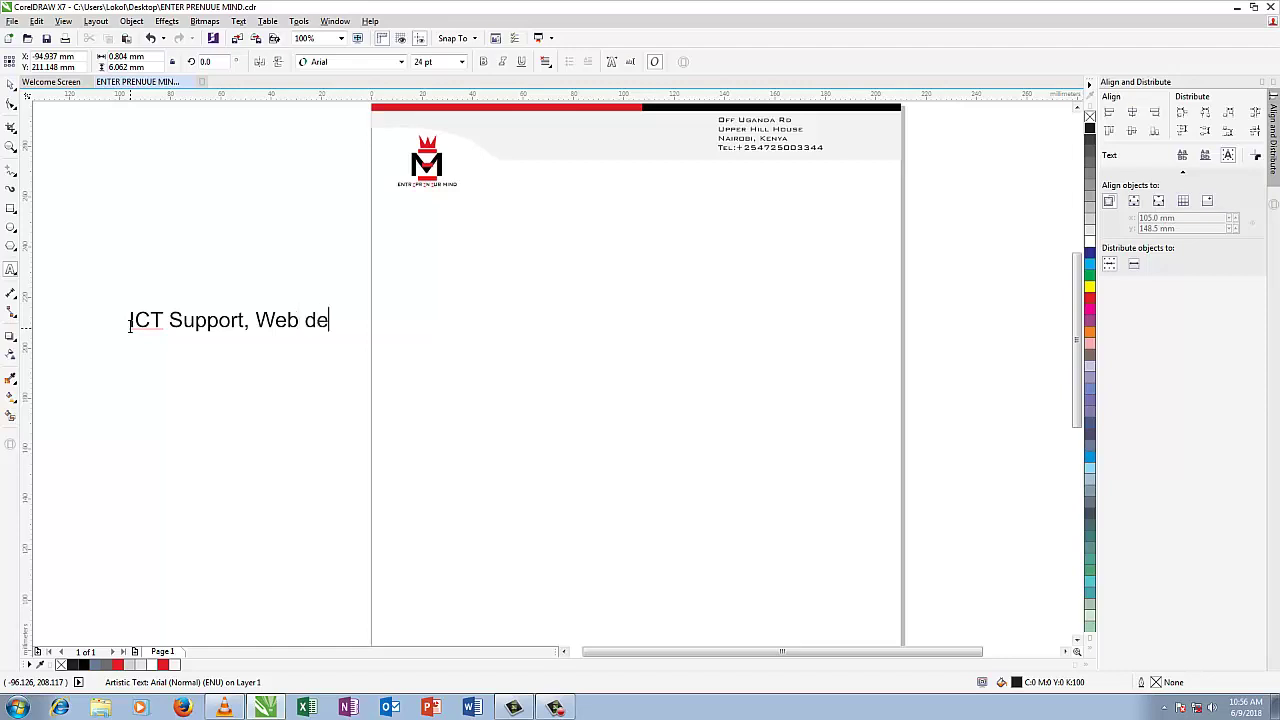
type("lo")
type("pment,")
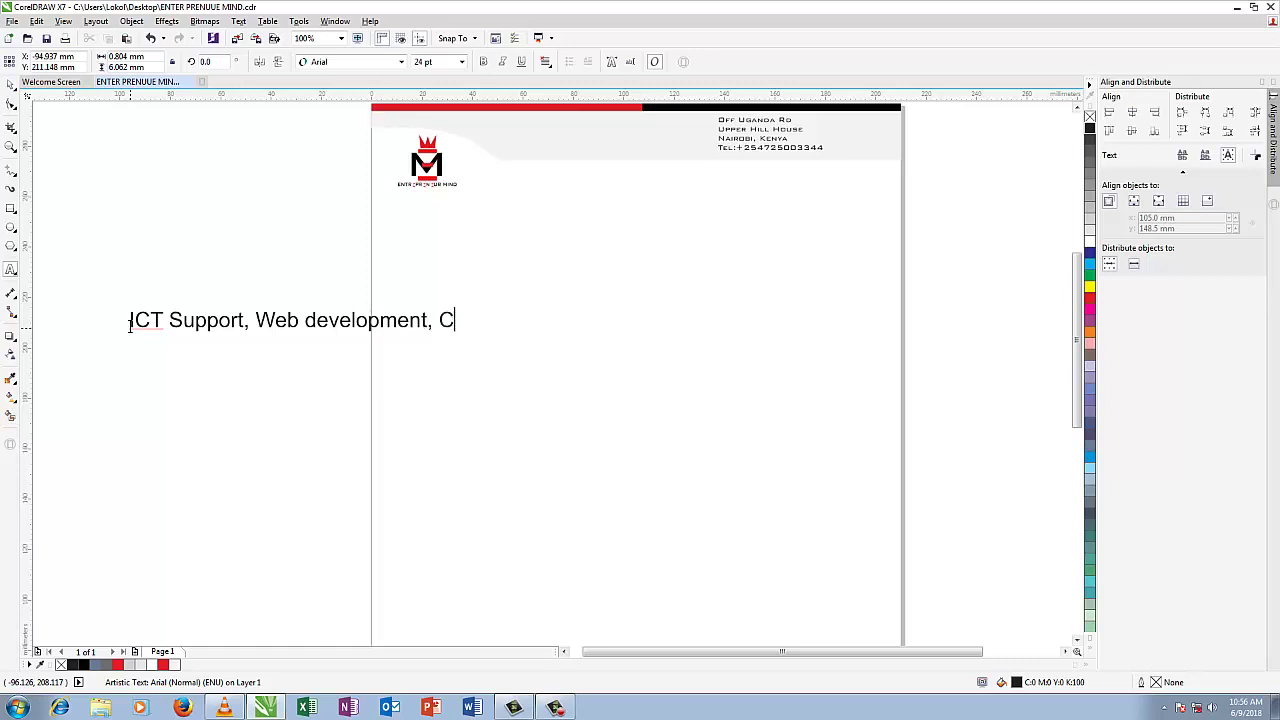
type("CTV Installatio")
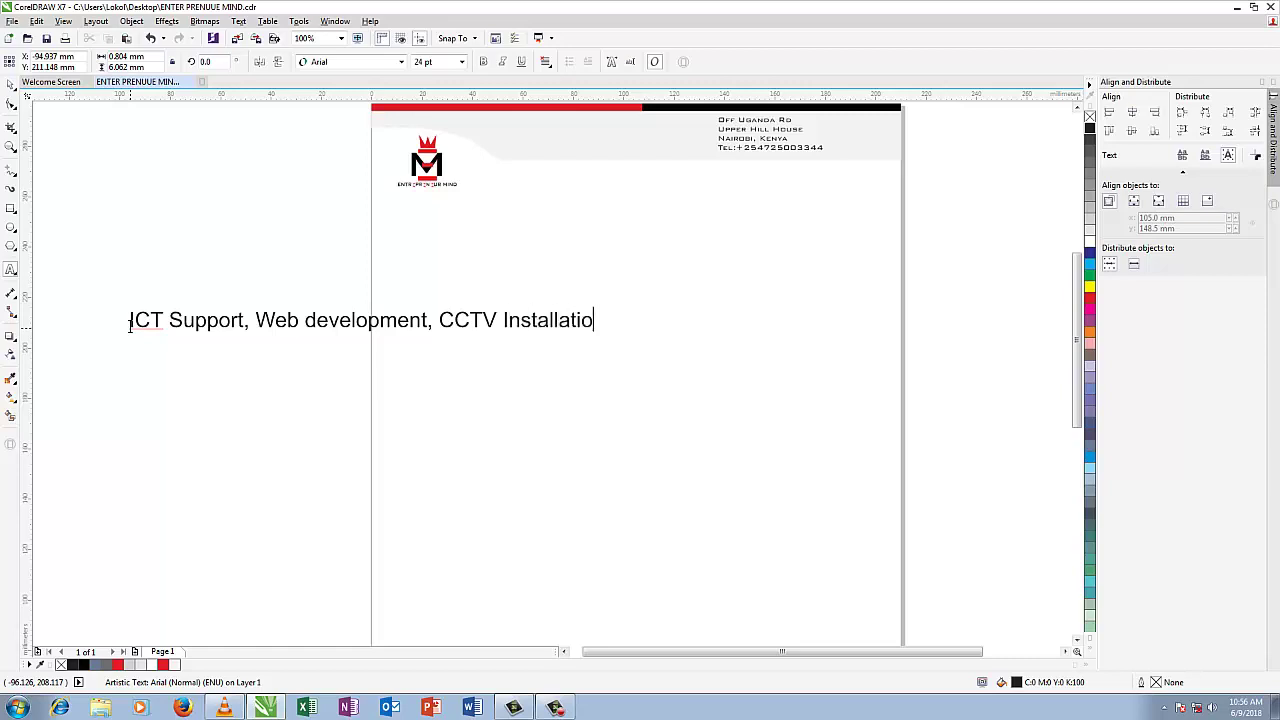
type(" n")
type("Soft")
type("ware")
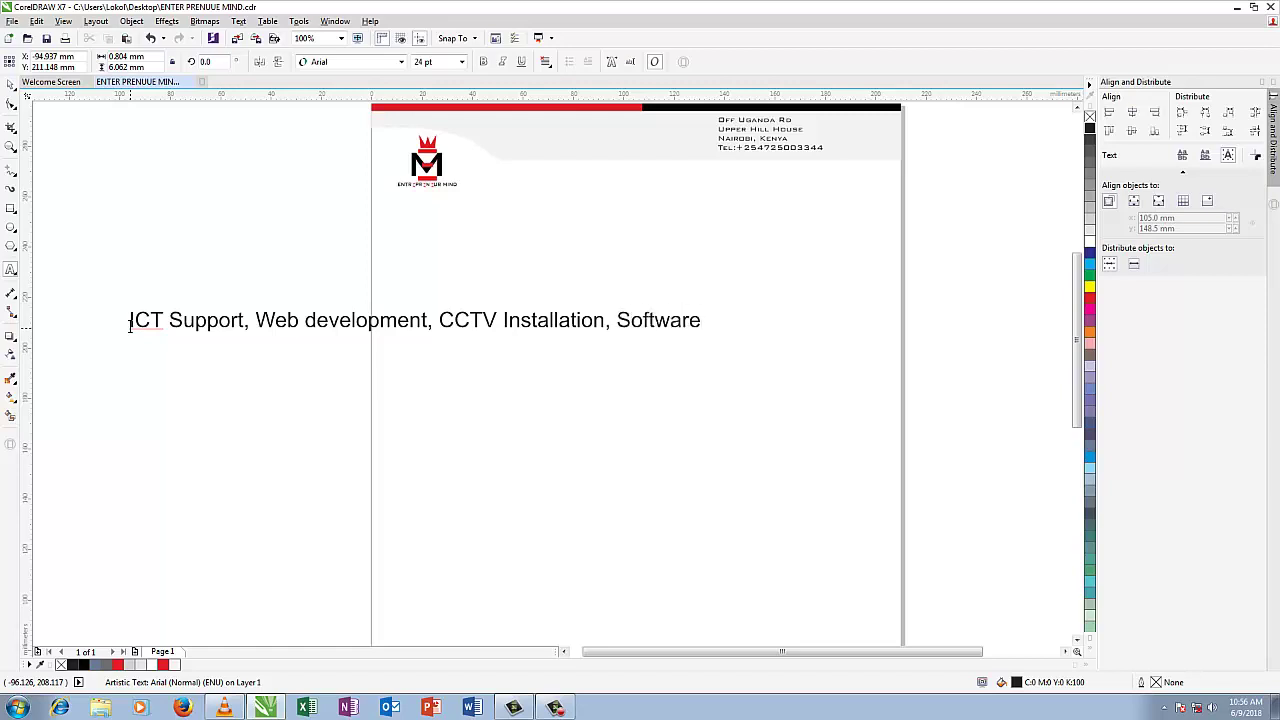
type("Develo")
type("pme")
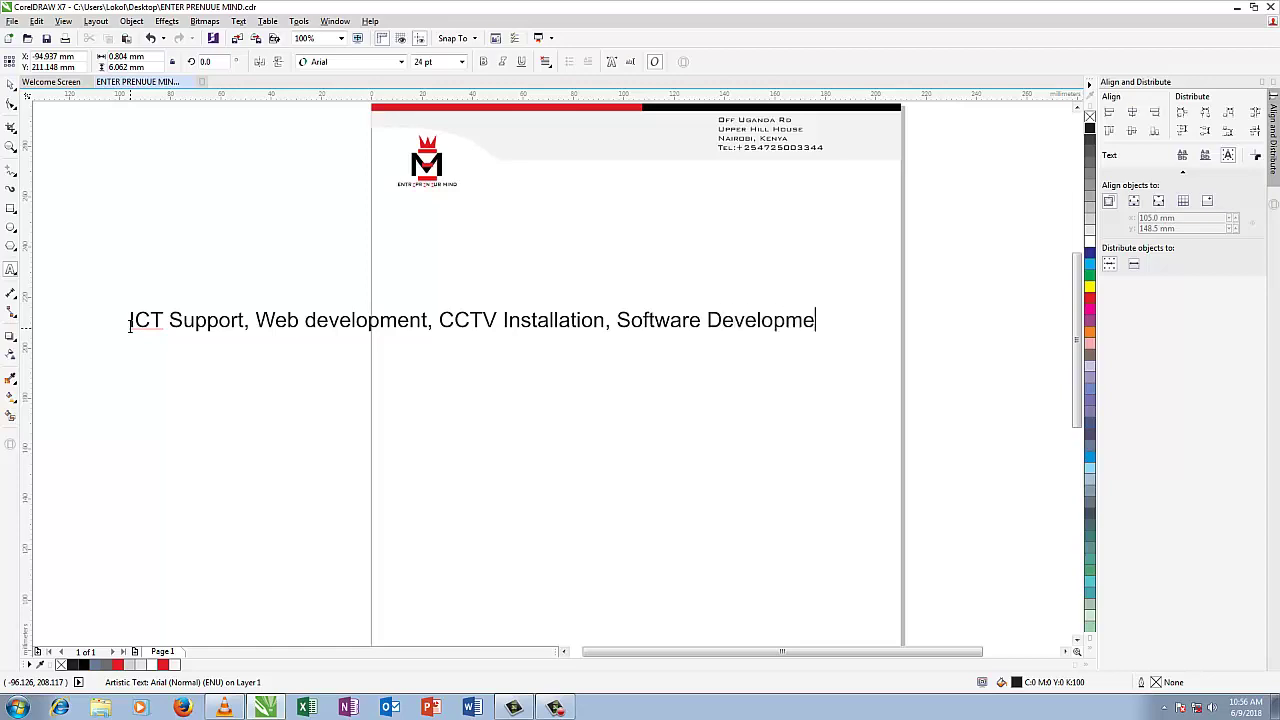
type("t")
key("ctrl+a")
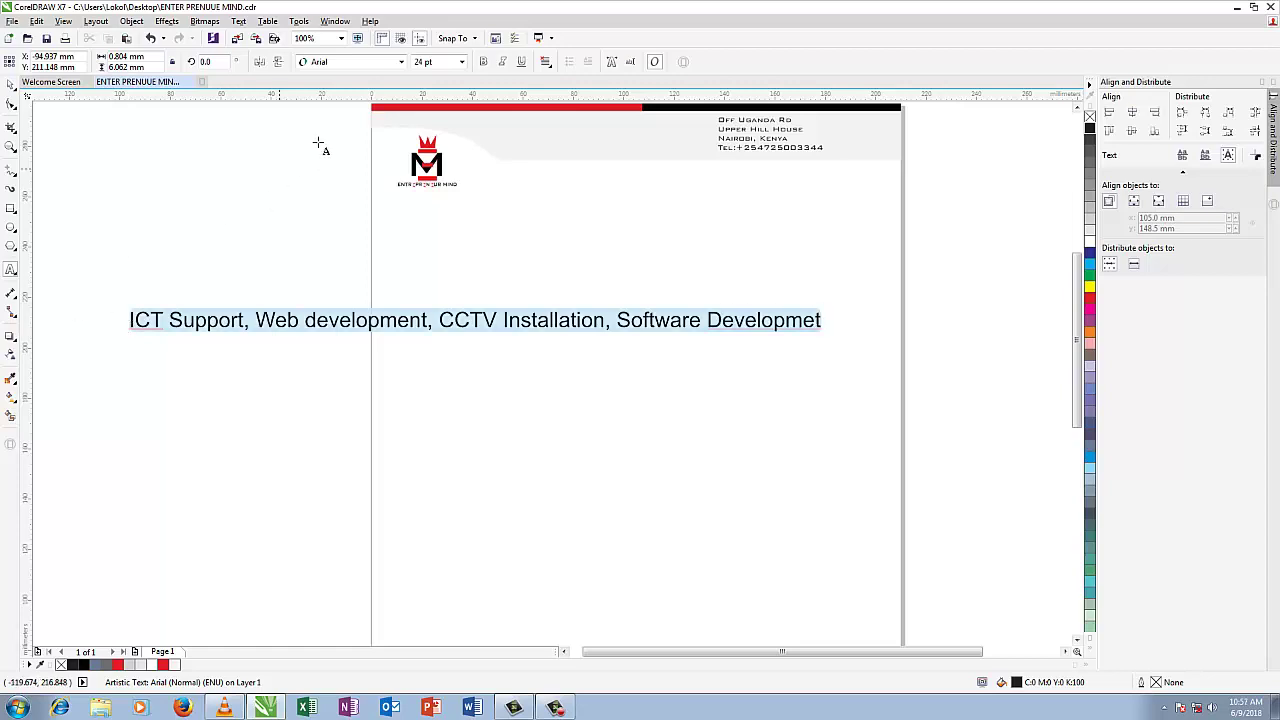
- Restyle the services line as 11 pt BankGothic Lt BT and correct its last word to 'Development'
left_click(401, 62)
mouse_move(370, 94)
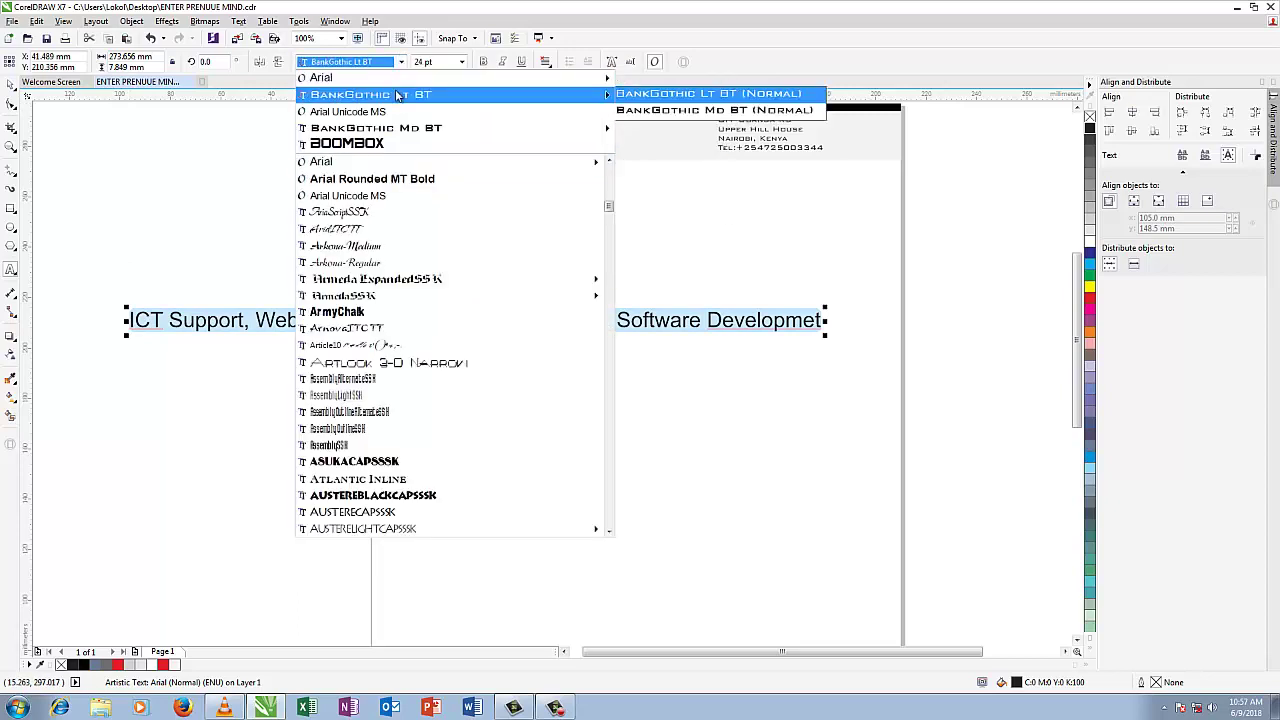
left_click(398, 95)
left_click(461, 62)
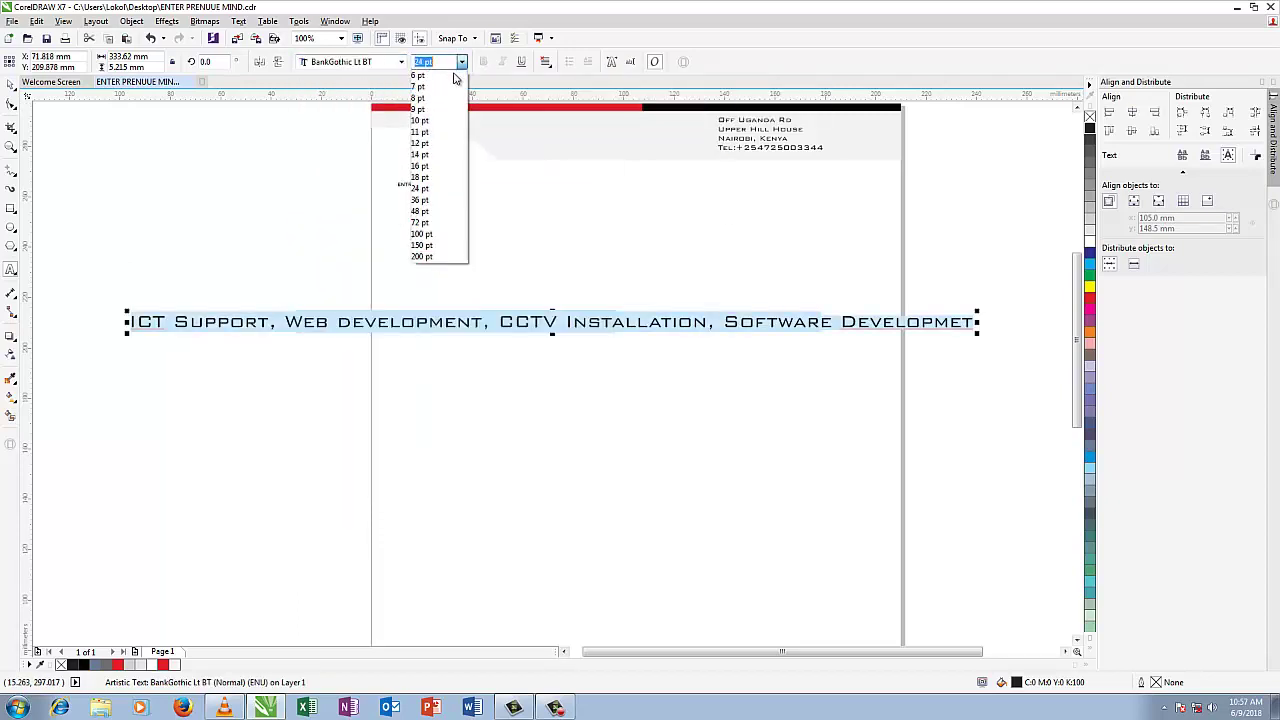
left_click(424, 133)
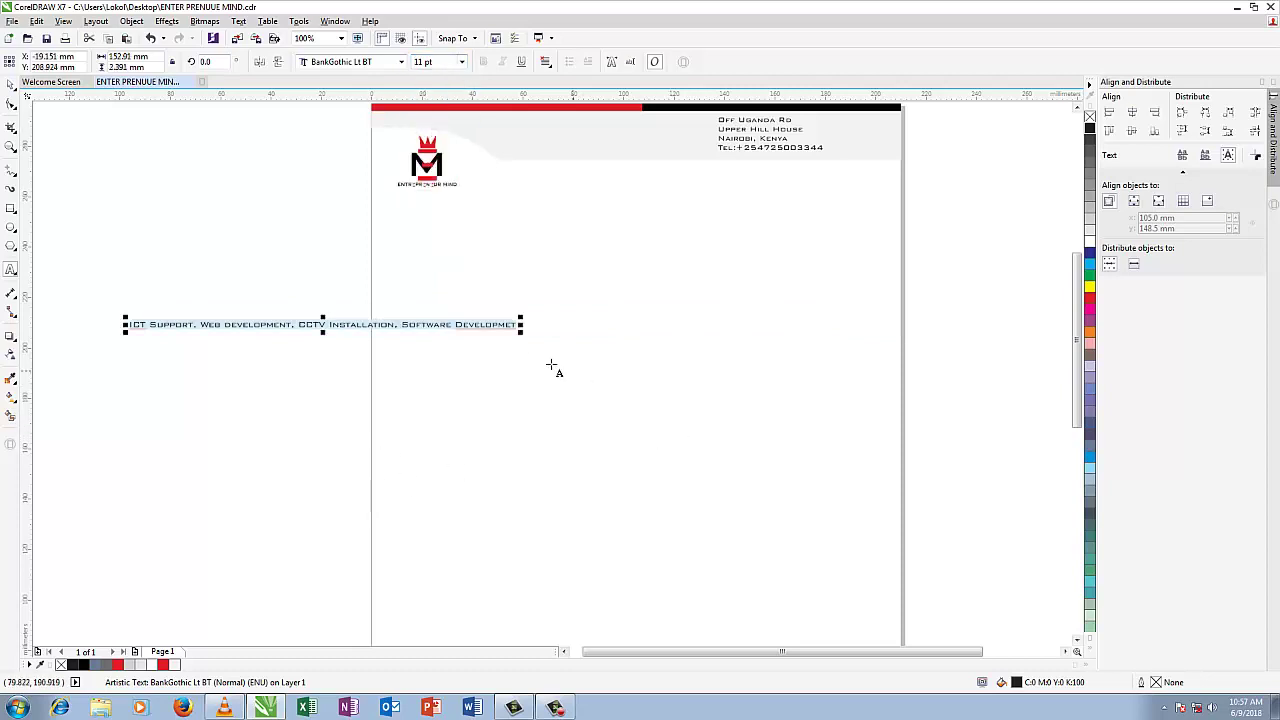
right_click(495, 325)
left_click(477, 347)
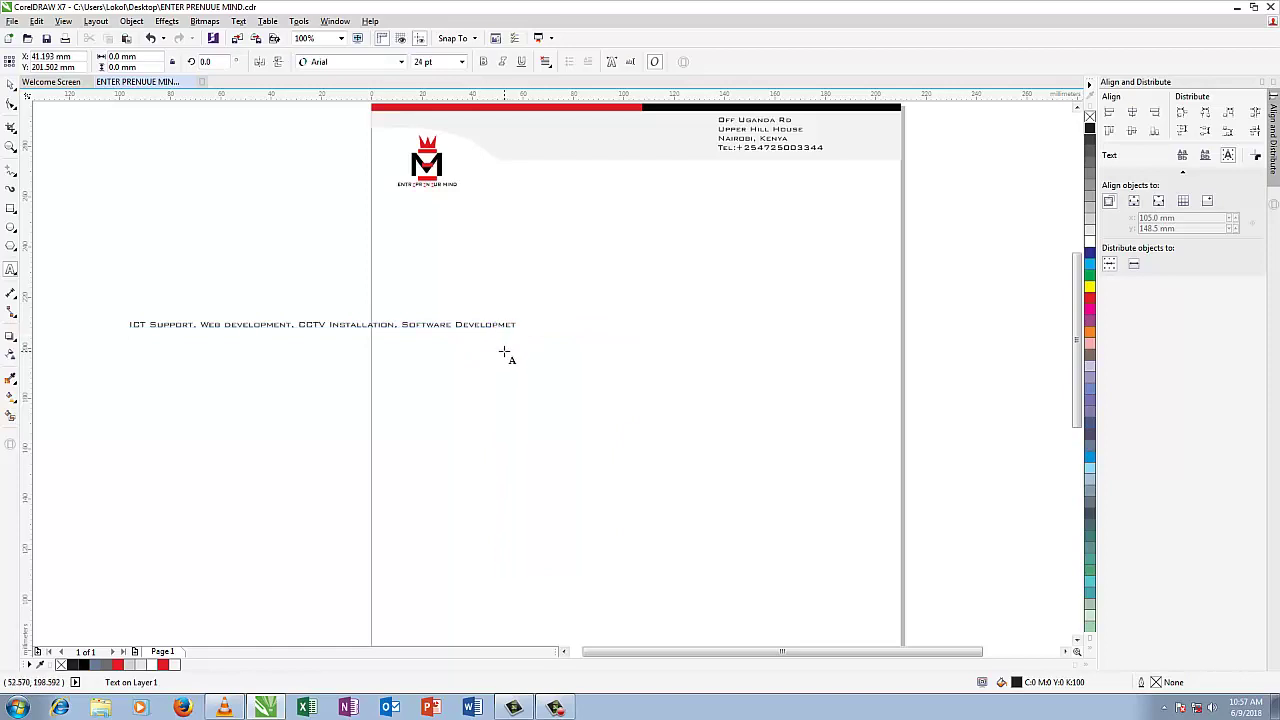
left_click(512, 324)
type("n")
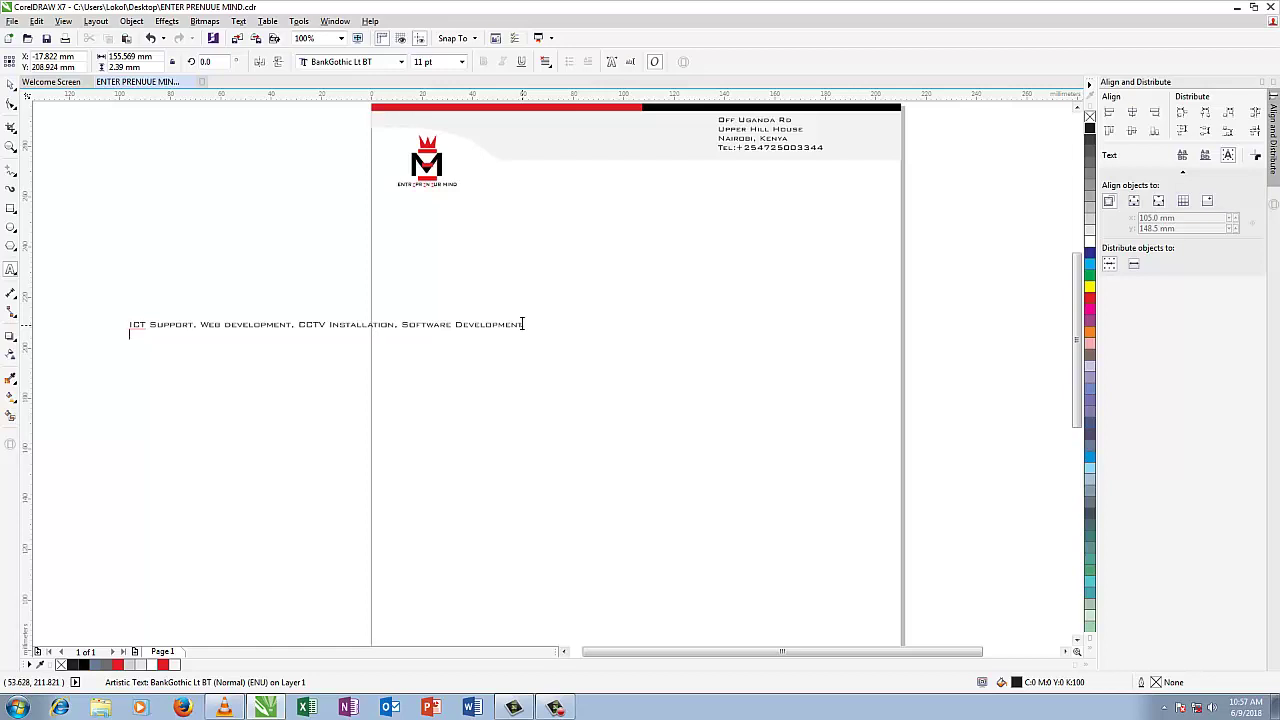
- Move the services line down to sit centred near the bottom edge of the page
key("ctrl+space")
left_click_drag(326, 325, 623, 595)
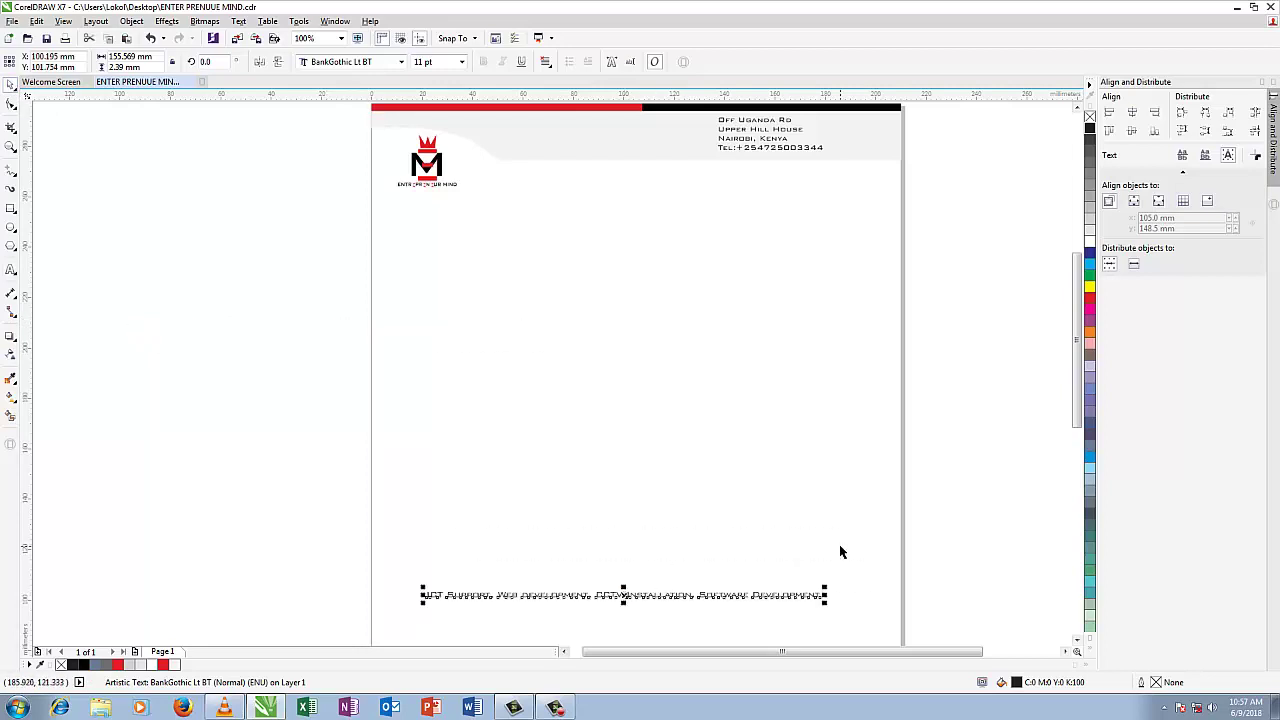
scroll(1064, 375, "down", 5)
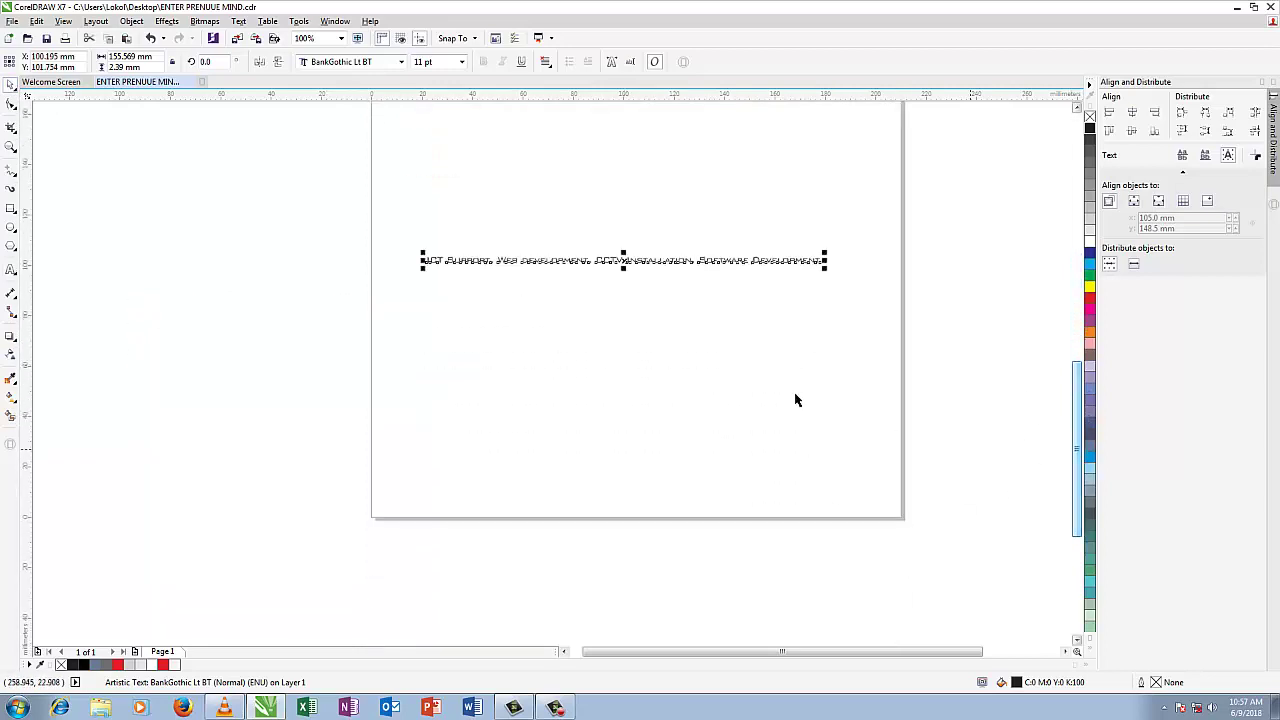
left_click_drag(623, 260, 656, 495)
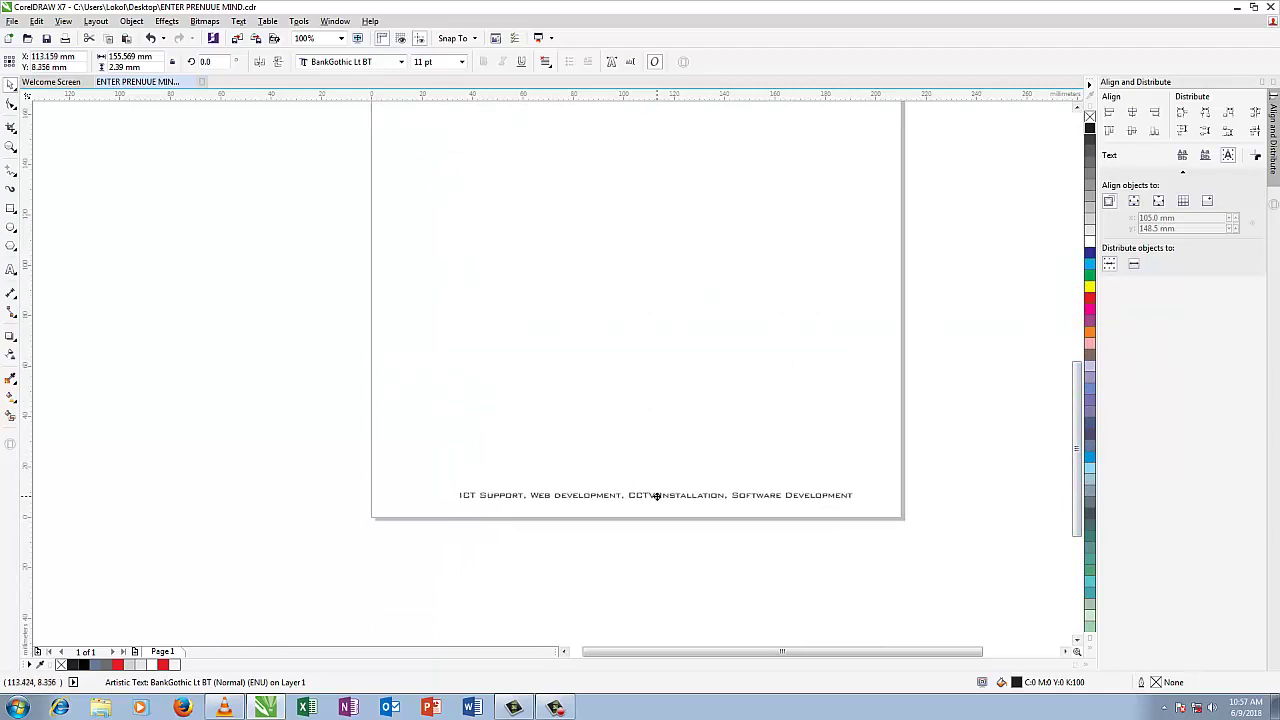
left_click_drag(656, 495, 656, 495)
left_click(688, 607)
mouse_move(1078, 440)
left_mouse_down()
mouse_move(1069, 300)
mouse_move(1068, 423)
left_mouse_up()
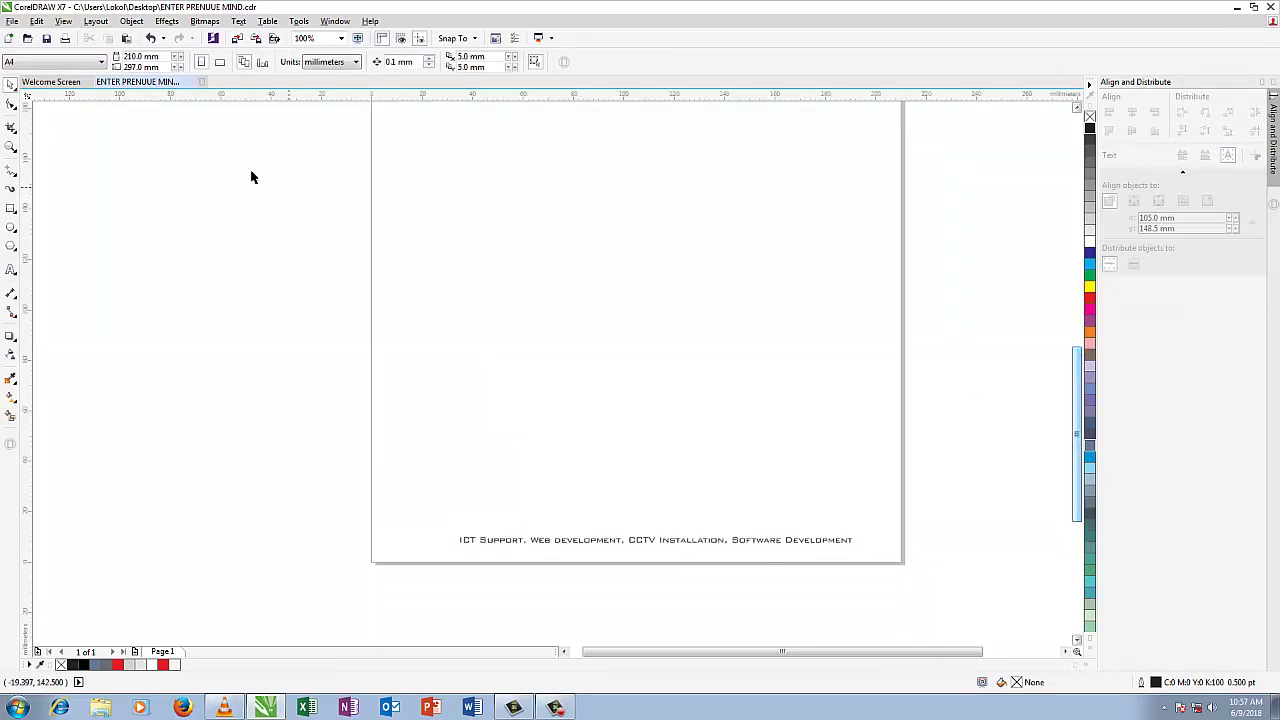
left_click(15, 178)
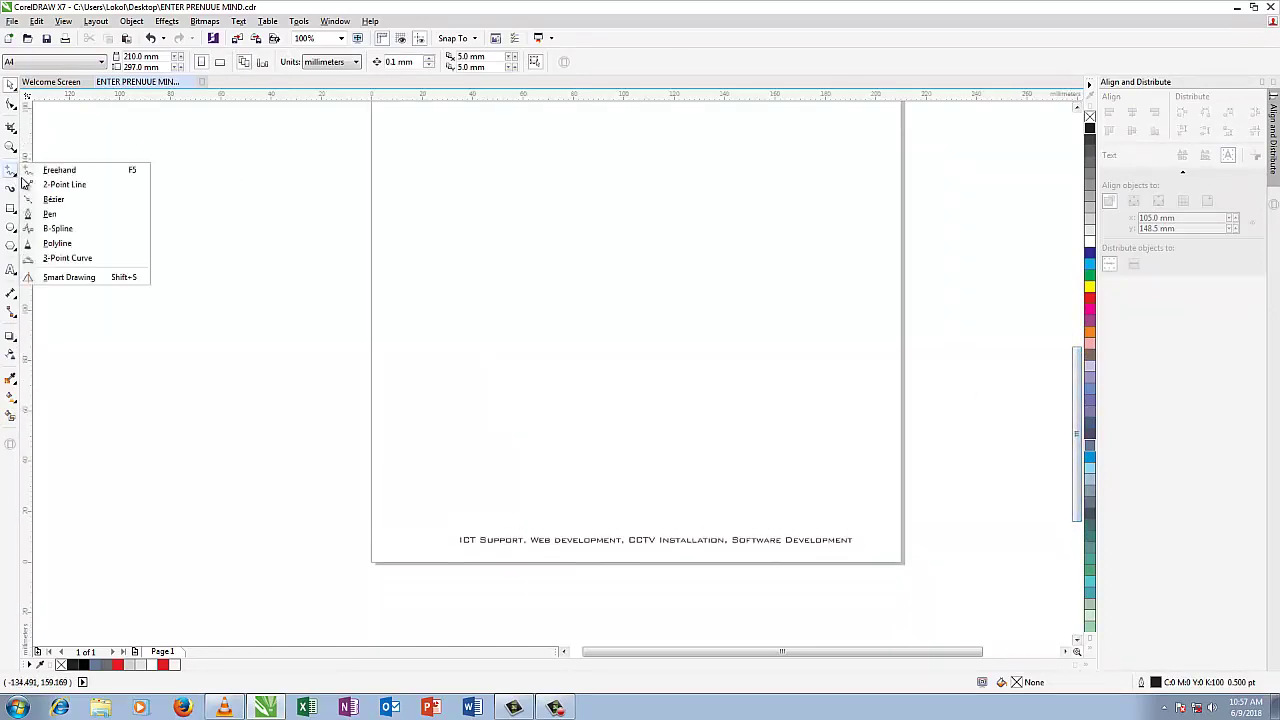
left_click(60, 186)
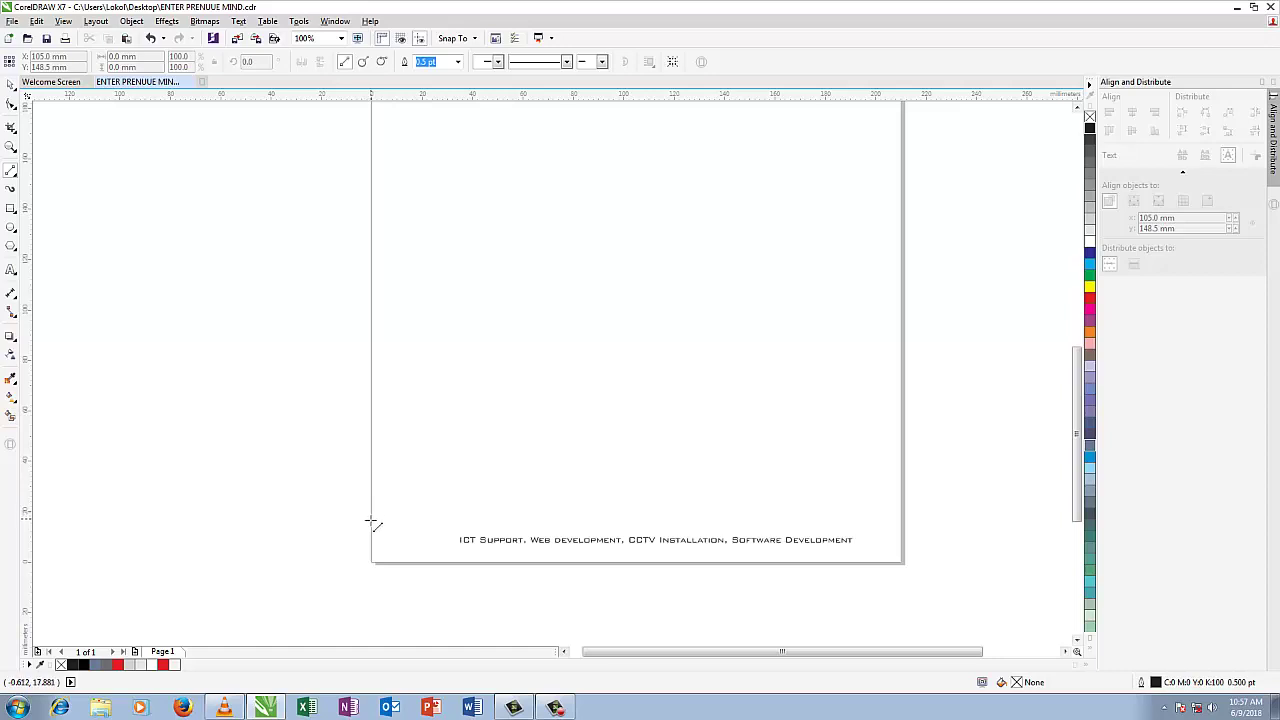
- Draw a horizontal line and place it just above the services text
left_click_drag(337, 487, 914, 523)
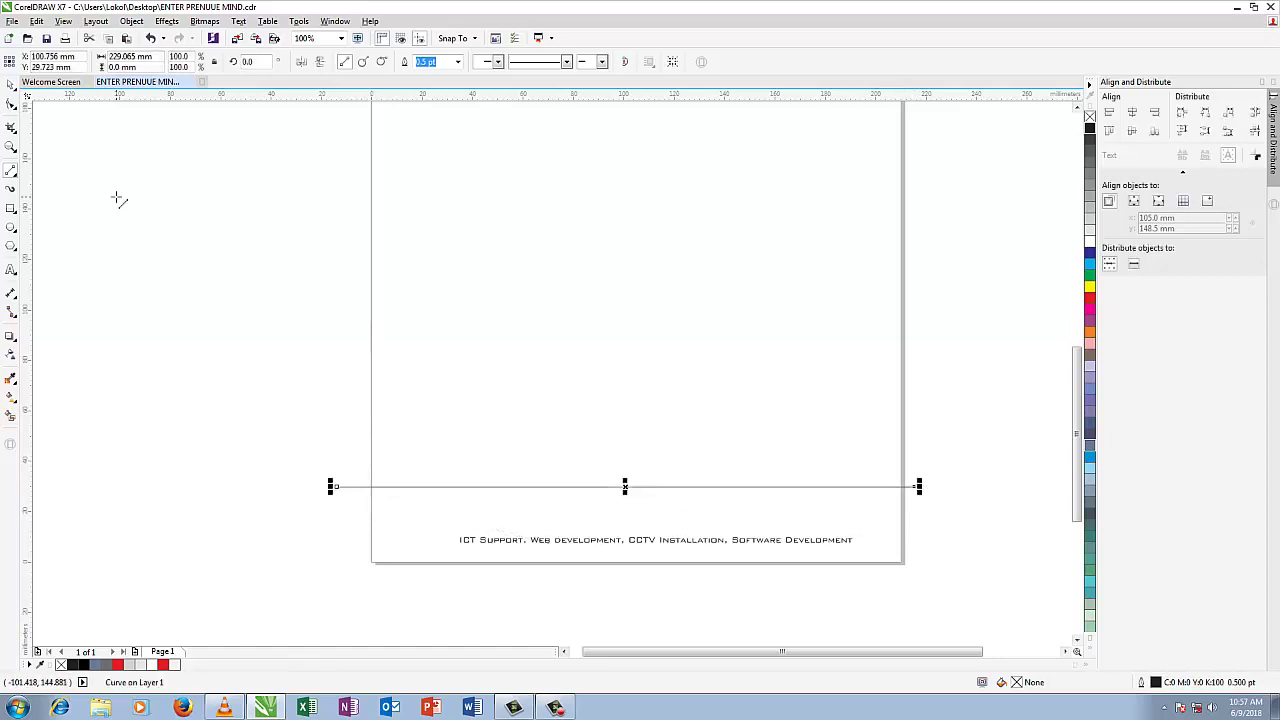
left_click(11, 84)
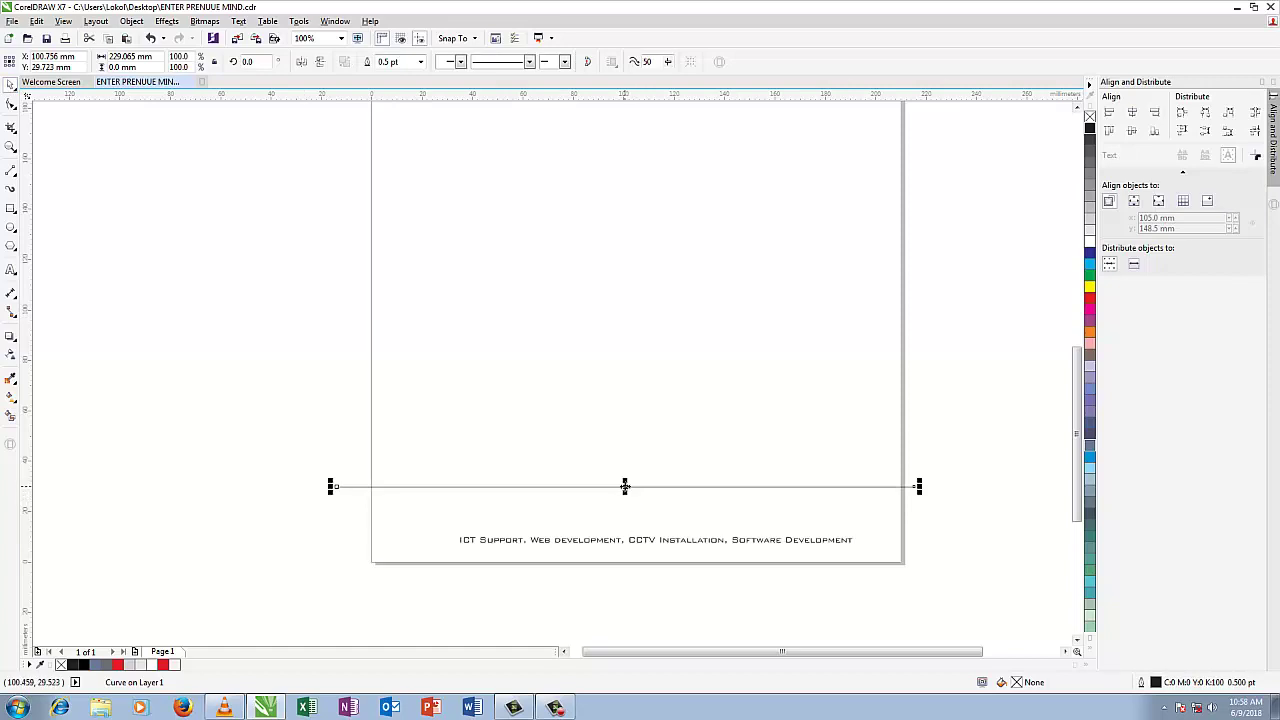
left_click_drag(625, 487, 635, 530)
left_click(610, 298)
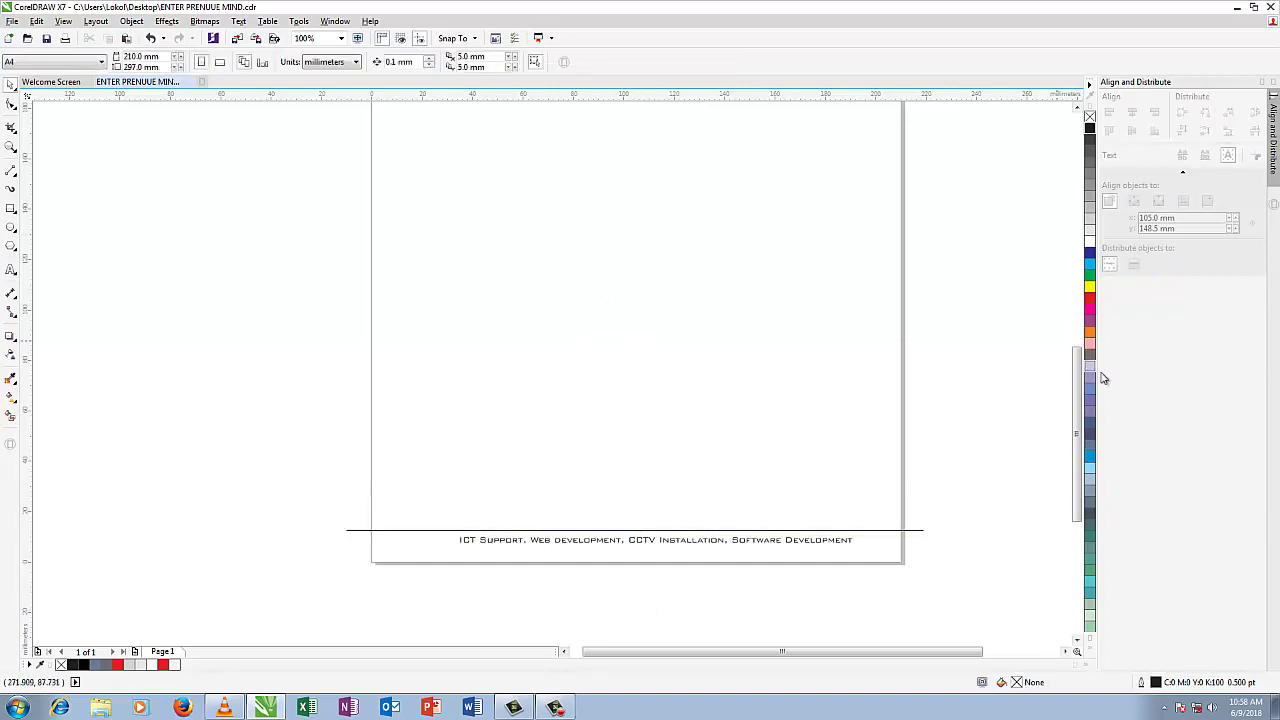
left_click_drag(1077, 365, 1077, 423)
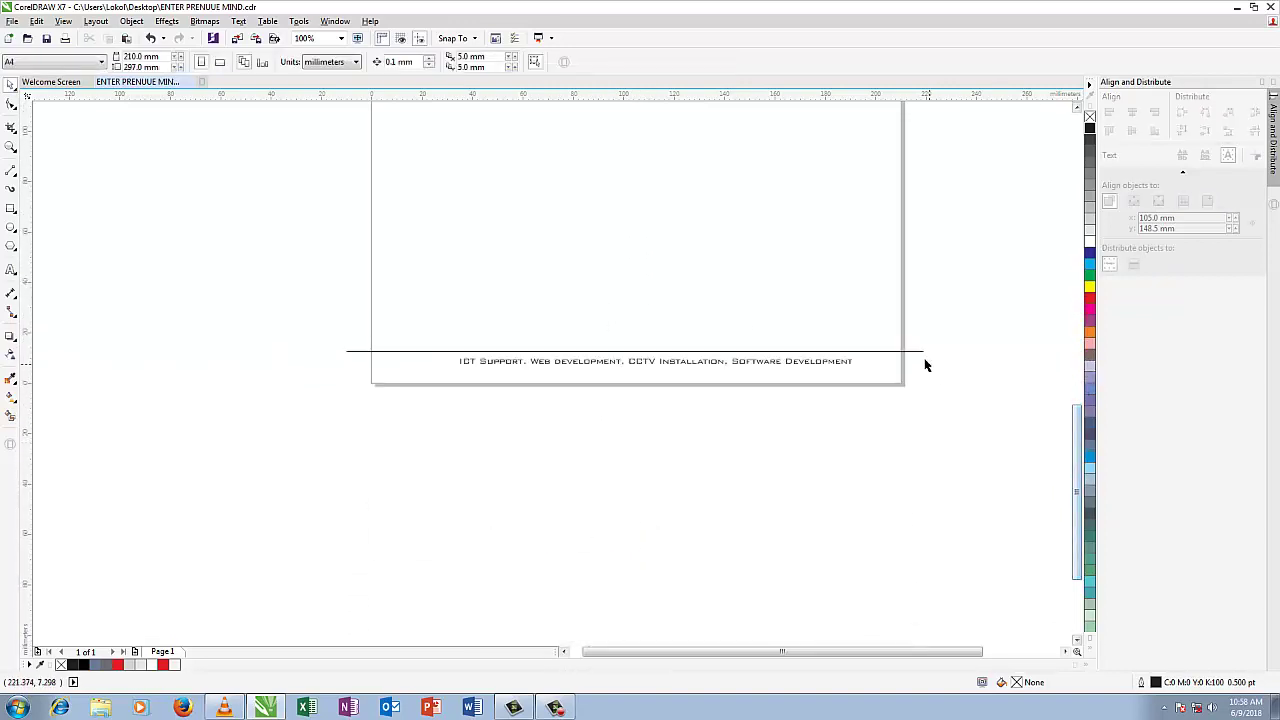
- Trim the line's ends to the page edges (about 211 mm) and nudge it down slightly
left_click(920, 351)
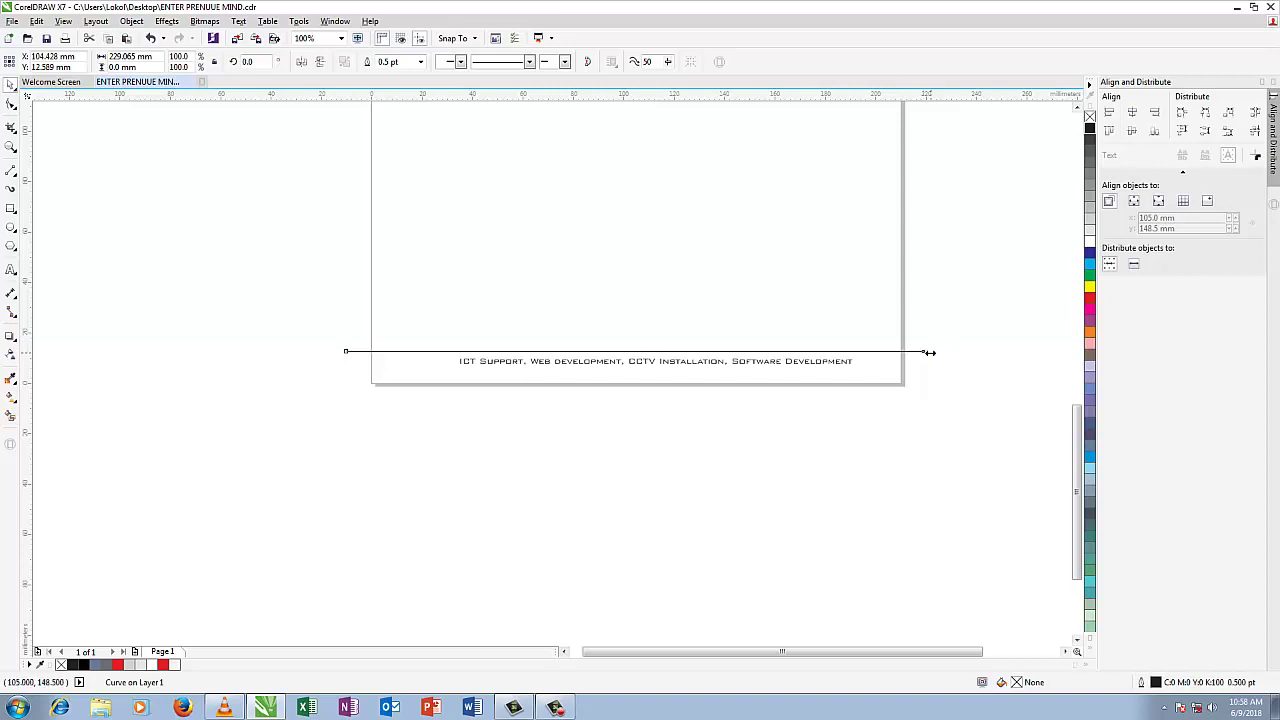
left_click_drag(929, 351, 909, 352)
left_click(917, 409)
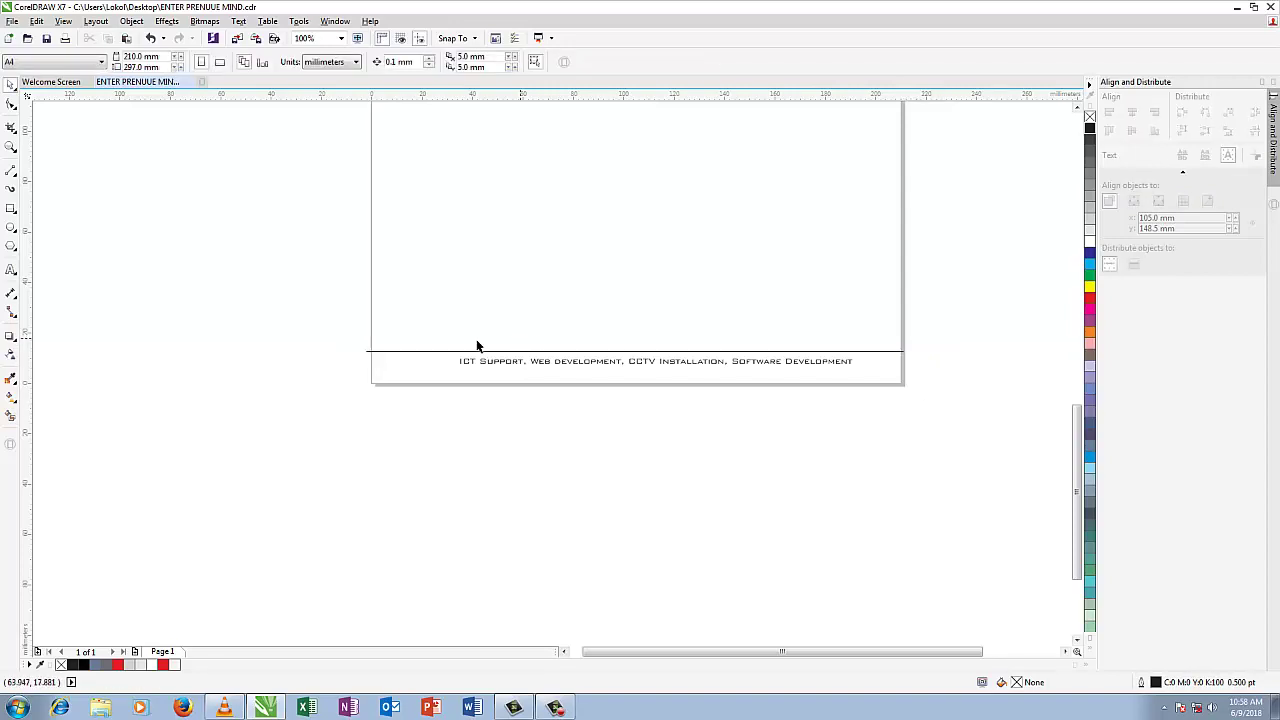
left_click(374, 352)
scroll(365, 350, "up", 2)
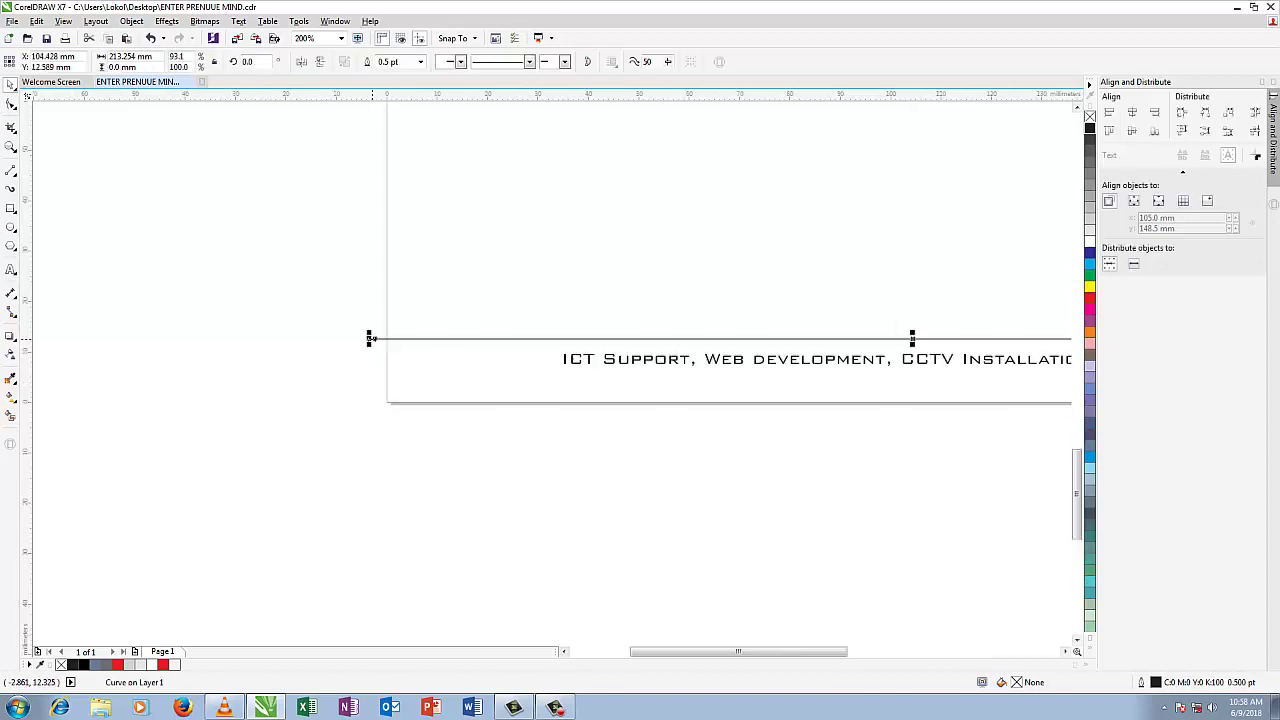
left_click_drag(369, 337, 374, 339)
left_click(369, 371)
scroll(608, 468, "down", 2)
left_click_drag(770, 651, 784, 651)
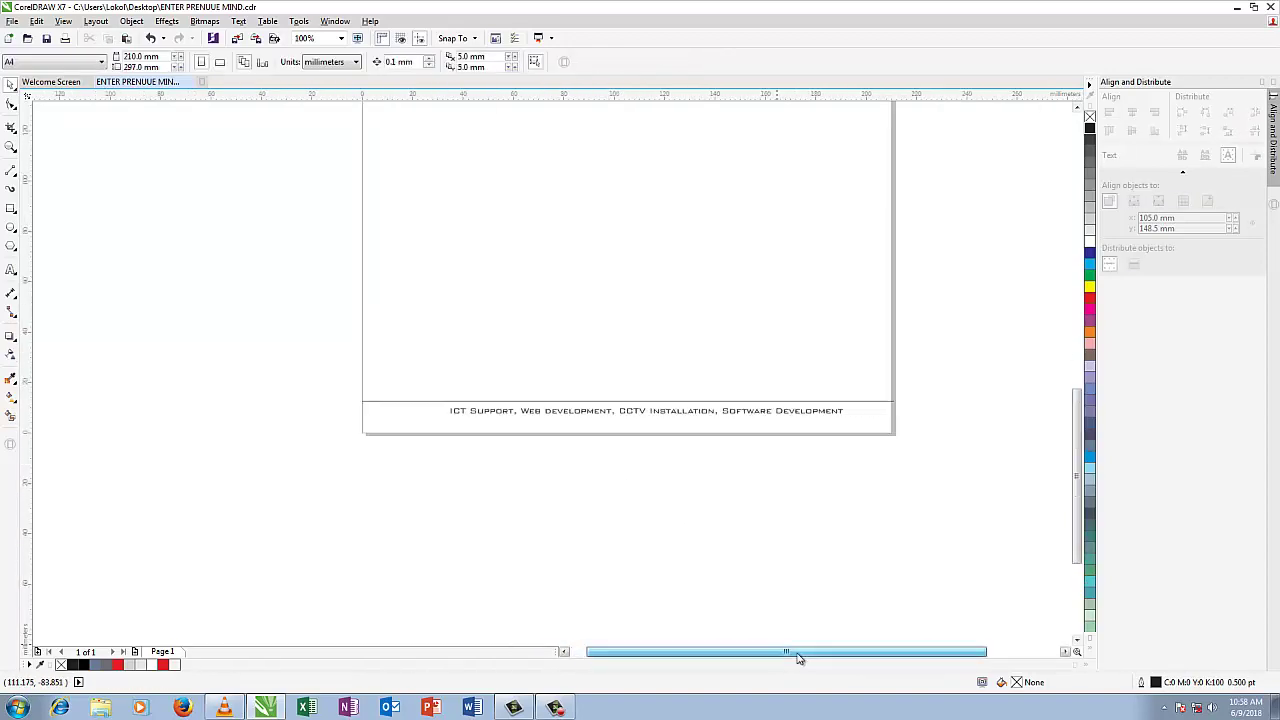
left_click(620, 401)
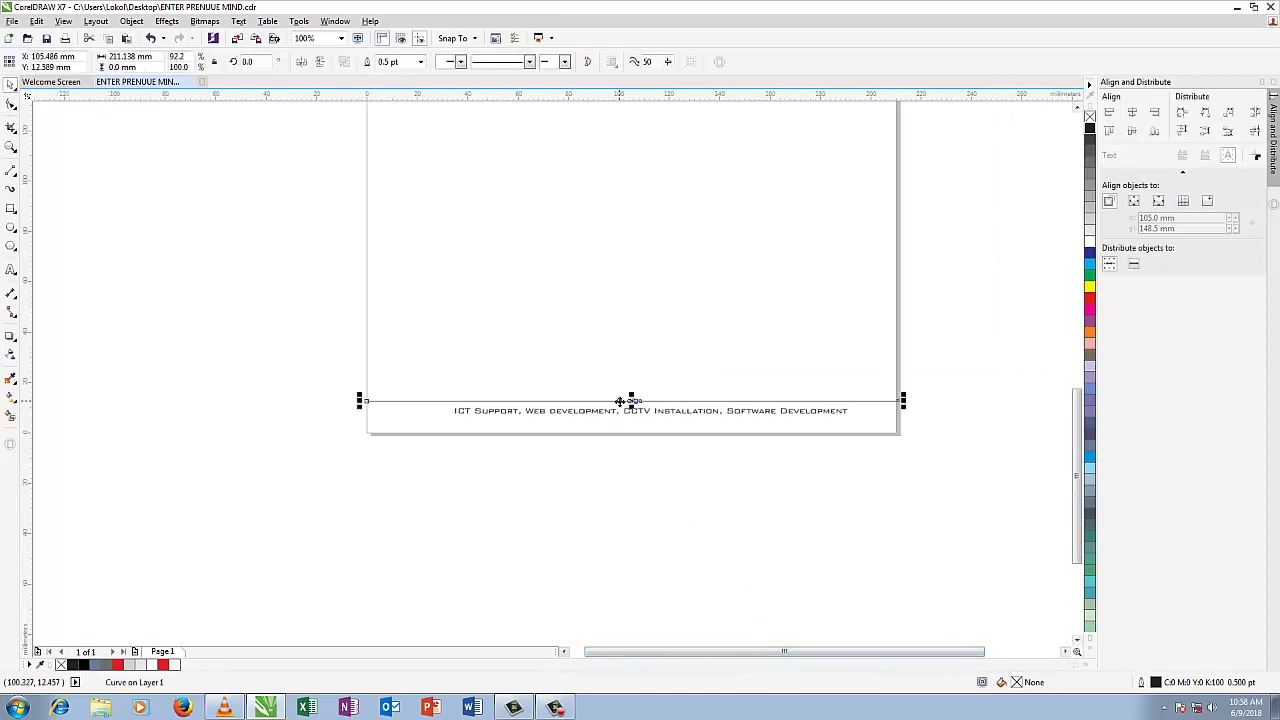
left_click_drag(620, 401, 620, 403)
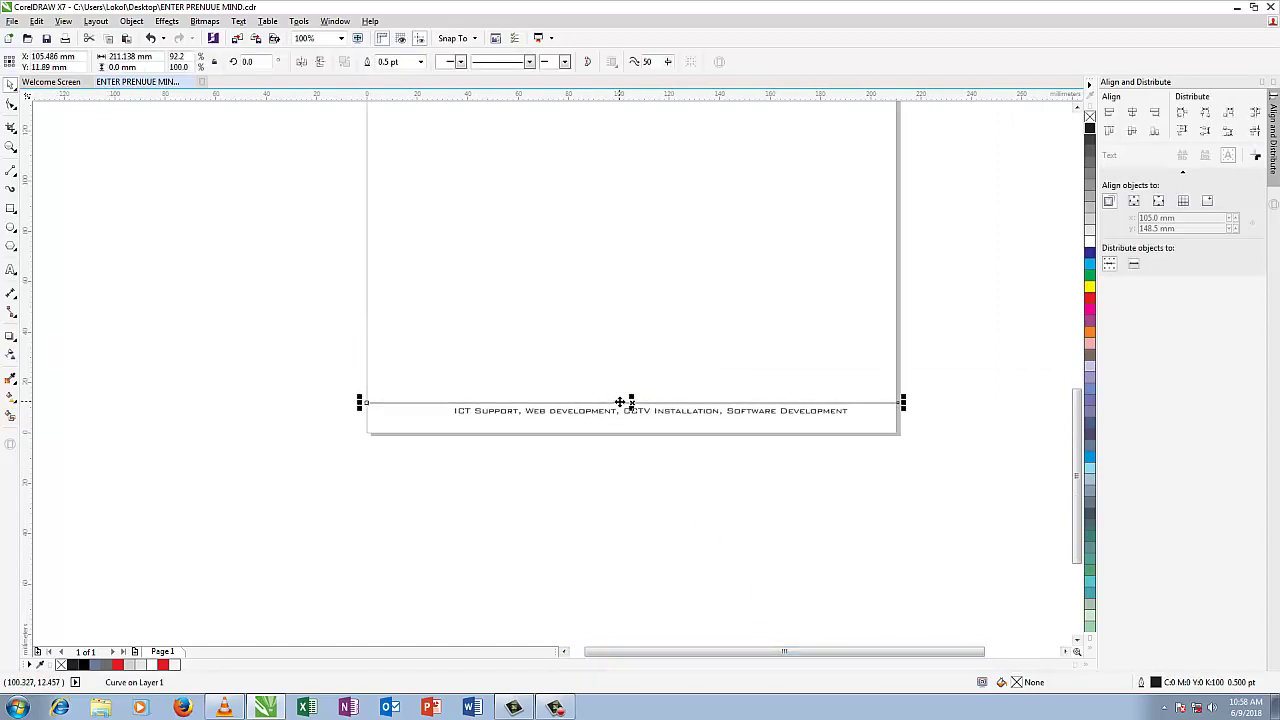
- Change the services footer text font to Candara
left_click(637, 480)
left_click(640, 413)
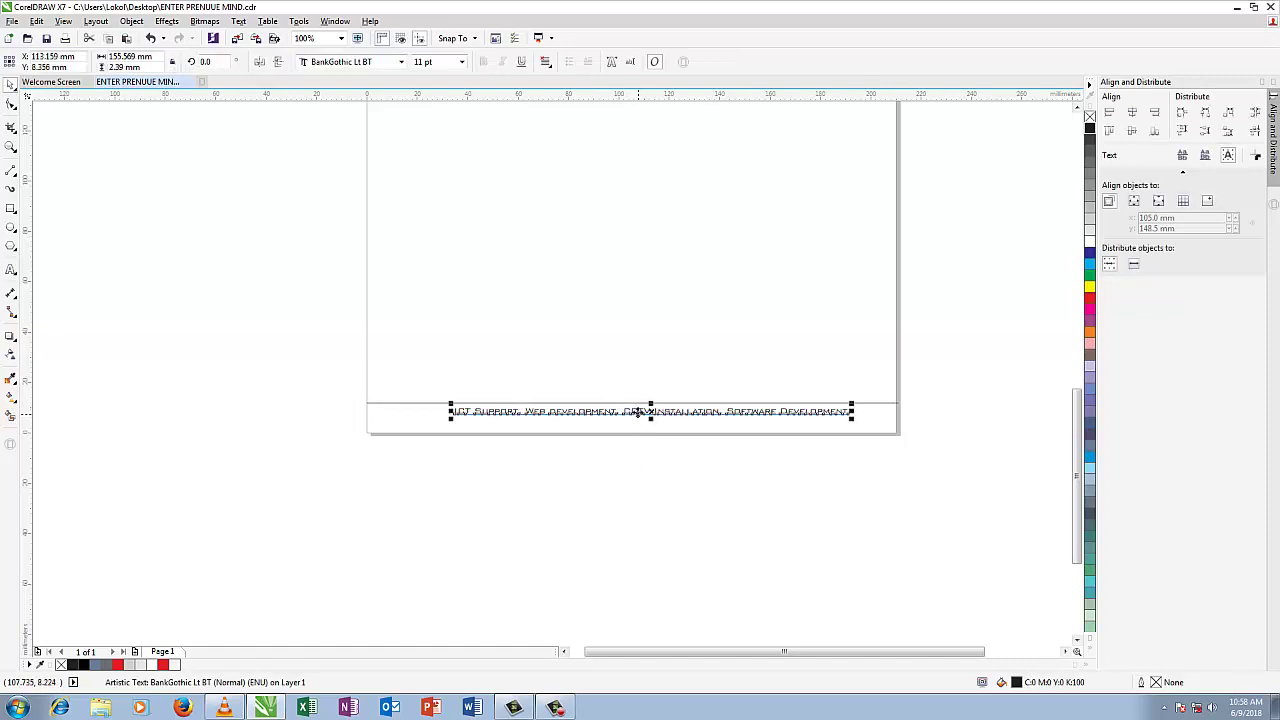
left_click(564, 652)
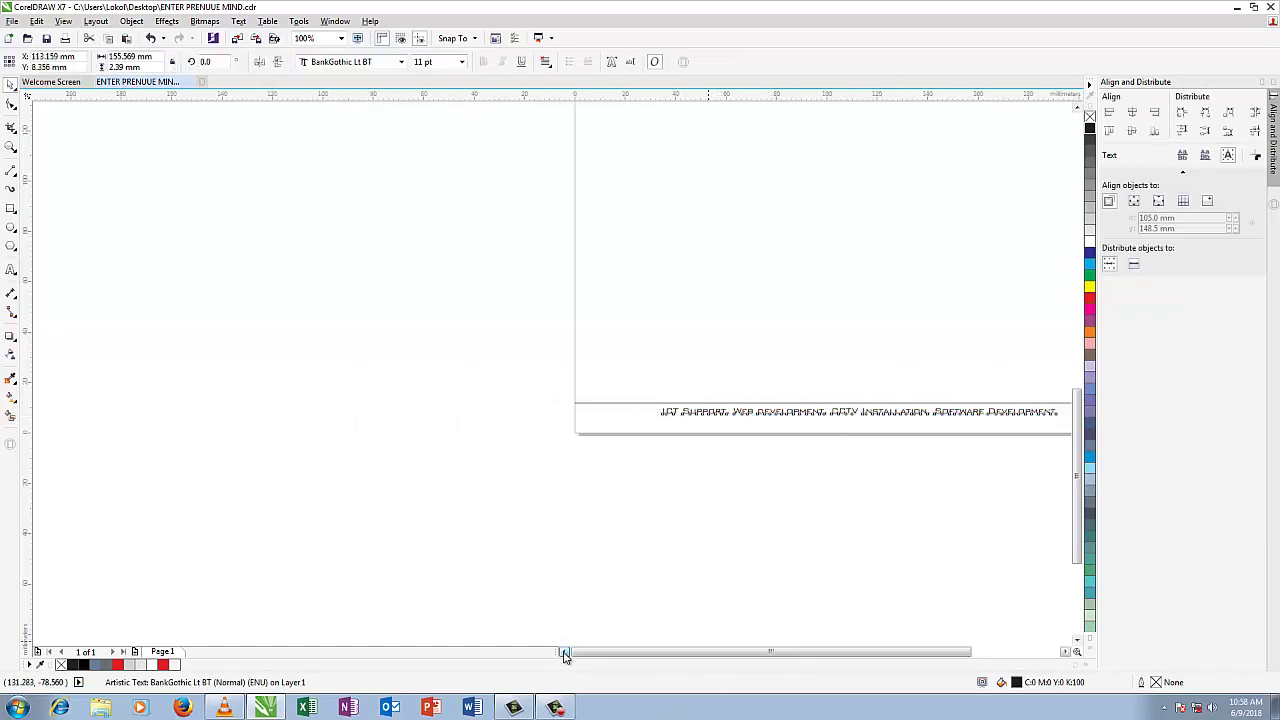
left_click(401, 62)
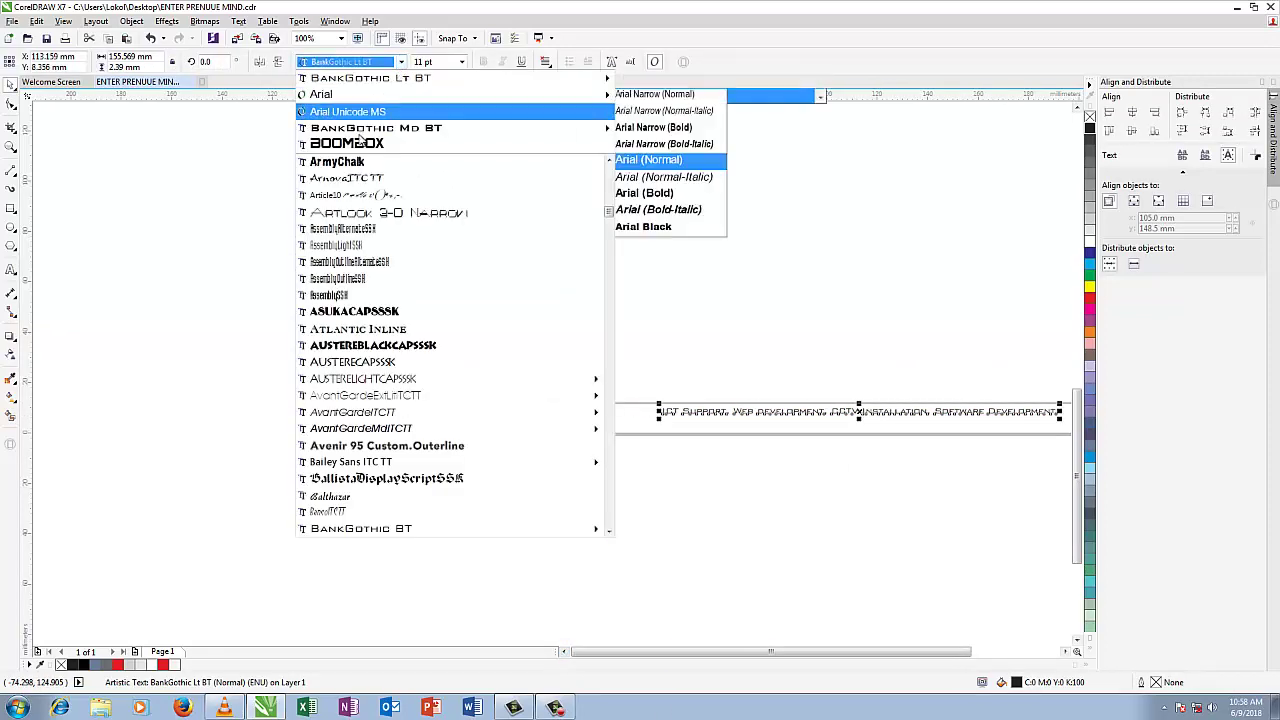
scroll(354, 280, "down", 3)
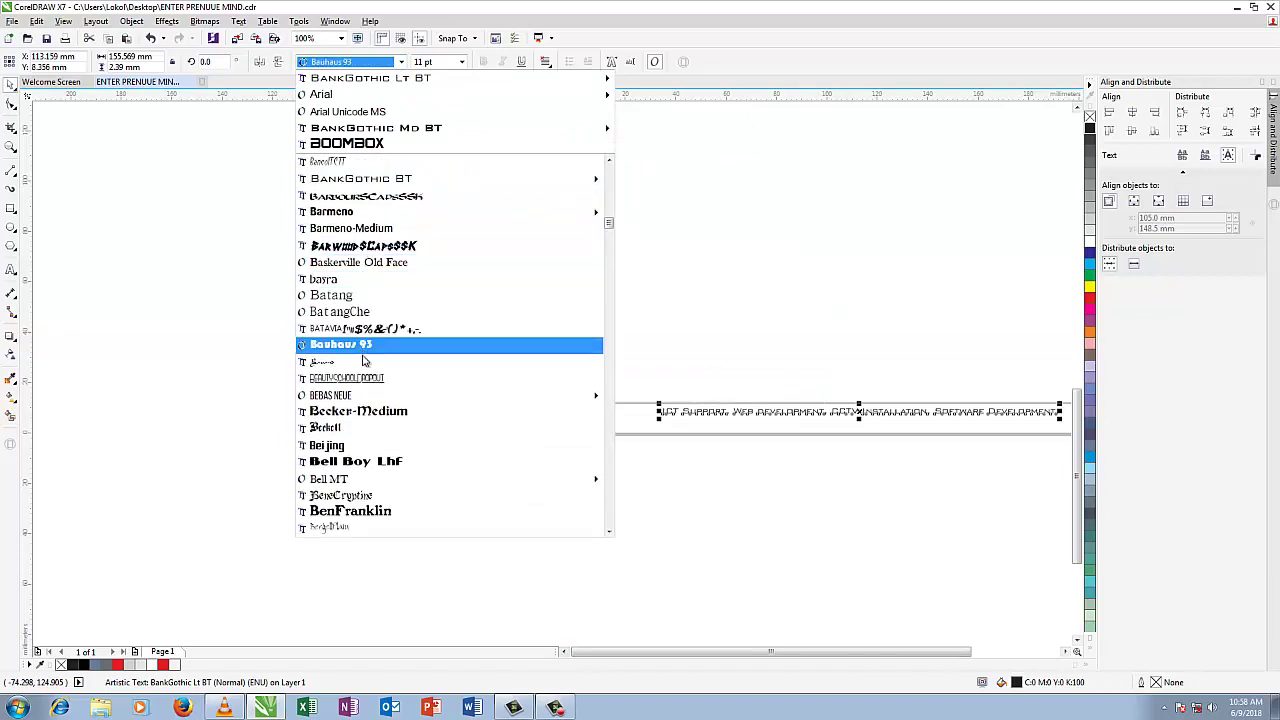
scroll(375, 340, "down", 1)
scroll(385, 337, "down", 3)
scroll(395, 335, "down", 3)
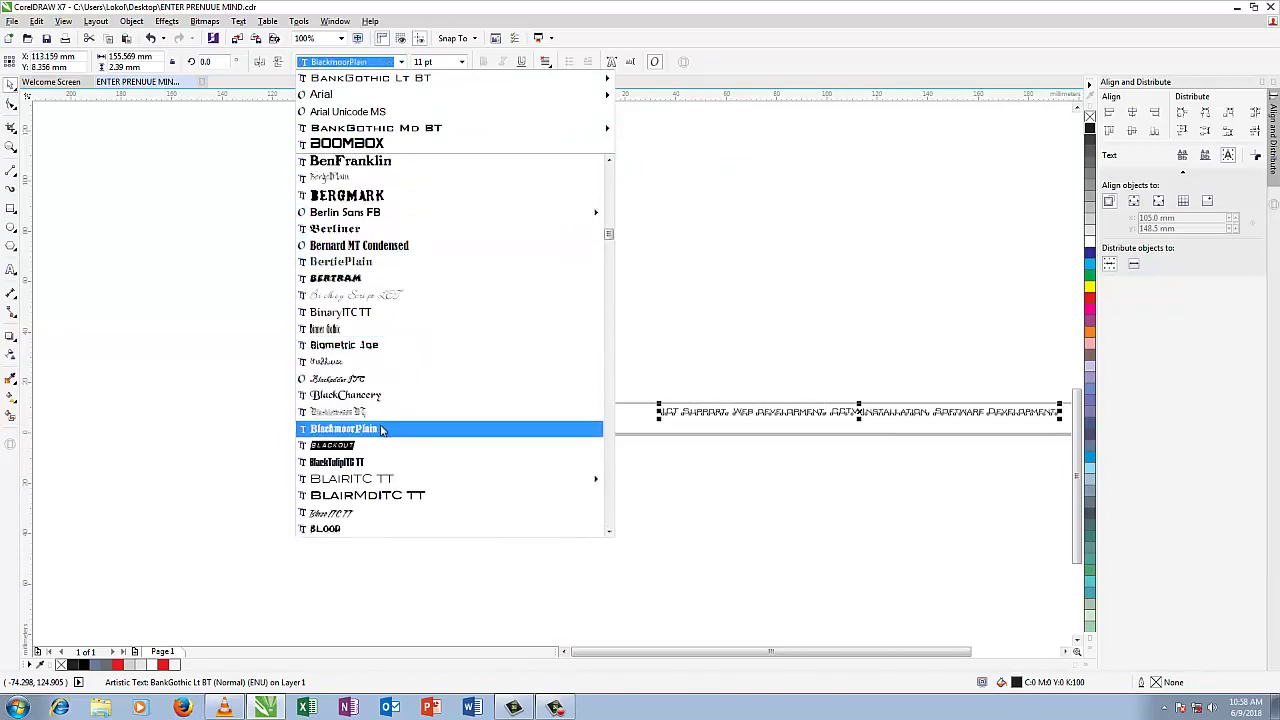
scroll(390, 332, "down", 3)
scroll(395, 340, "down", 3)
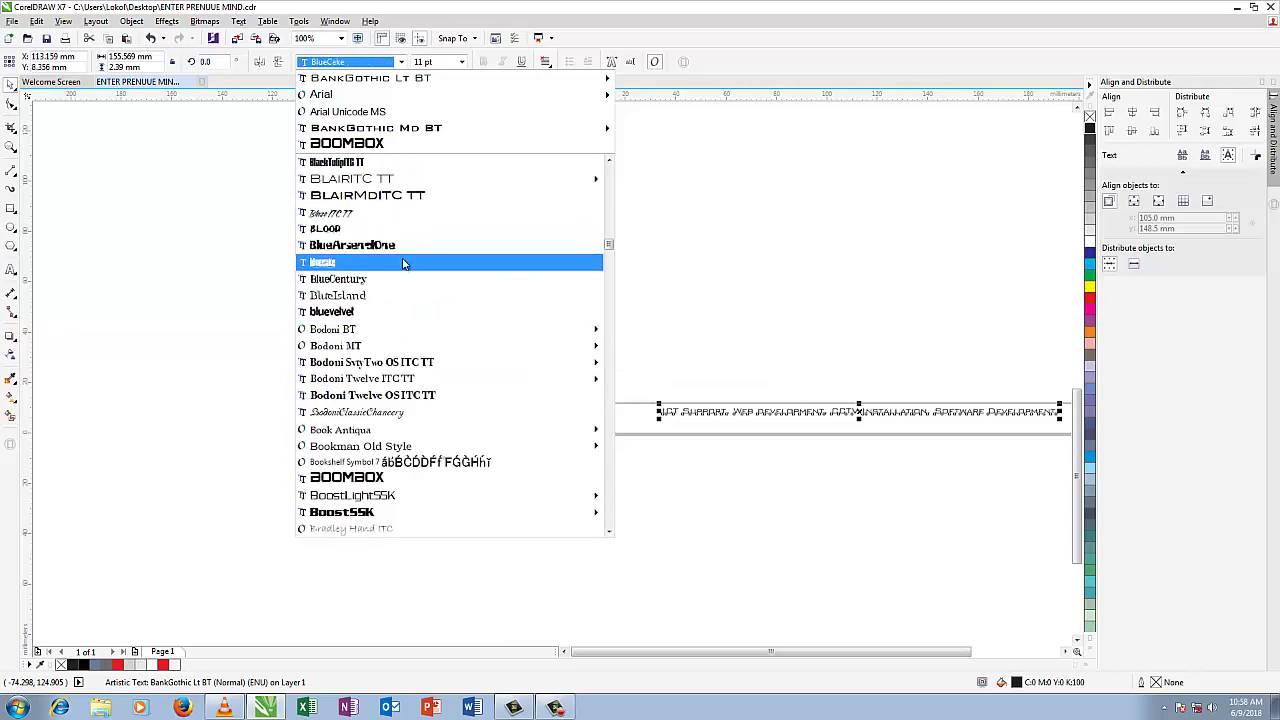
scroll(400, 300, "down", 3)
scroll(409, 395, "down", 4)
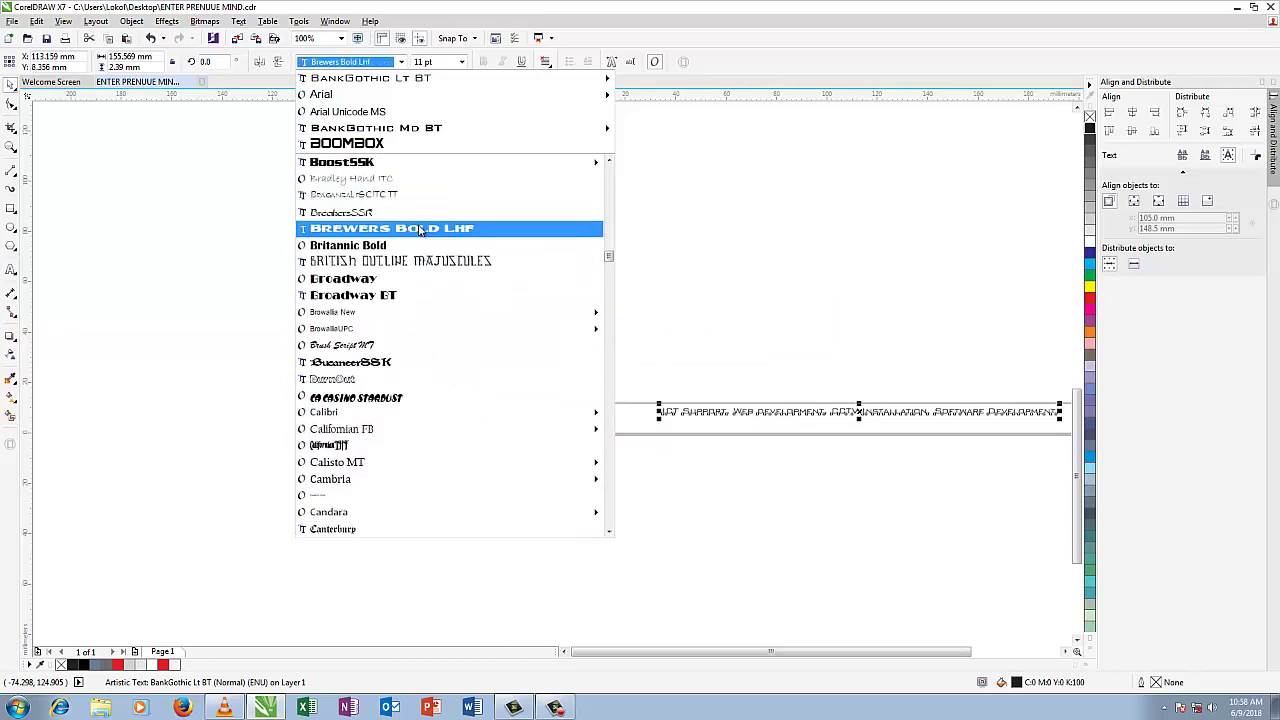
scroll(415, 444, "down", 3)
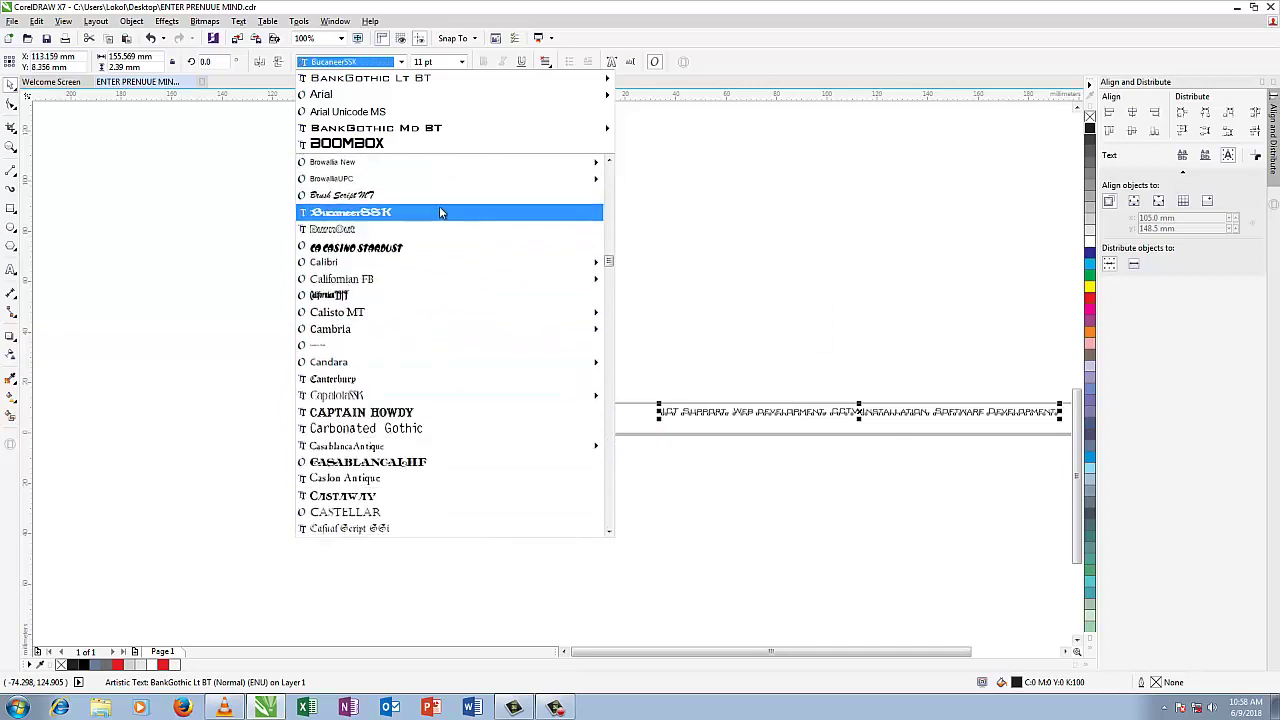
left_click(420, 367)
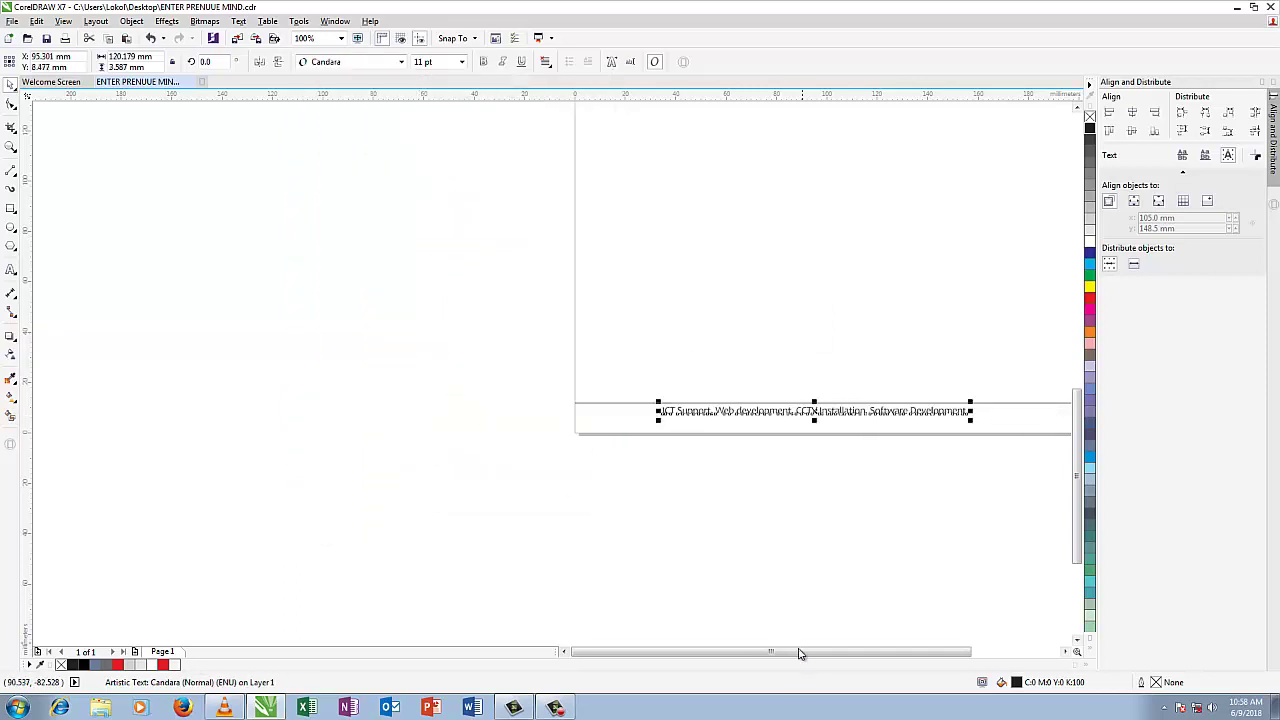
mouse_move(797, 651)
left_mouse_down()
mouse_move(863, 648)
mouse_move(842, 647)
left_mouse_up()
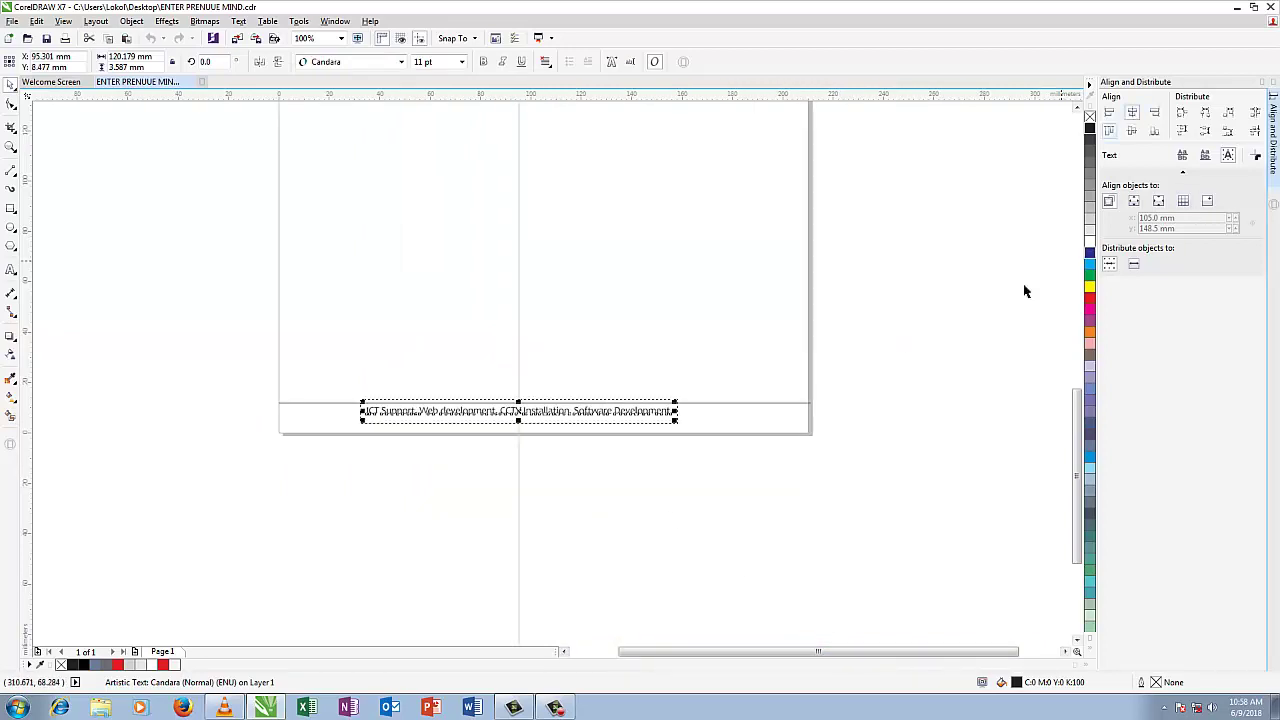
left_click(875, 423)
- Fill the footer text with rich black C75 M68 Y65 K90
left_click(581, 414)
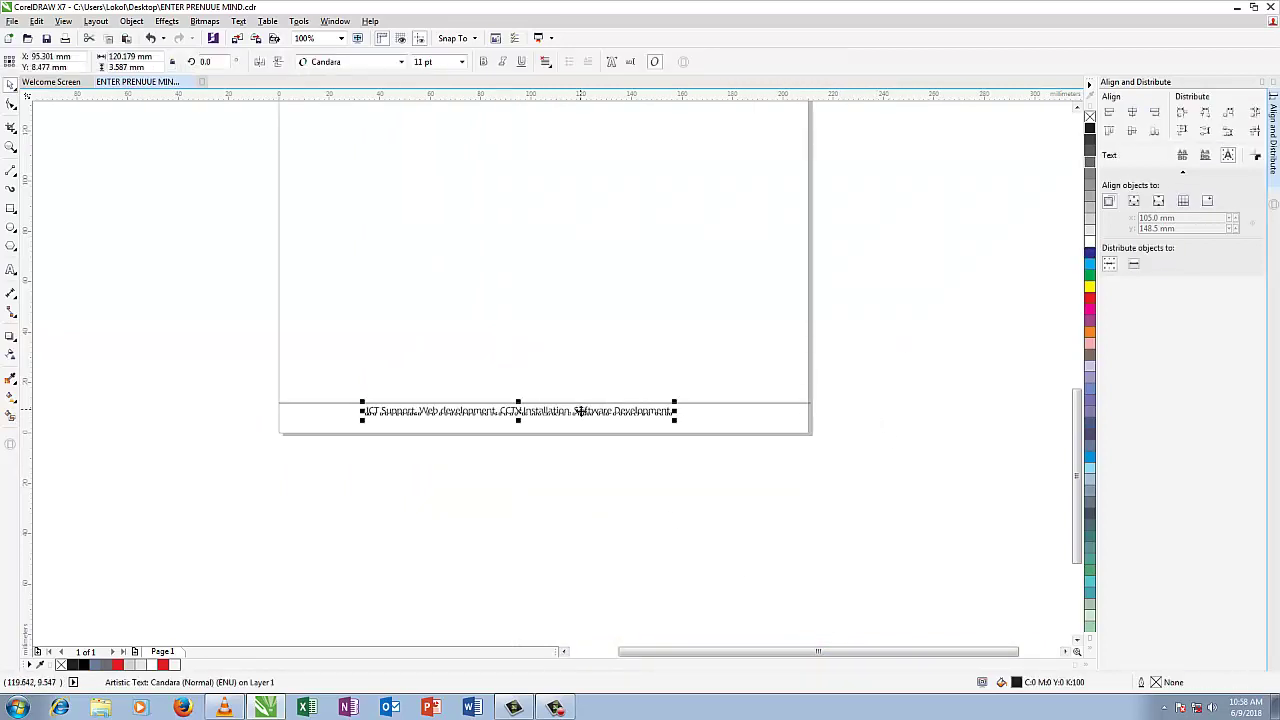
left_click(706, 463)
left_click_drag(580, 413, 581, 414)
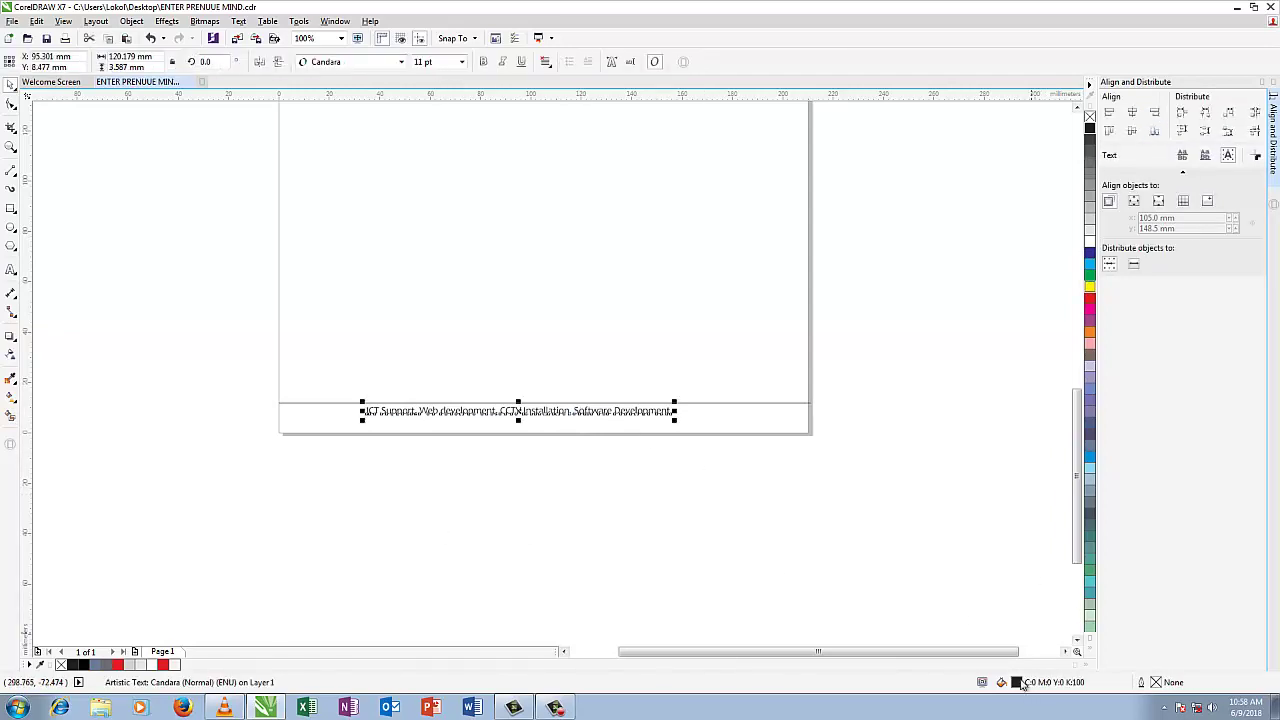
double_click(1017, 682)
left_click_drag(669, 389, 872, 462)
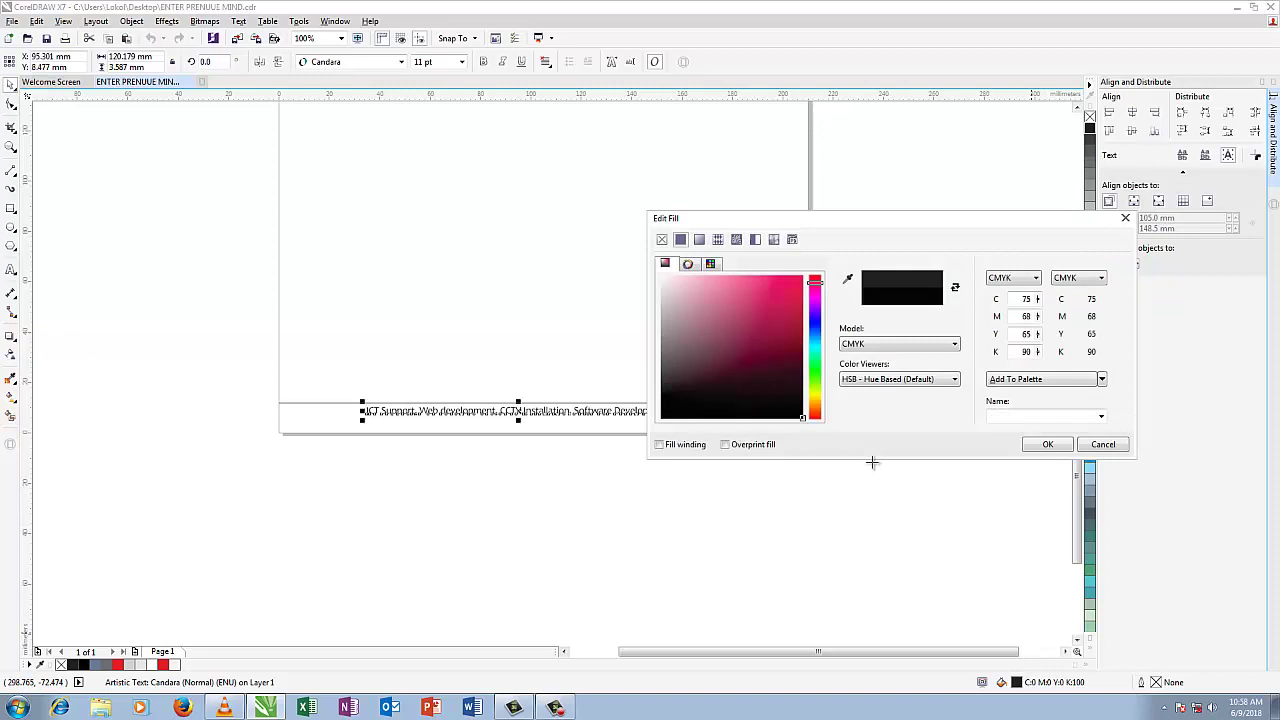
left_click(1047, 445)
left_click(848, 423)
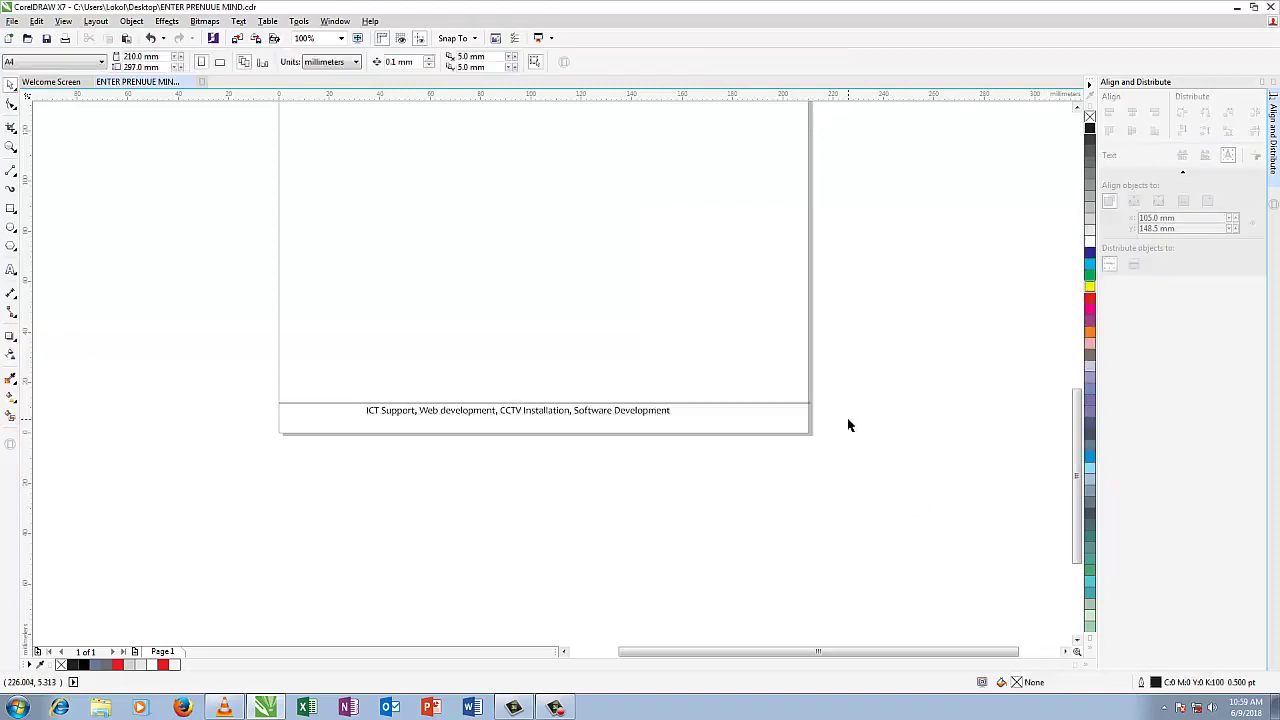
- Nudge the footer text right to recentre it at X 100 mm
left_click(540, 412)
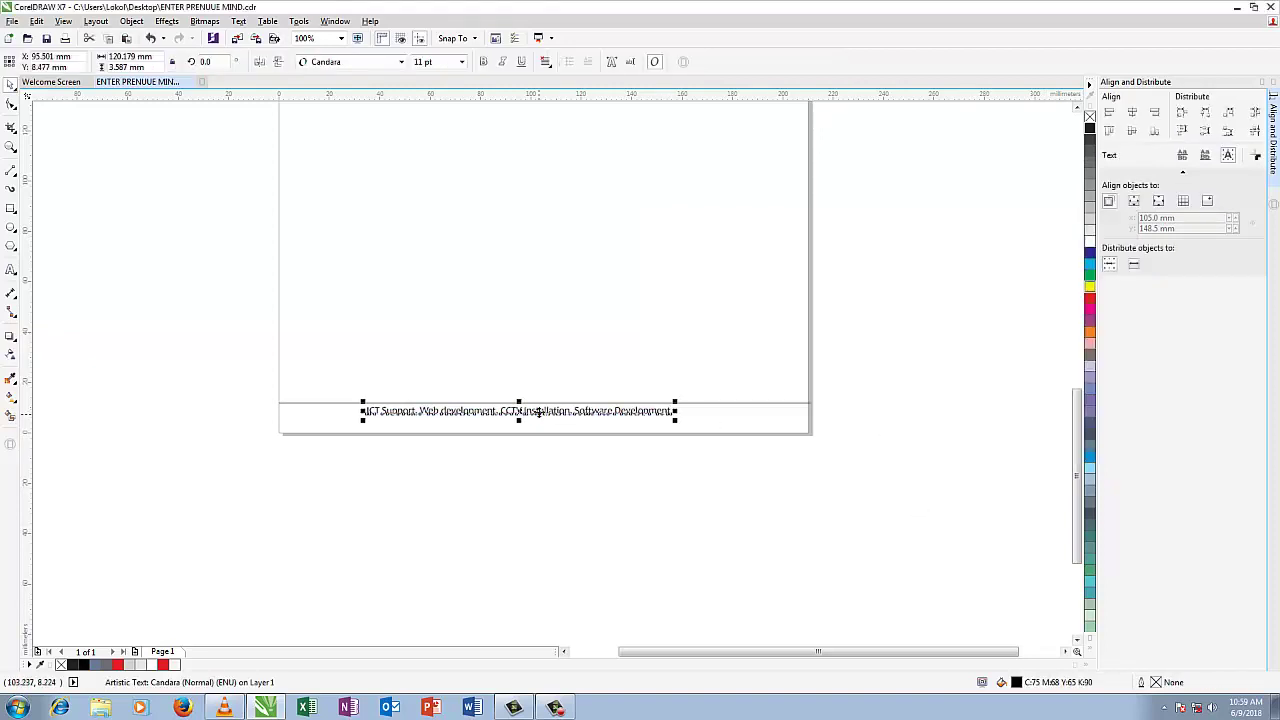
key("Right")
left_click_drag(540, 412, 546, 412)
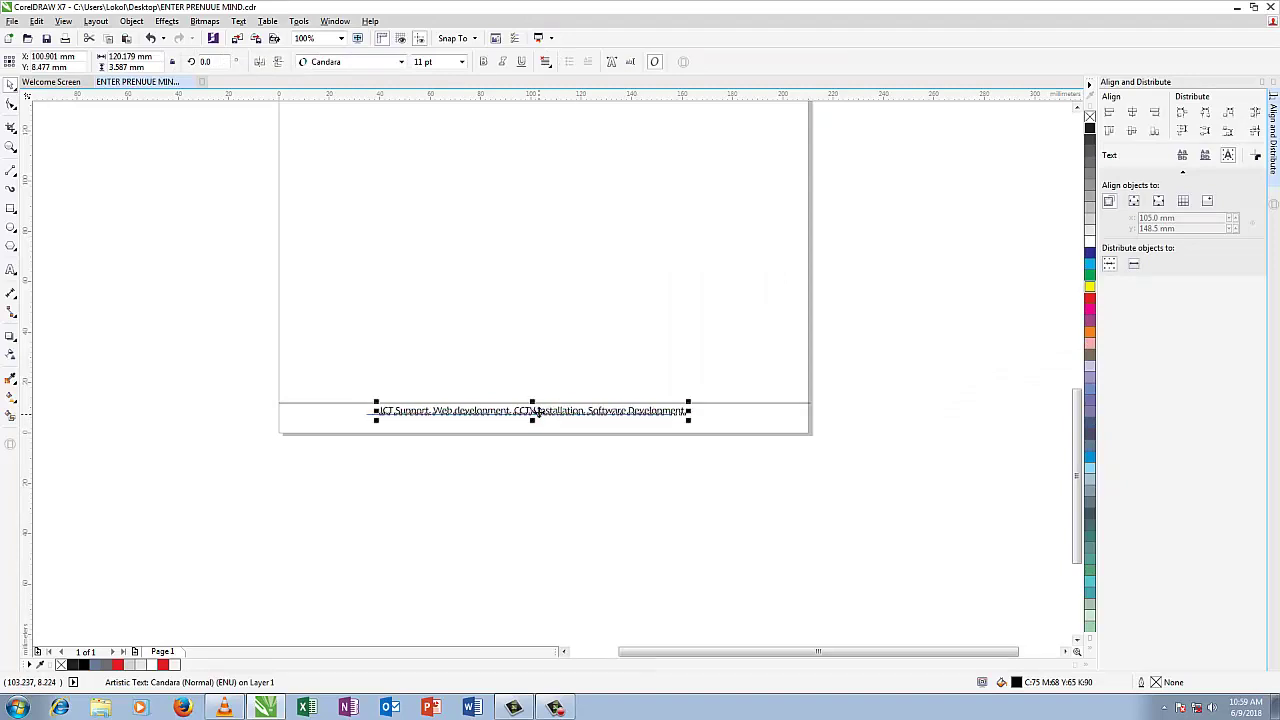
left_click_drag(1084, 465, 1078, 313)
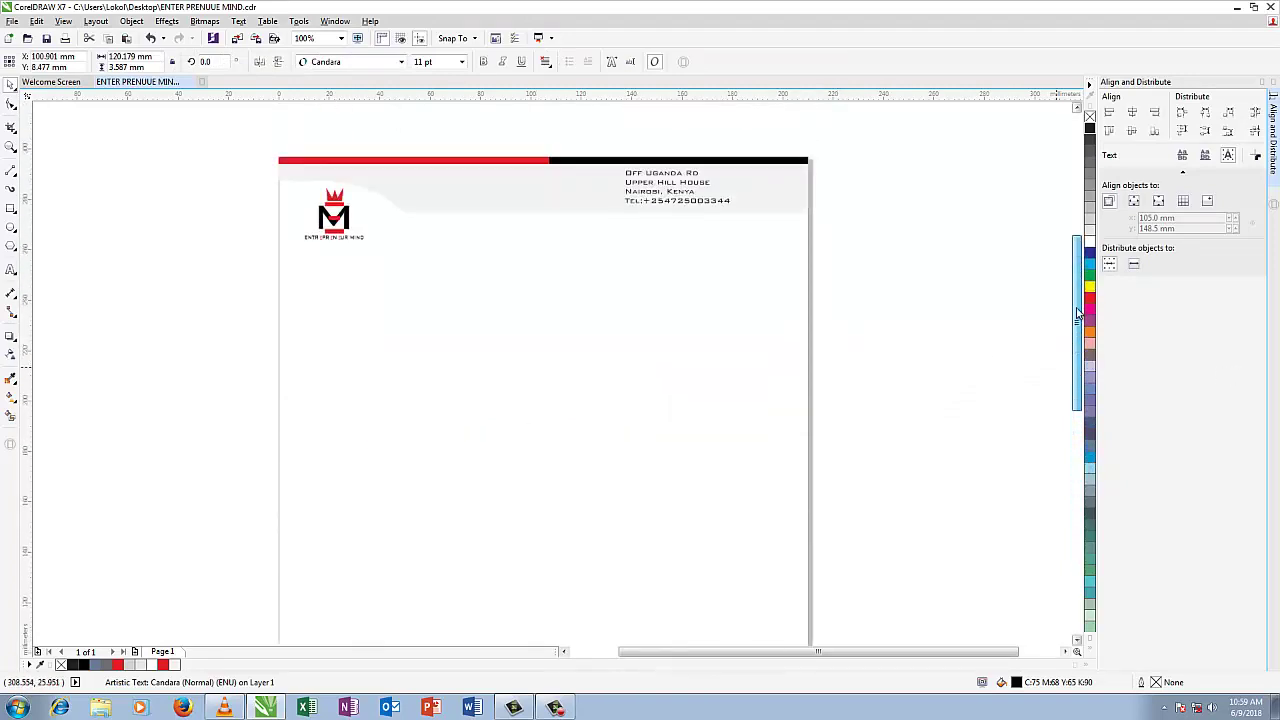
mouse_move(1078, 313)
left_mouse_down()
mouse_move(1086, 425)
mouse_move(1087, 318)
left_mouse_up()
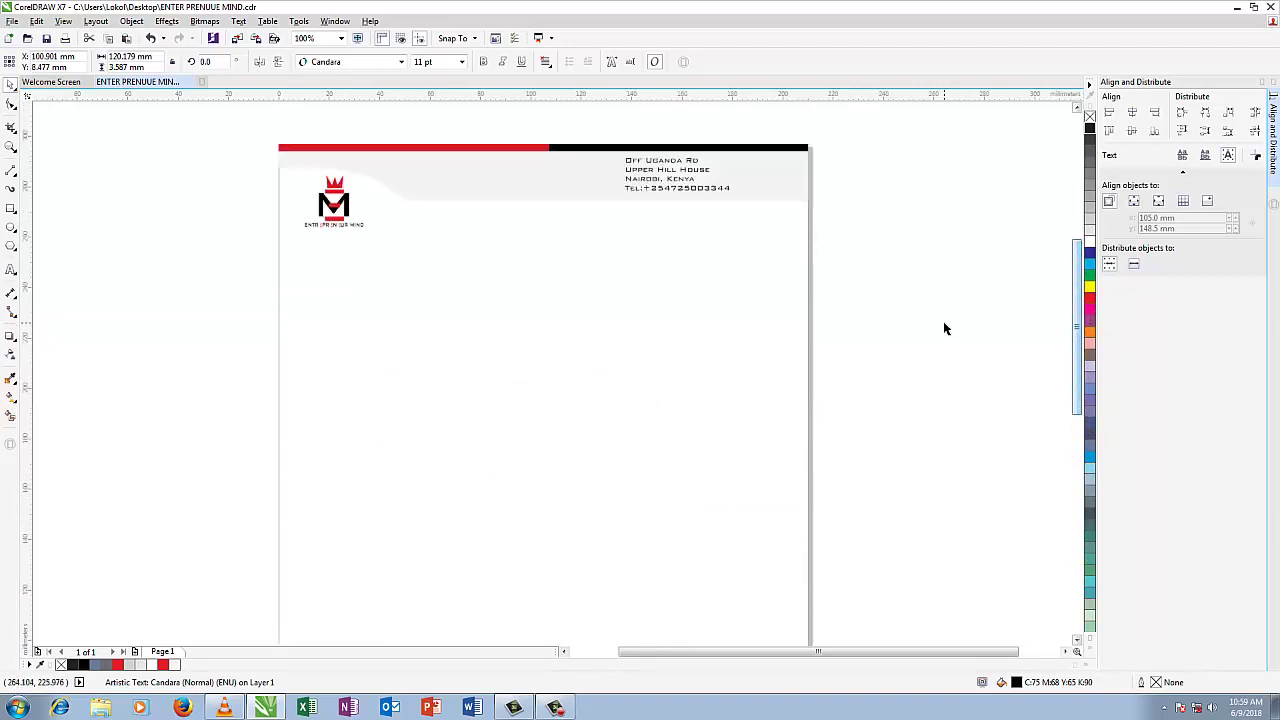
- Drop a copy of the crowned M header logo onto the middle of the page
scroll(1077, 307, "down", 1)
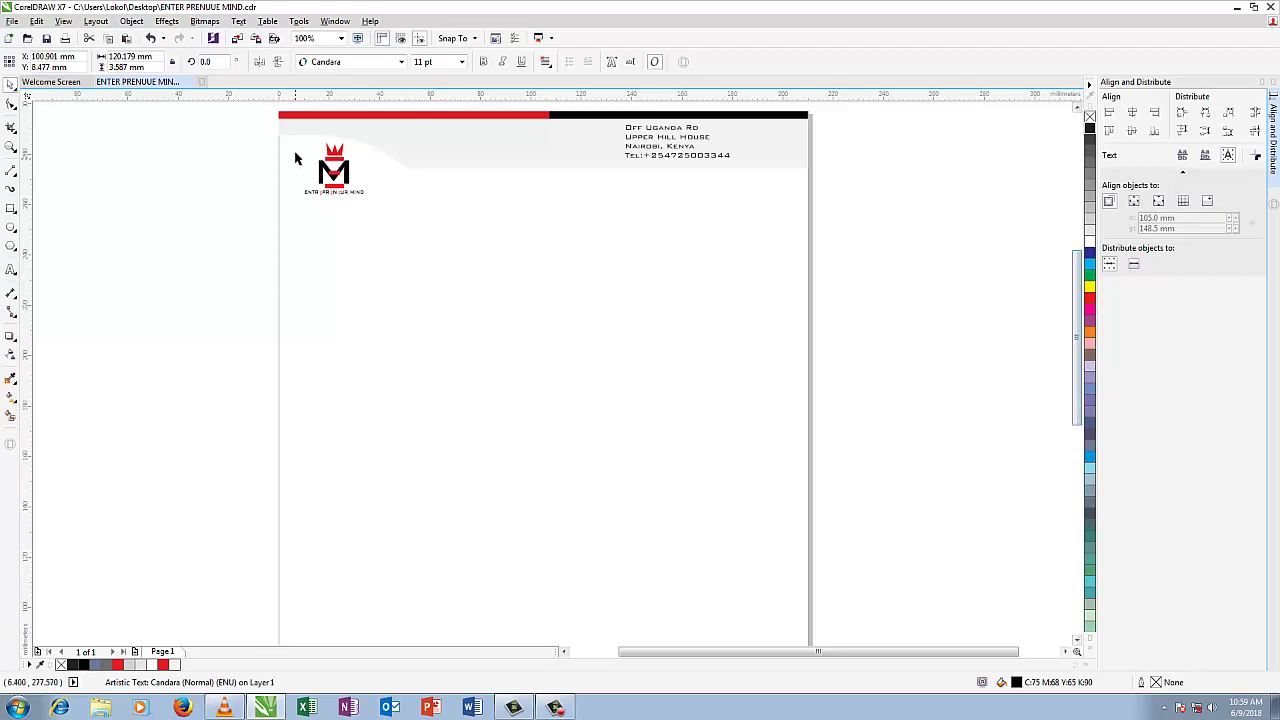
left_click(333, 165)
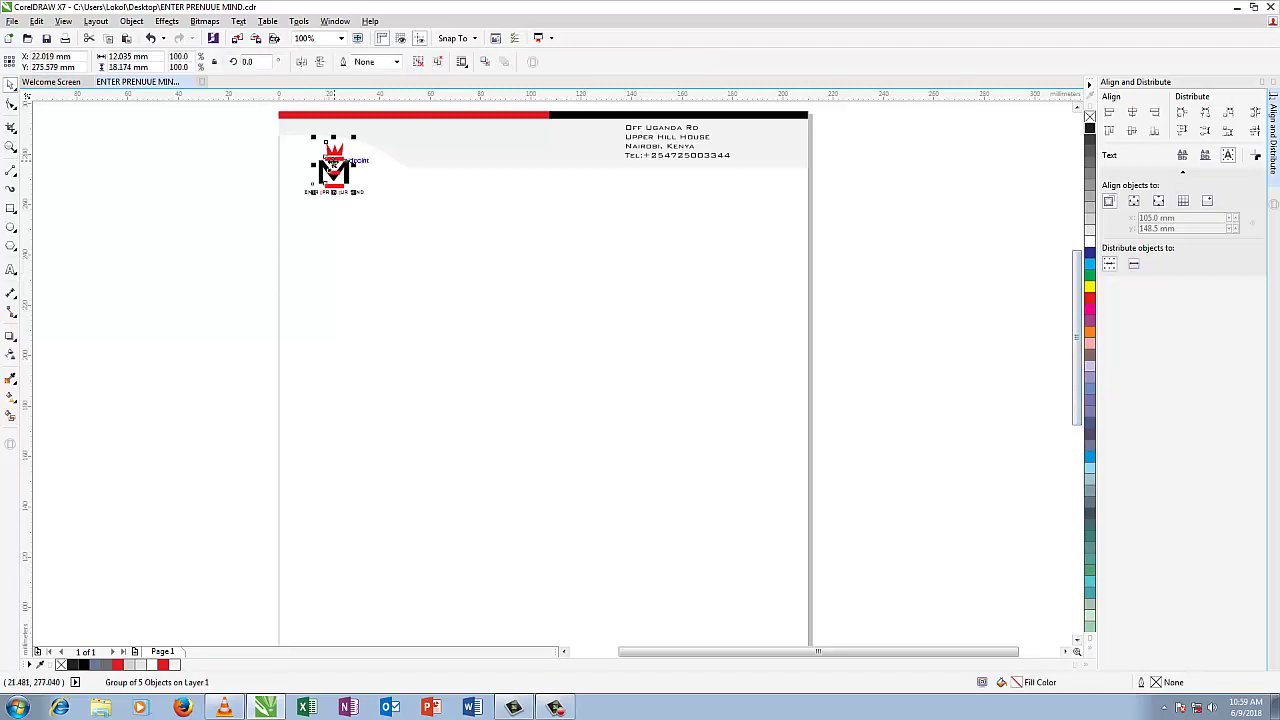
left_click_drag(333, 165, 527, 461)
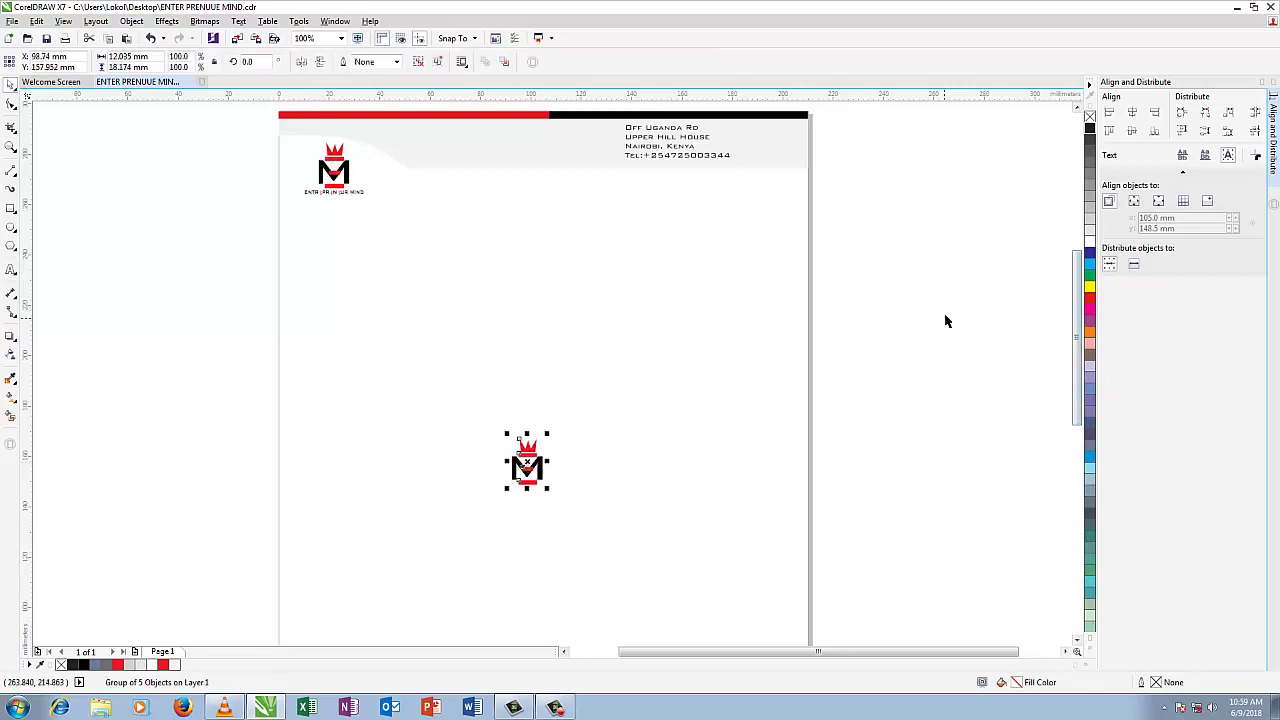
- Scale the logo copy up to about 106.8 × 161.3 mm and shift it slightly right
scroll(823, 314, "down", 8)
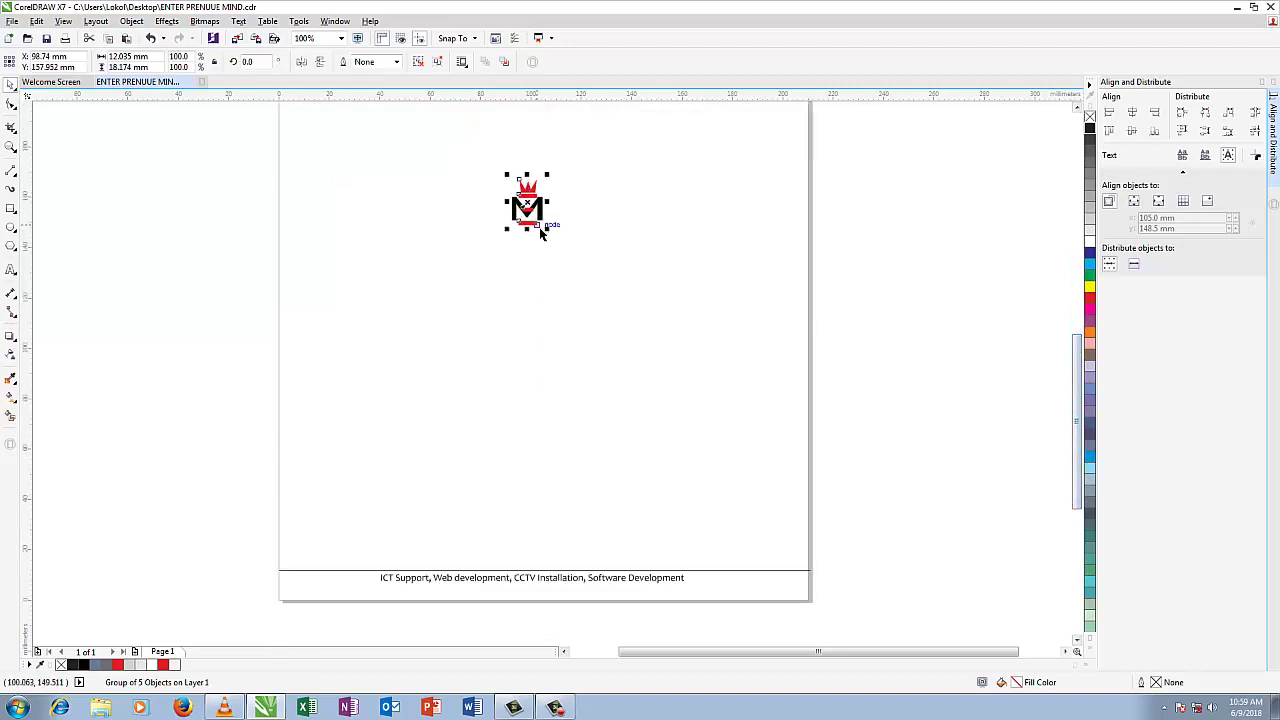
left_click_drag(558, 243, 703, 409)
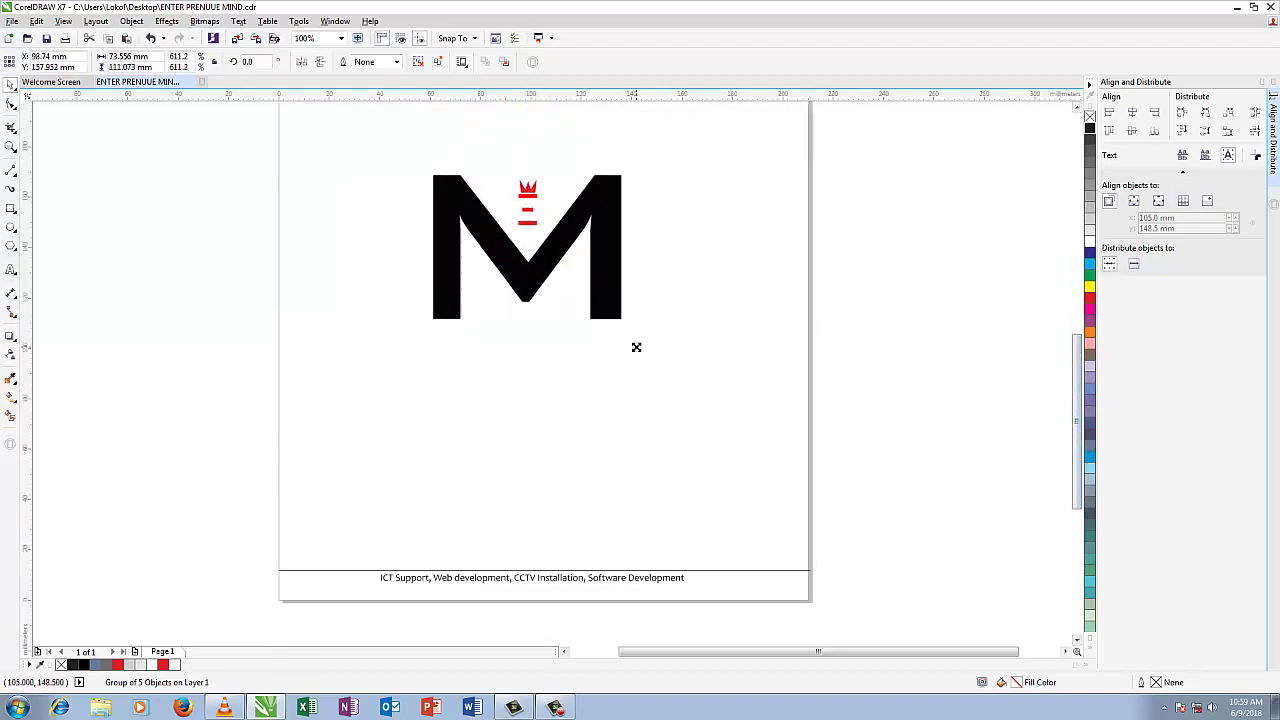
left_click_drag(538, 257, 559, 262)
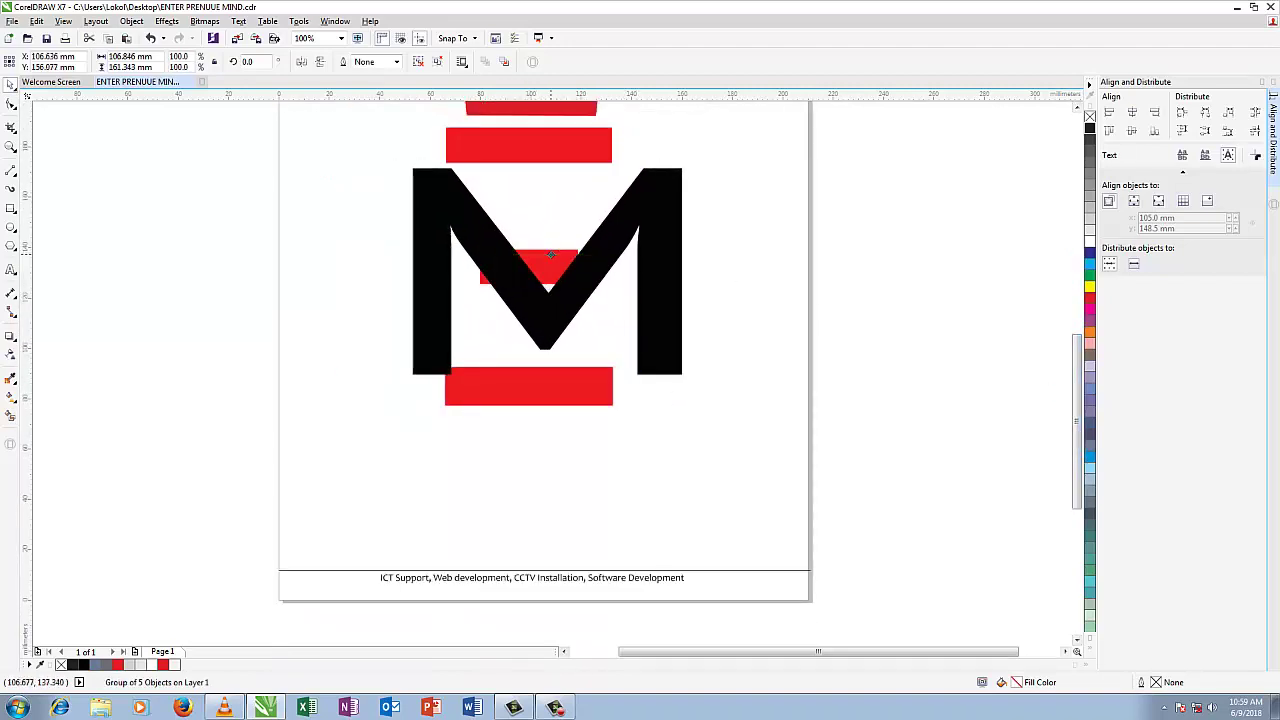
scroll(1076, 390, "up", 2)
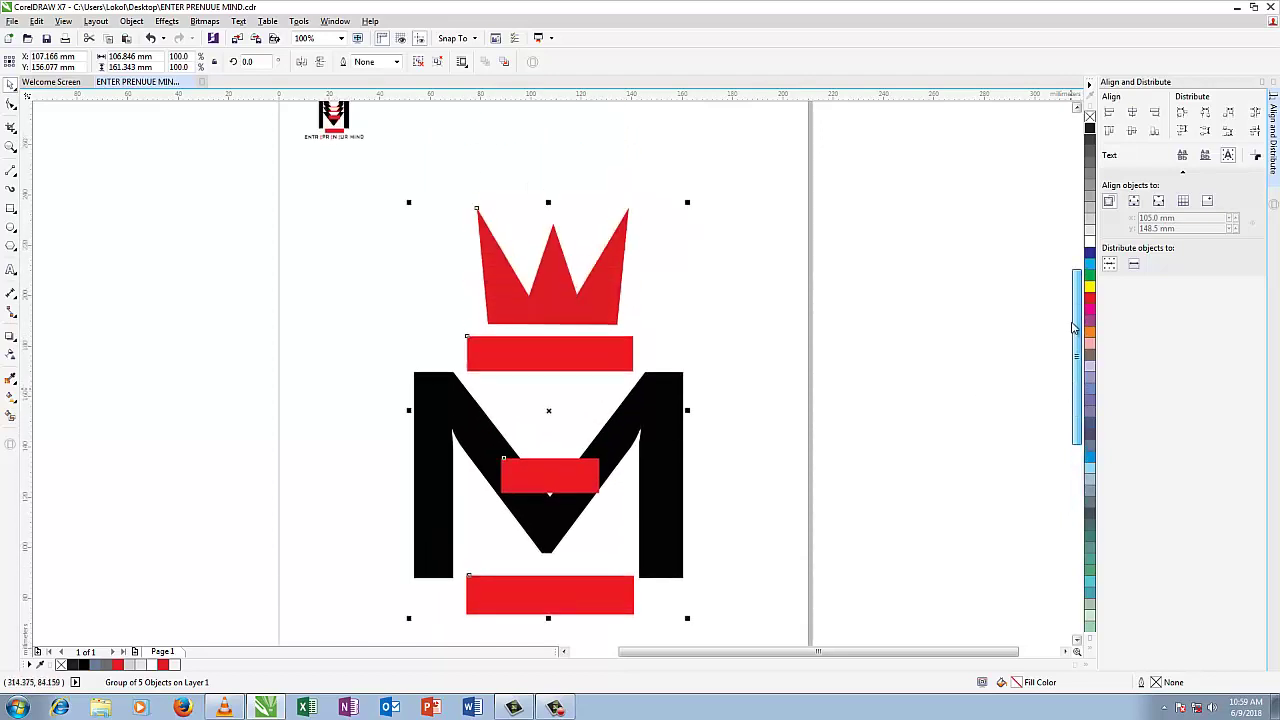
left_click_drag(1080, 390, 1080, 310)
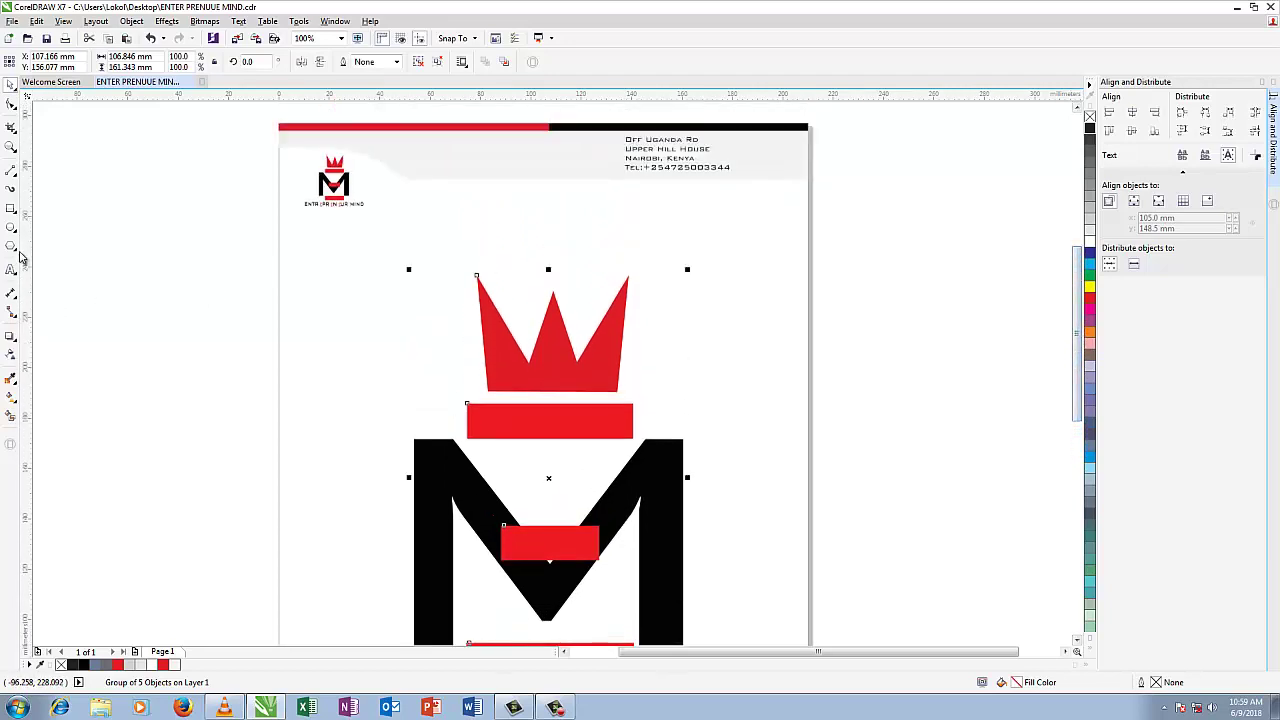
- Add a page-sized rectangle and a vertical guideline through the page centre
double_click(11, 210)
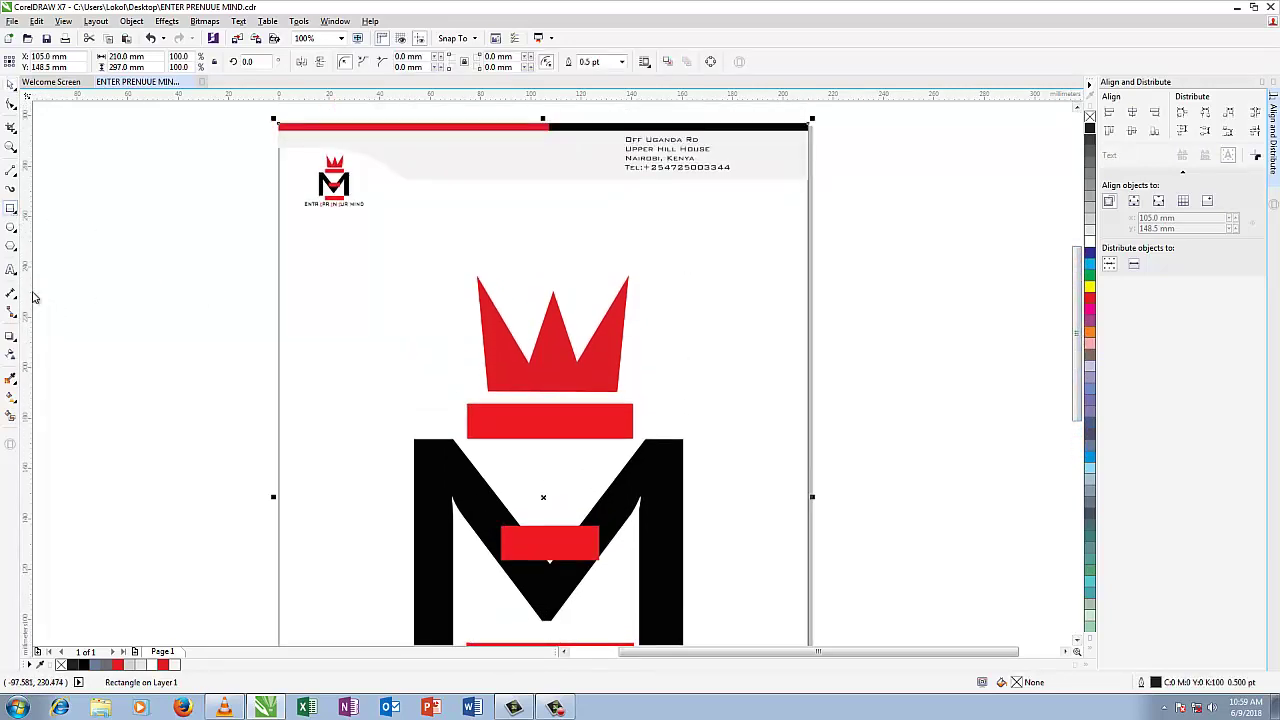
left_click_drag(31, 297, 543, 297)
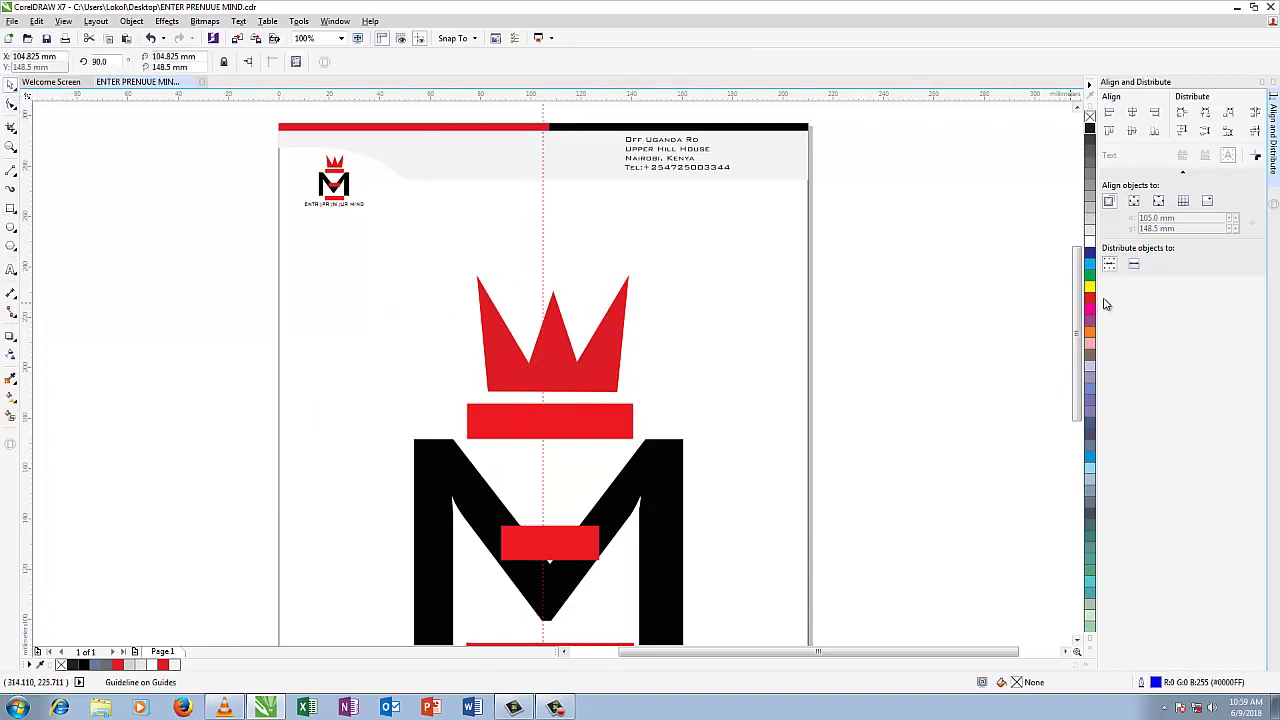
left_click_drag(1078, 297, 1078, 372)
scroll(1078, 372, "up", 1)
scroll(1078, 372, "up", 1)
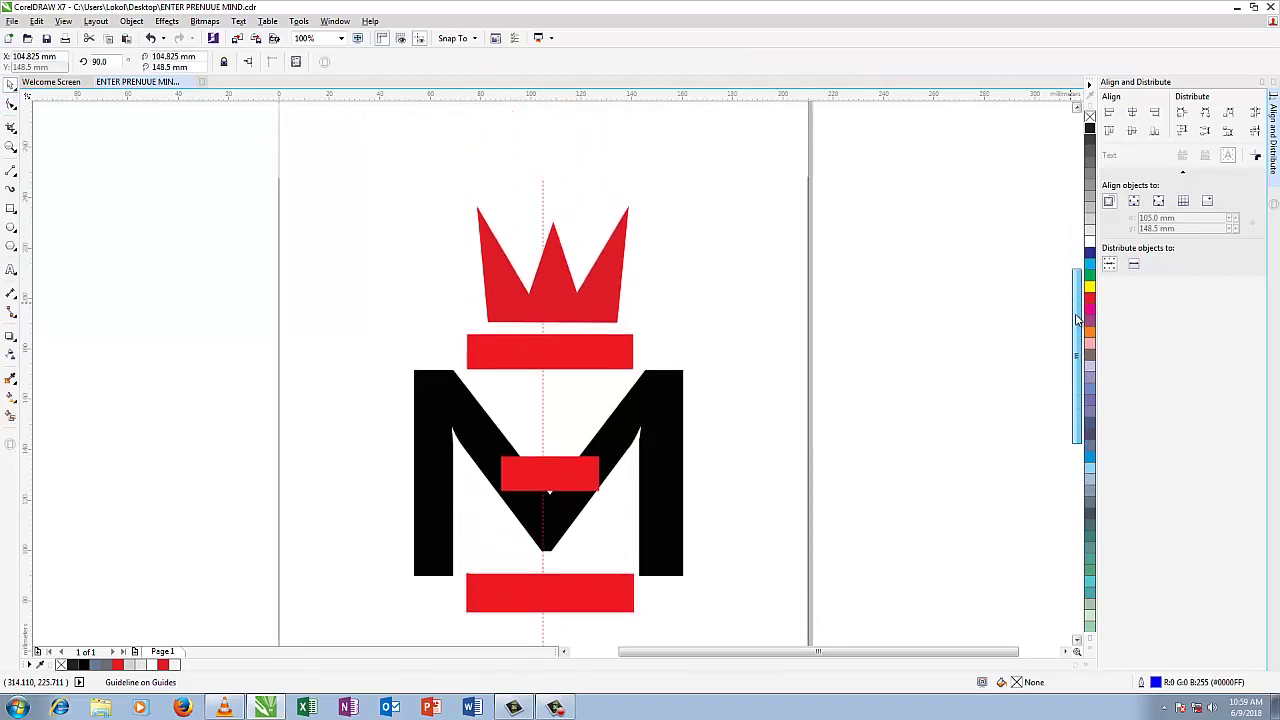
left_click(531, 151)
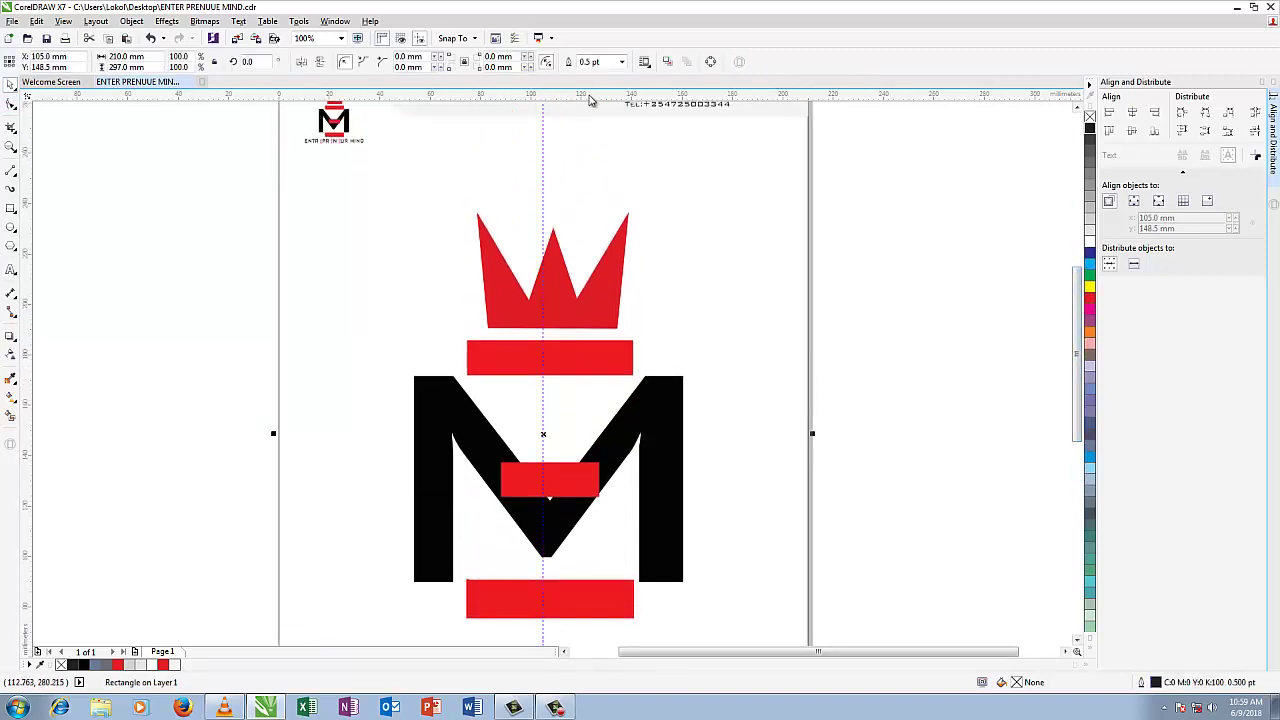
- Align the large logo on a horizontal centre guideline, then delete that guideline
left_click_drag(590, 100, 578, 438)
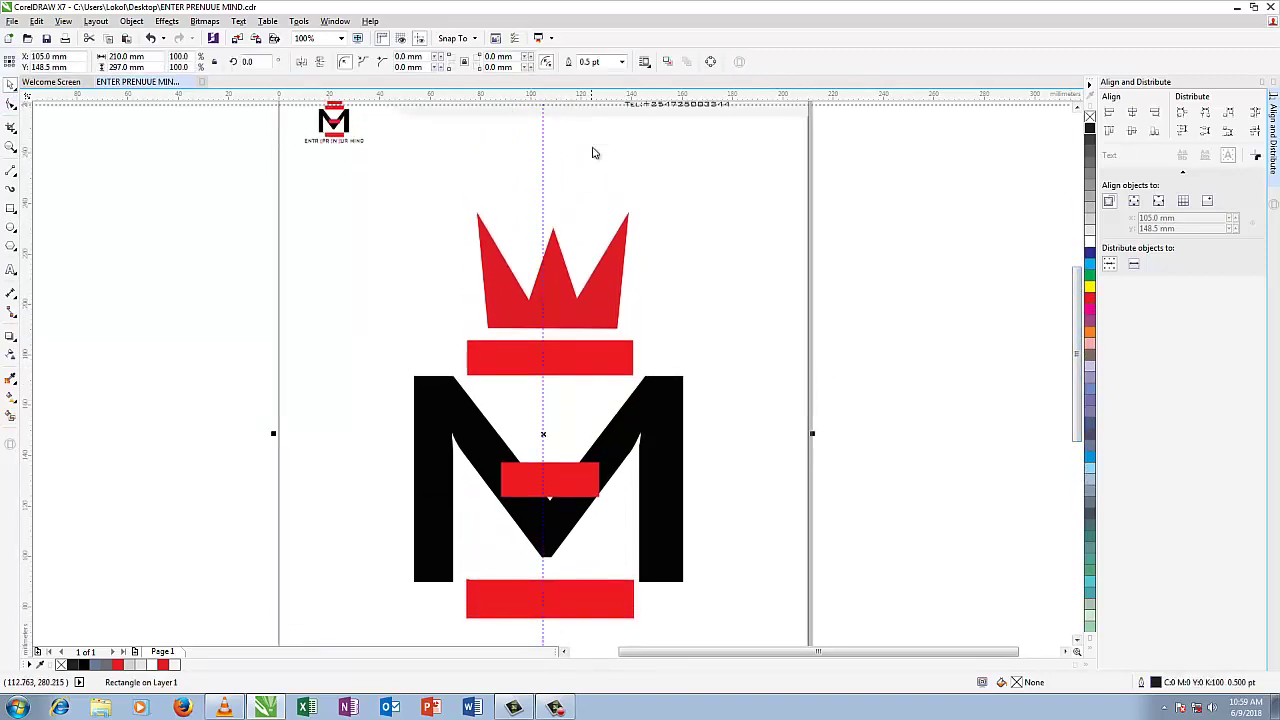
left_click(578, 438)
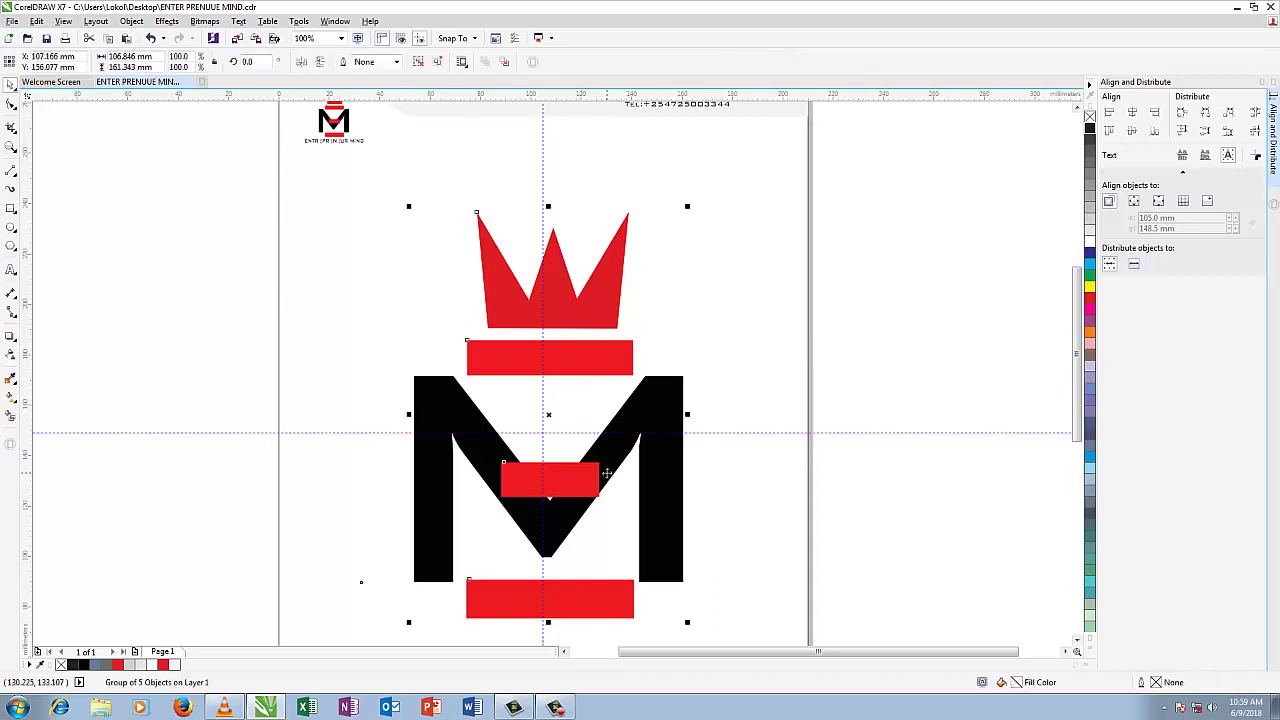
left_click_drag(606, 473, 606, 481)
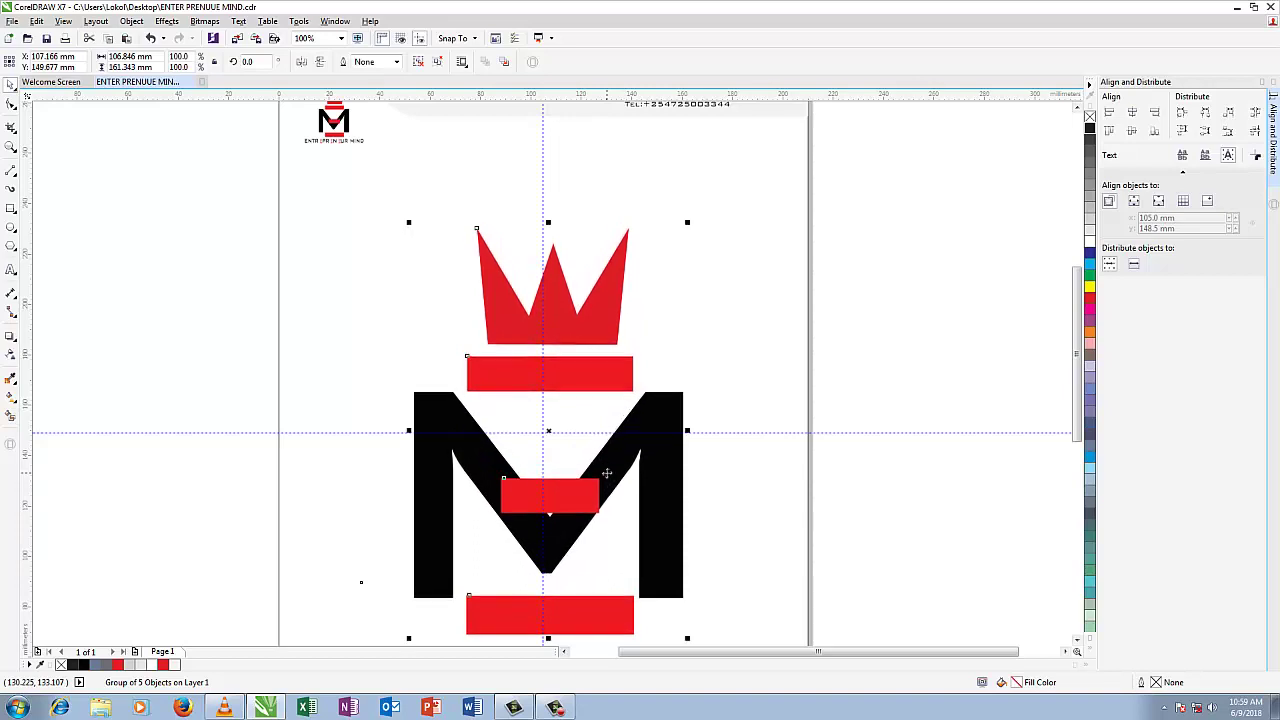
key("Down")
key("Down")
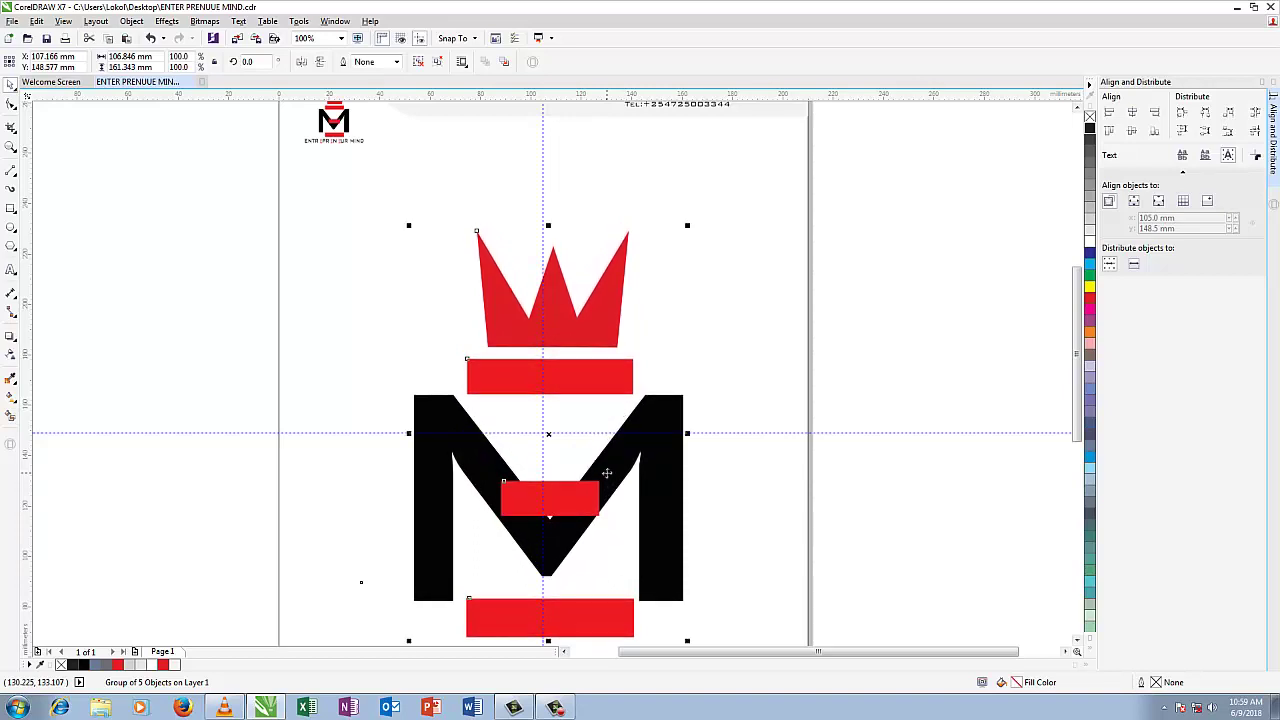
key("Up")
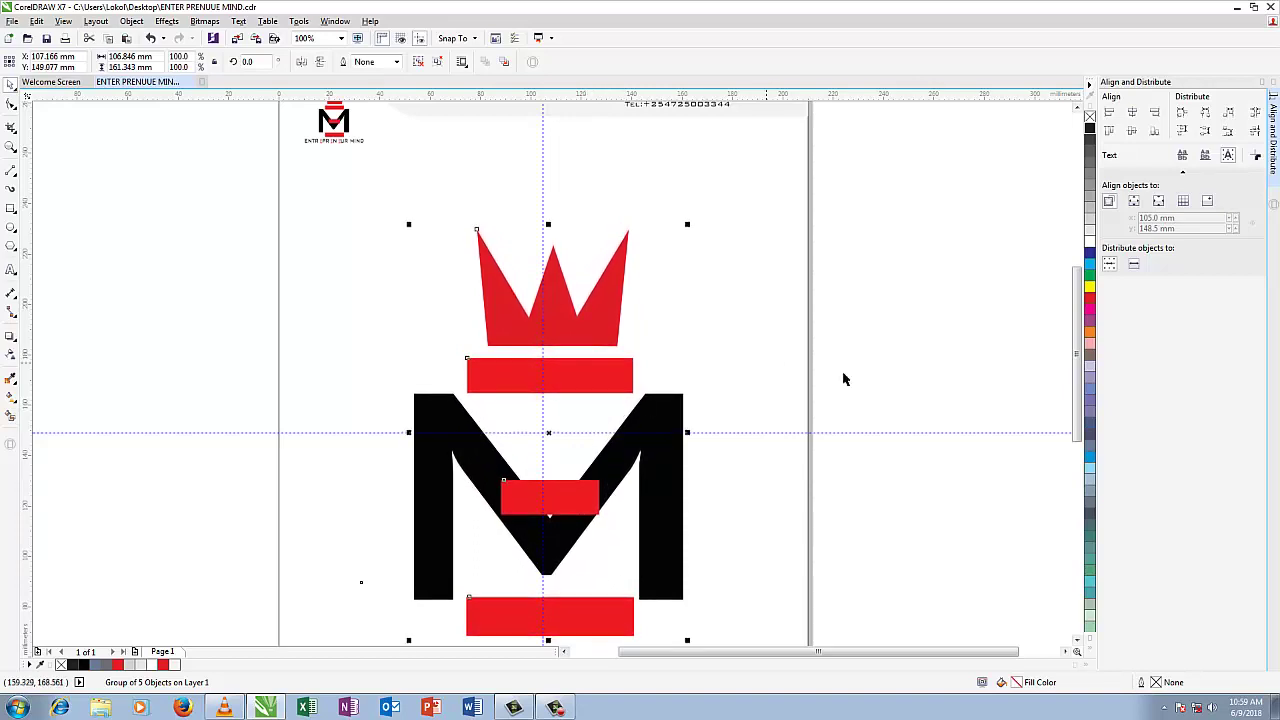
left_click(944, 438)
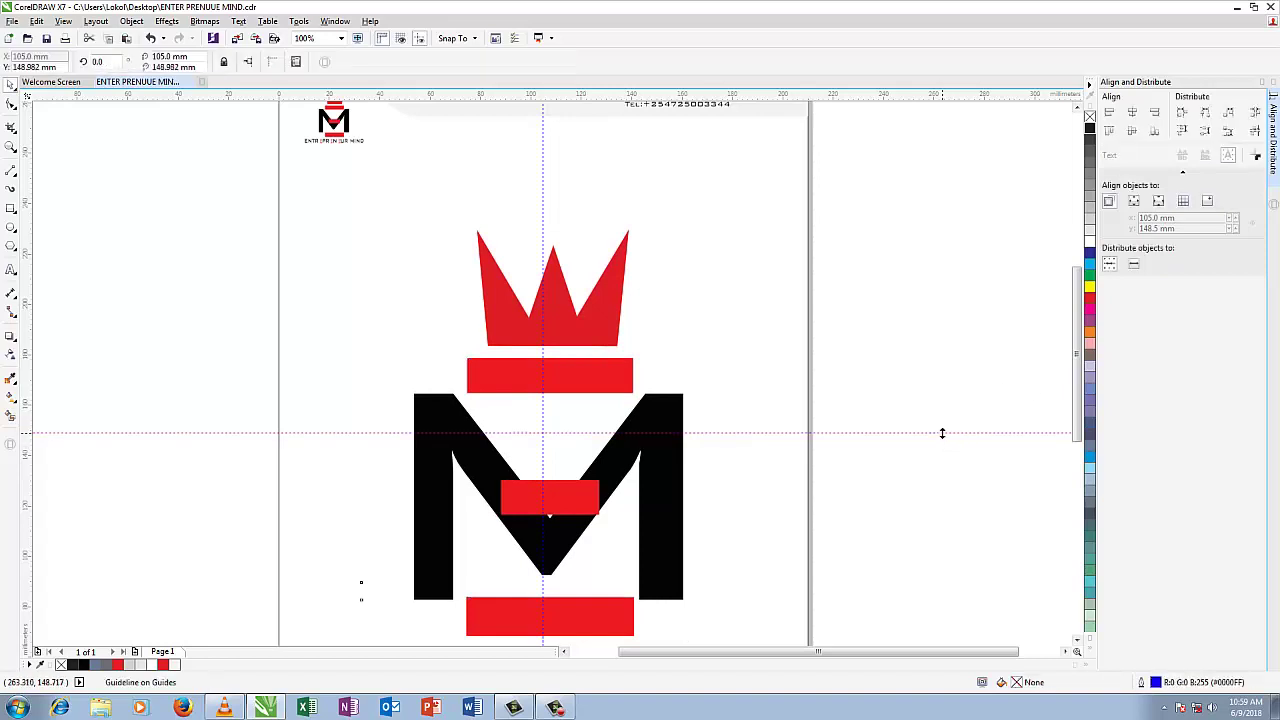
key("Delete")
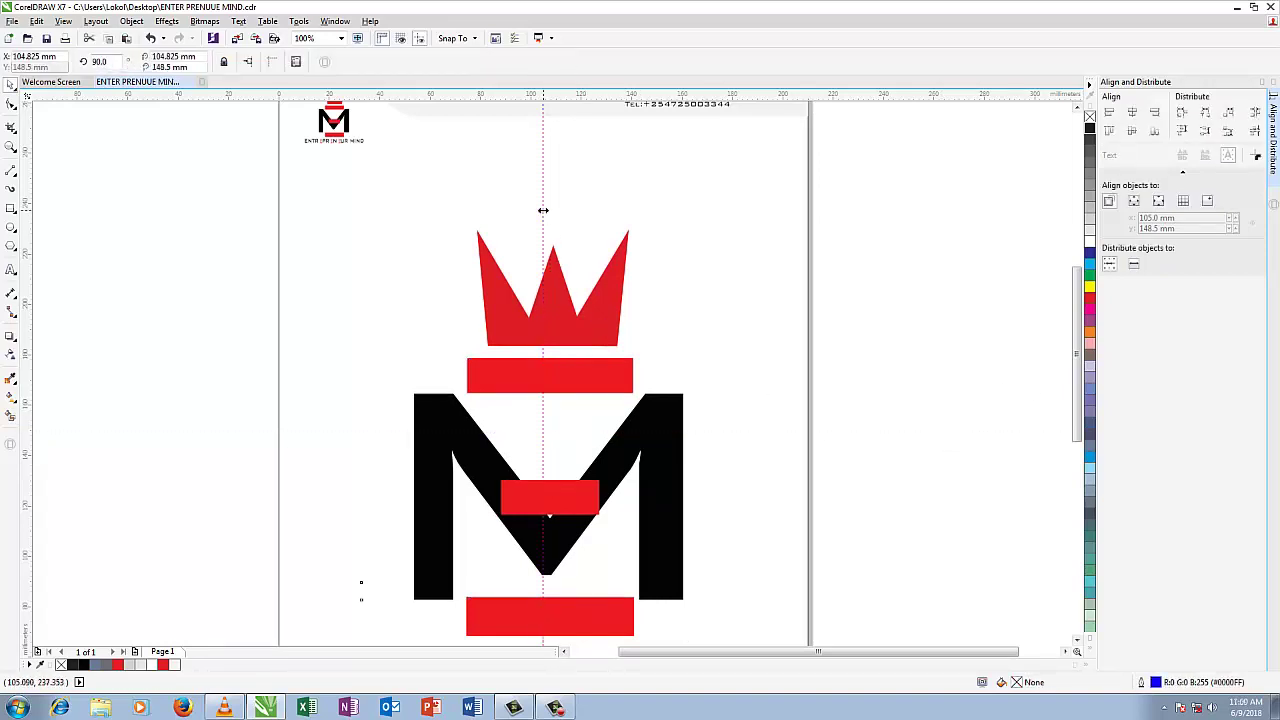
left_click_drag(1084, 334, 1088, 420)
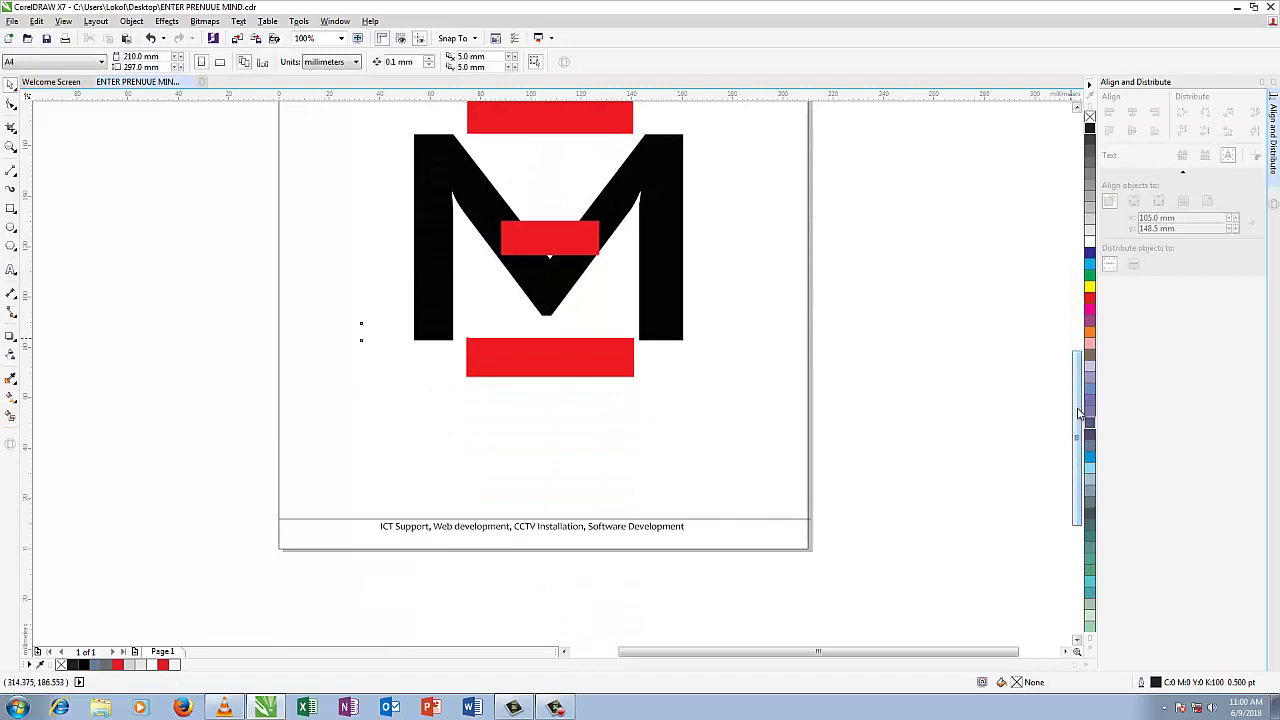
- Set a vertical page-centre guide and shift the services footer text right to centre on it
left_click(674, 282)
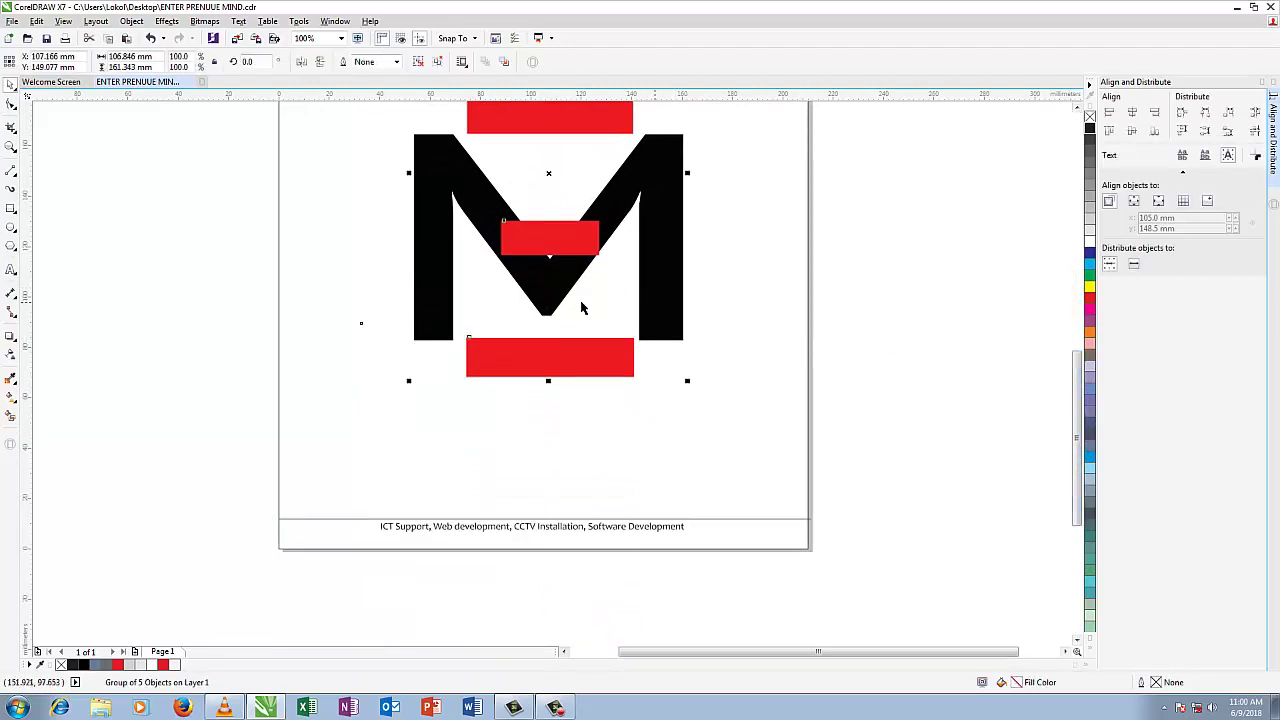
mouse_move(32, 283)
left_mouse_down()
mouse_move(309, 272)
mouse_move(549, 590)
left_mouse_up()
left_click(589, 530)
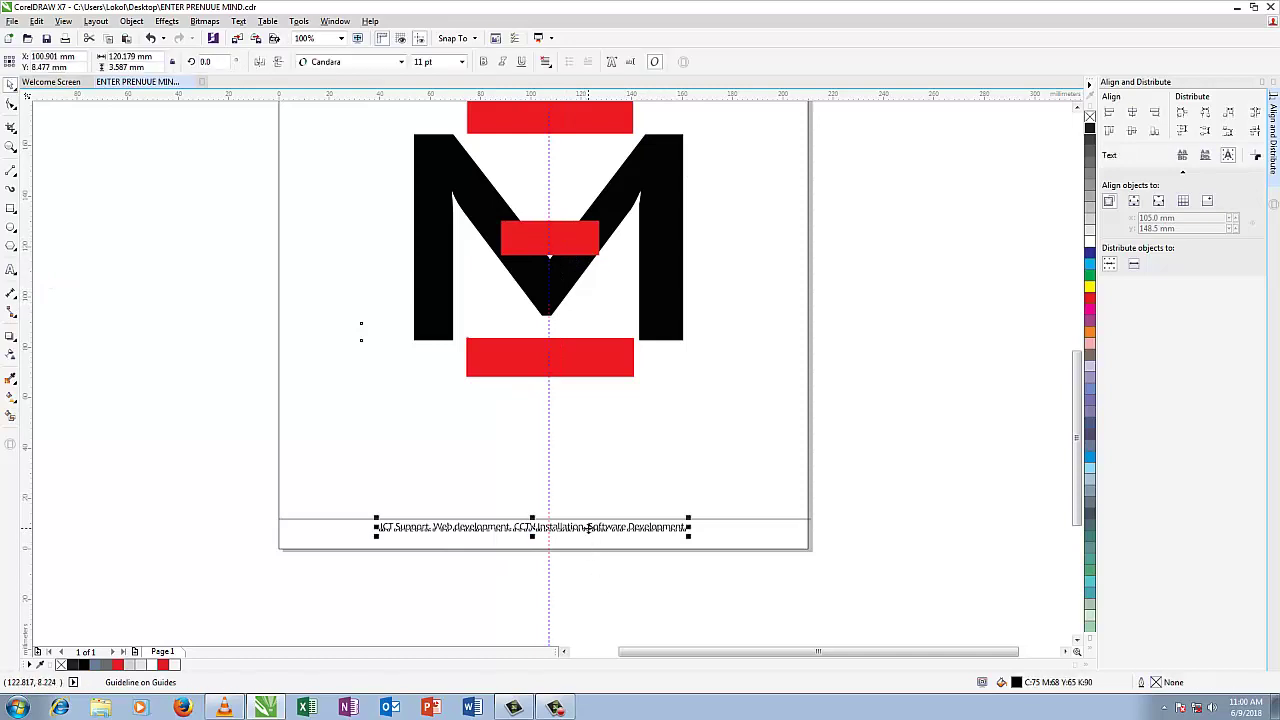
left_click_drag(516, 530, 545, 533)
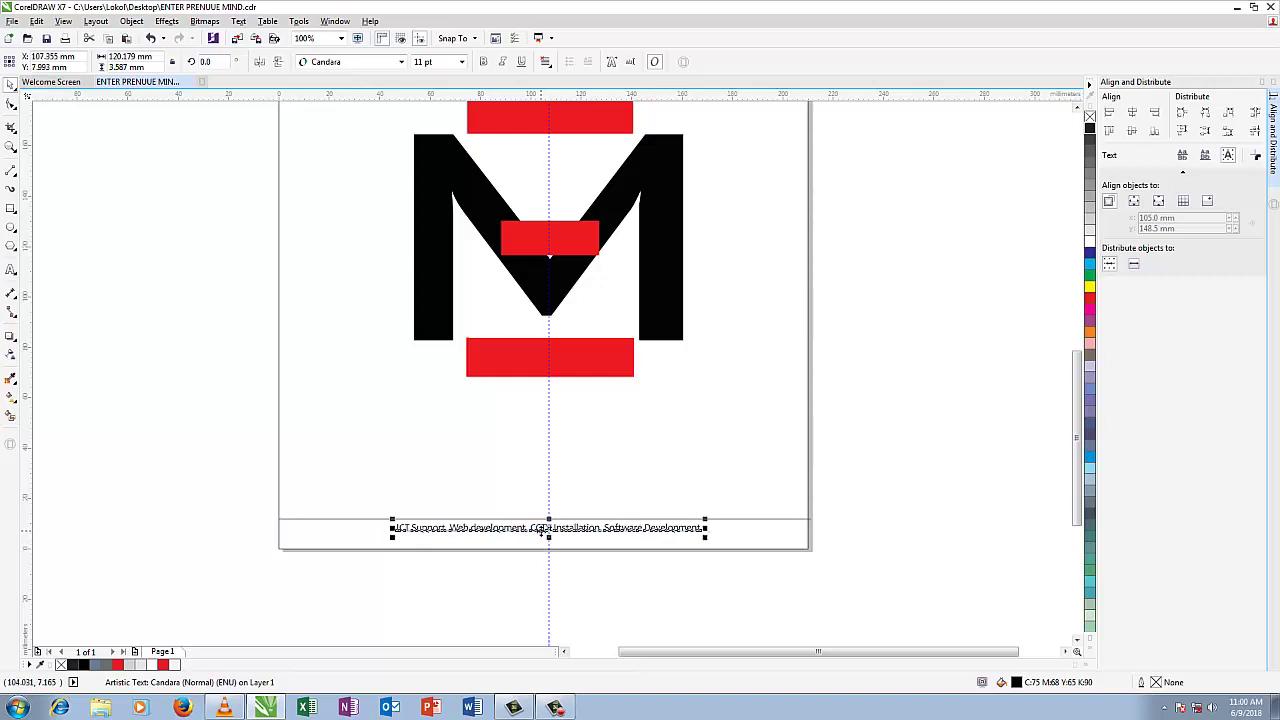
left_click(843, 528)
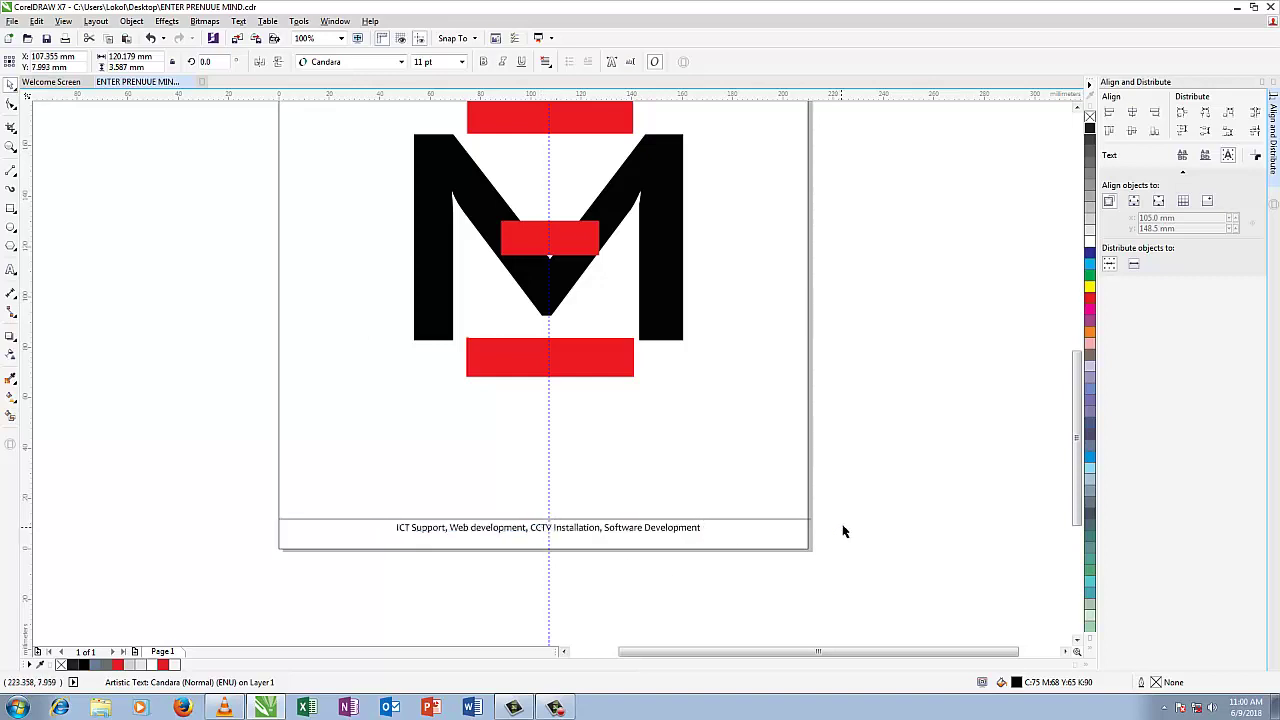
- Give the large logo Uniform transparency of 90, then raise it to about 94
left_click(657, 222)
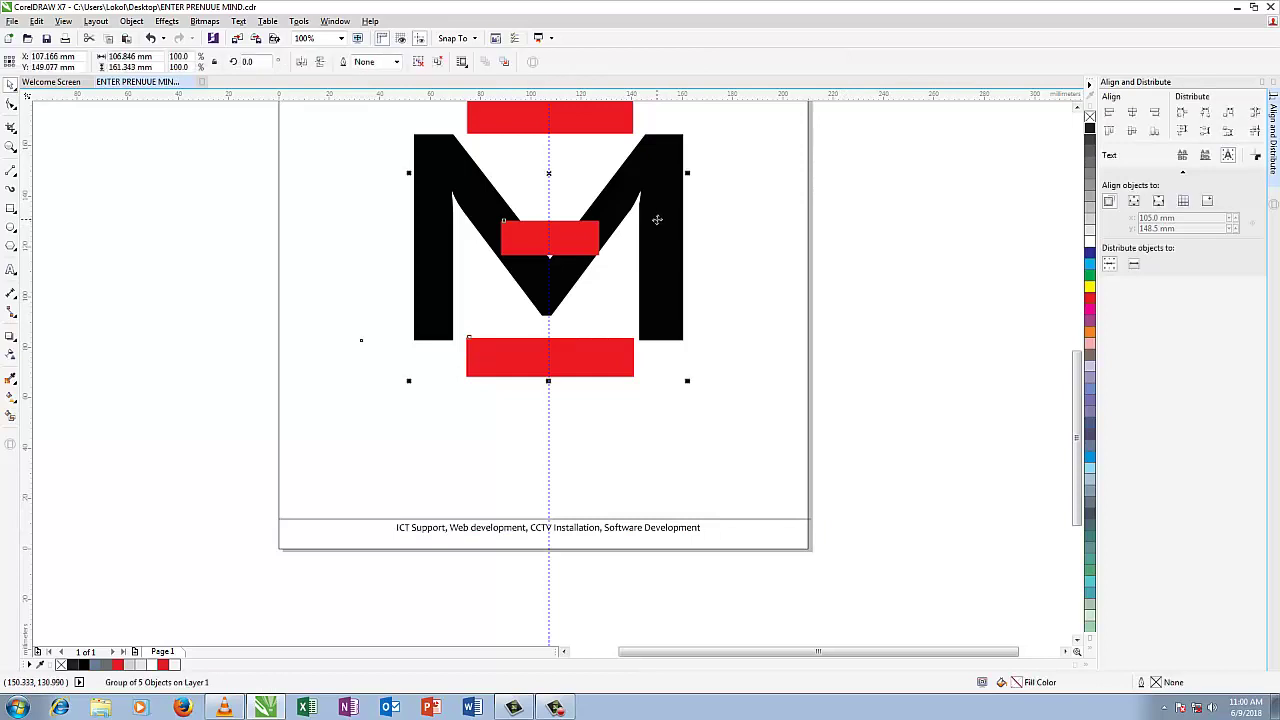
scroll(787, 221, "down", 2)
left_click_drag(1078, 330, 1068, 252)
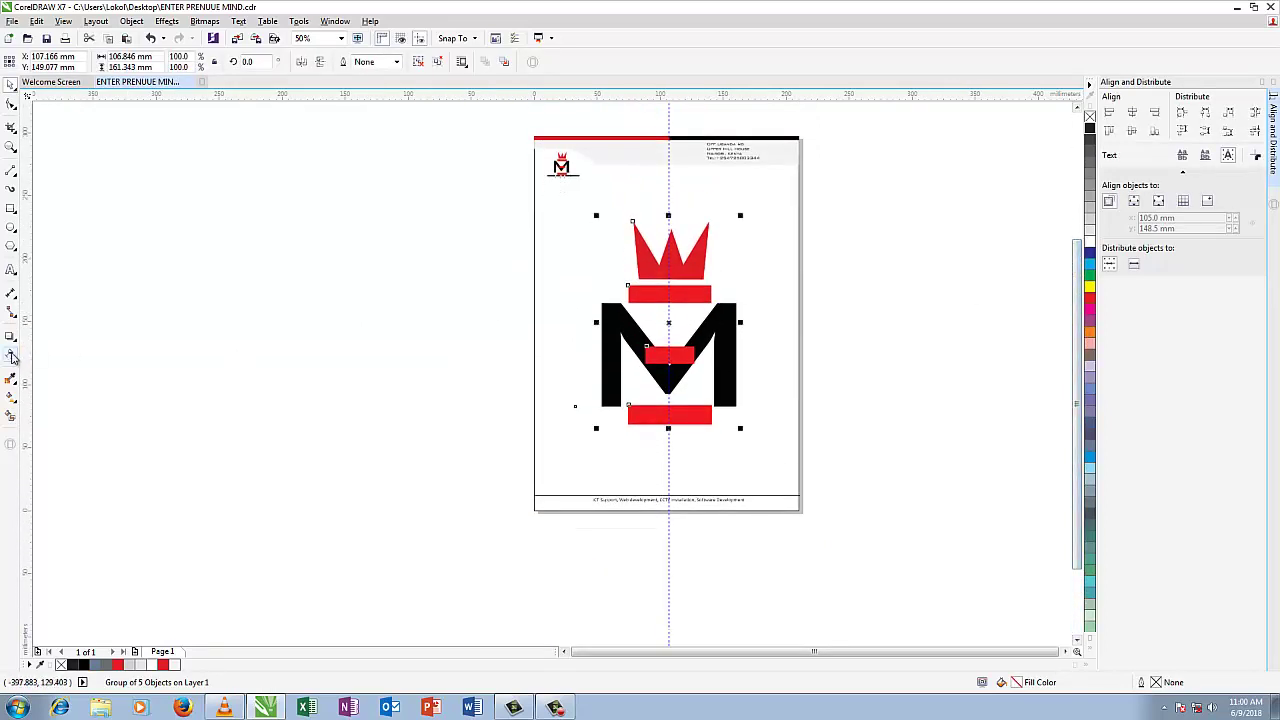
left_click(10, 353)
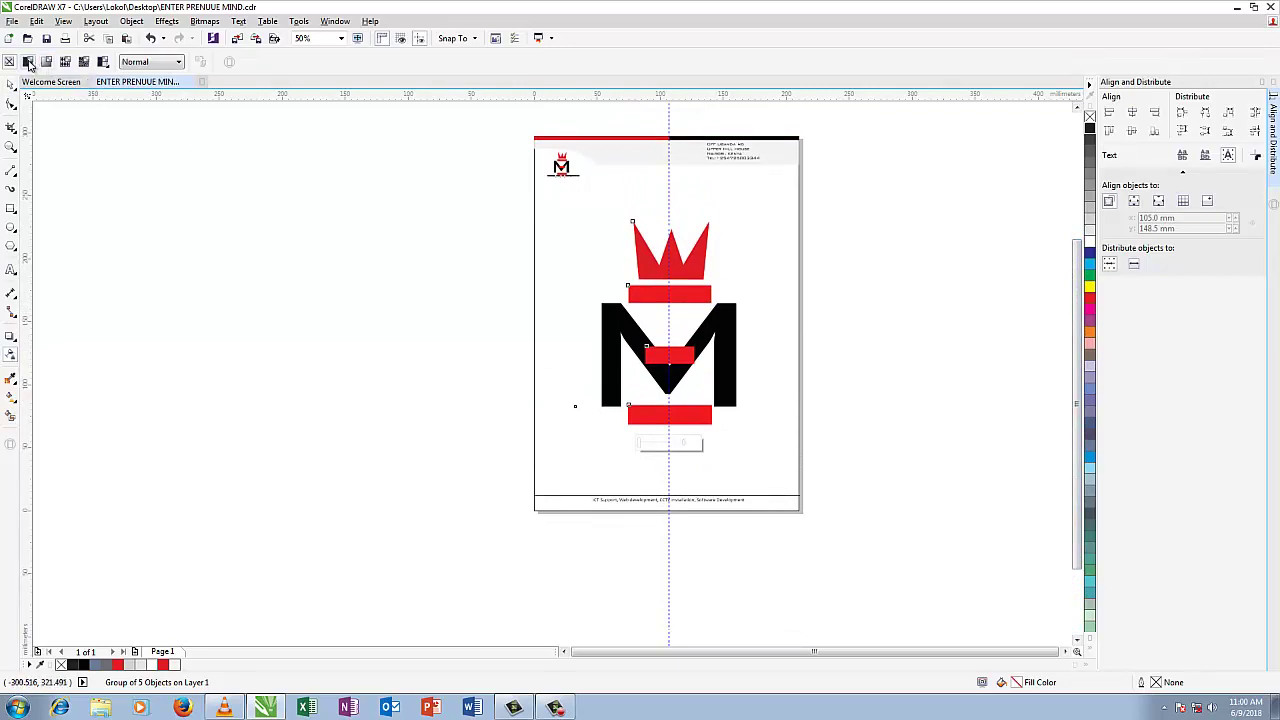
left_click(29, 62)
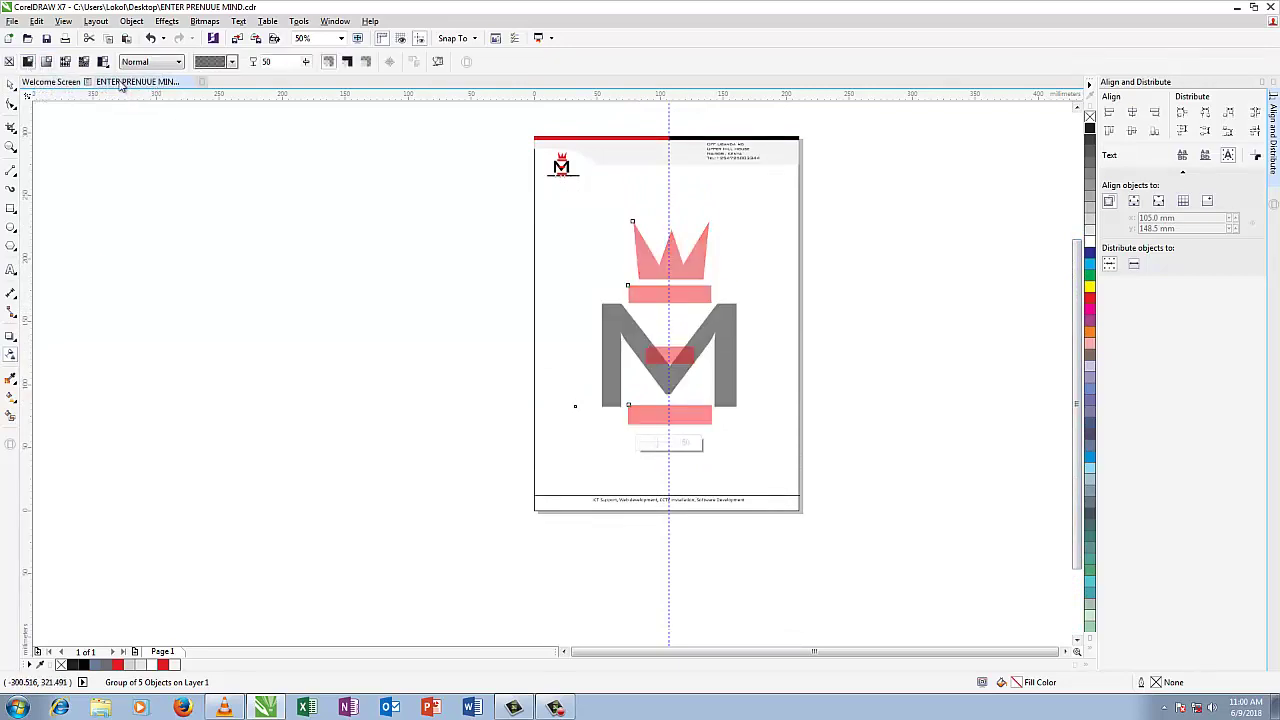
double_click(686, 443)
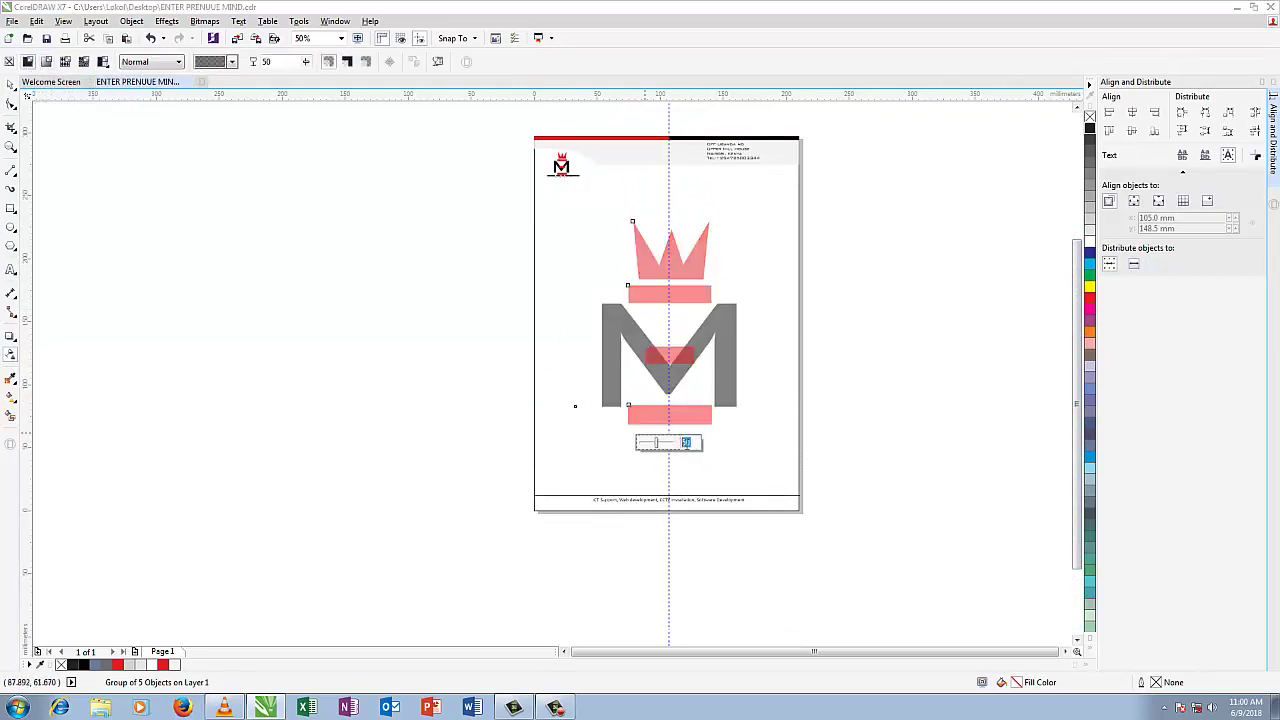
type("90")
key("Return")
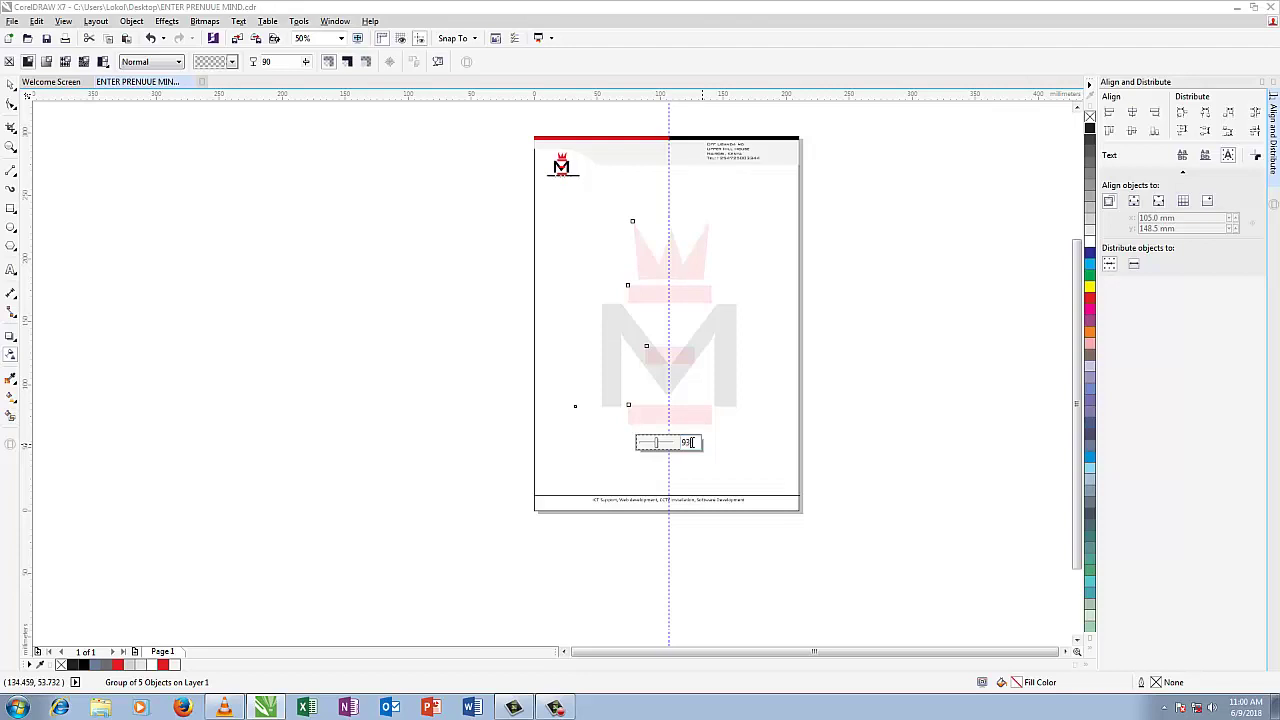
key("Return")
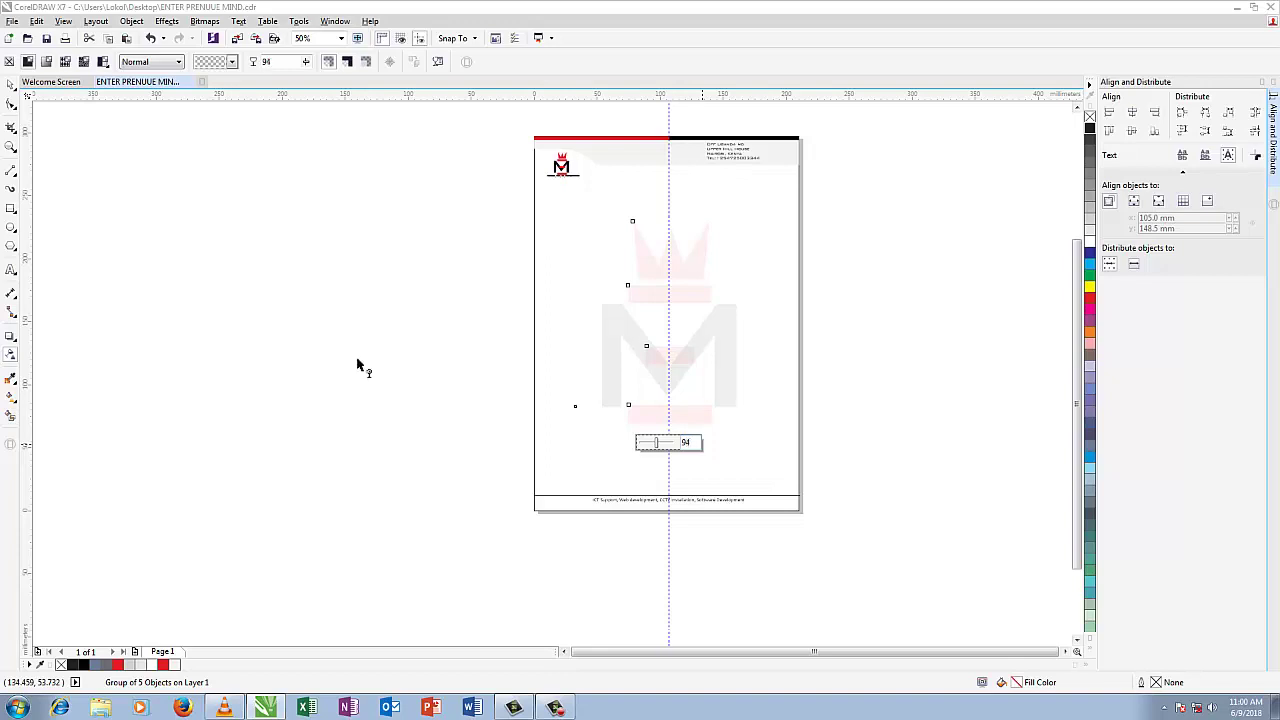
left_click(10, 84)
left_click(257, 257)
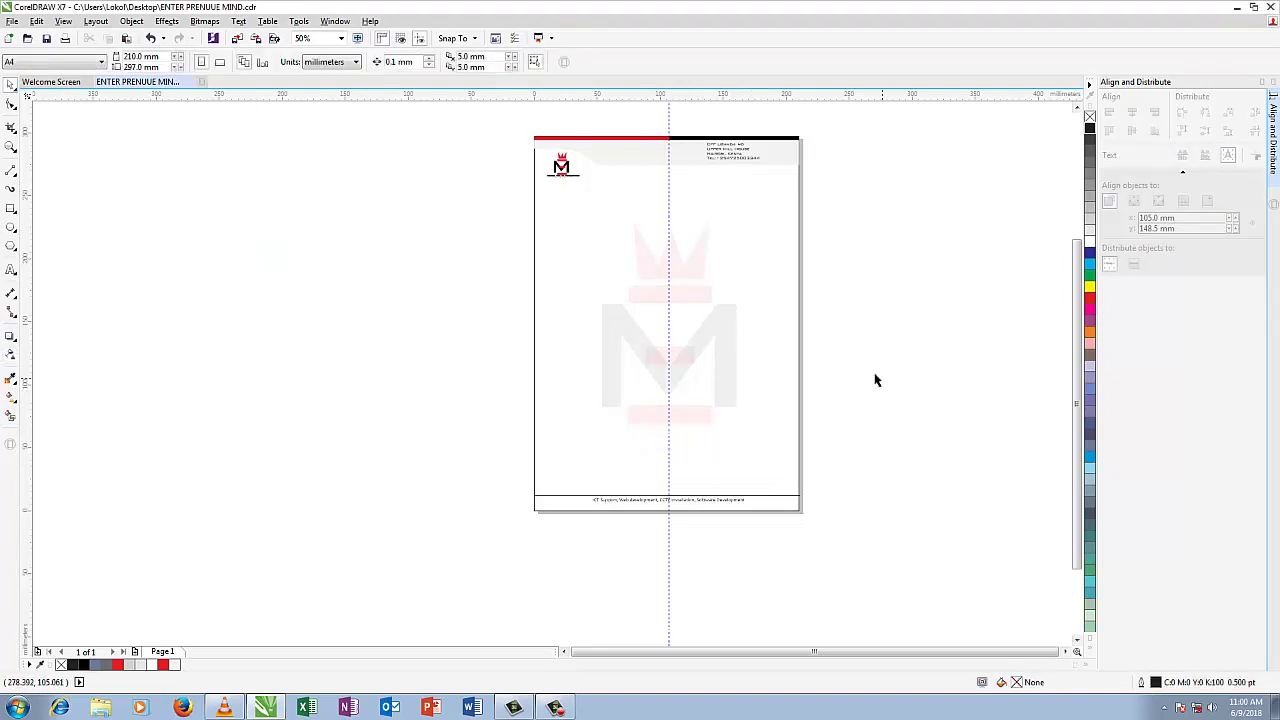
scroll(858, 382, "up", 1)
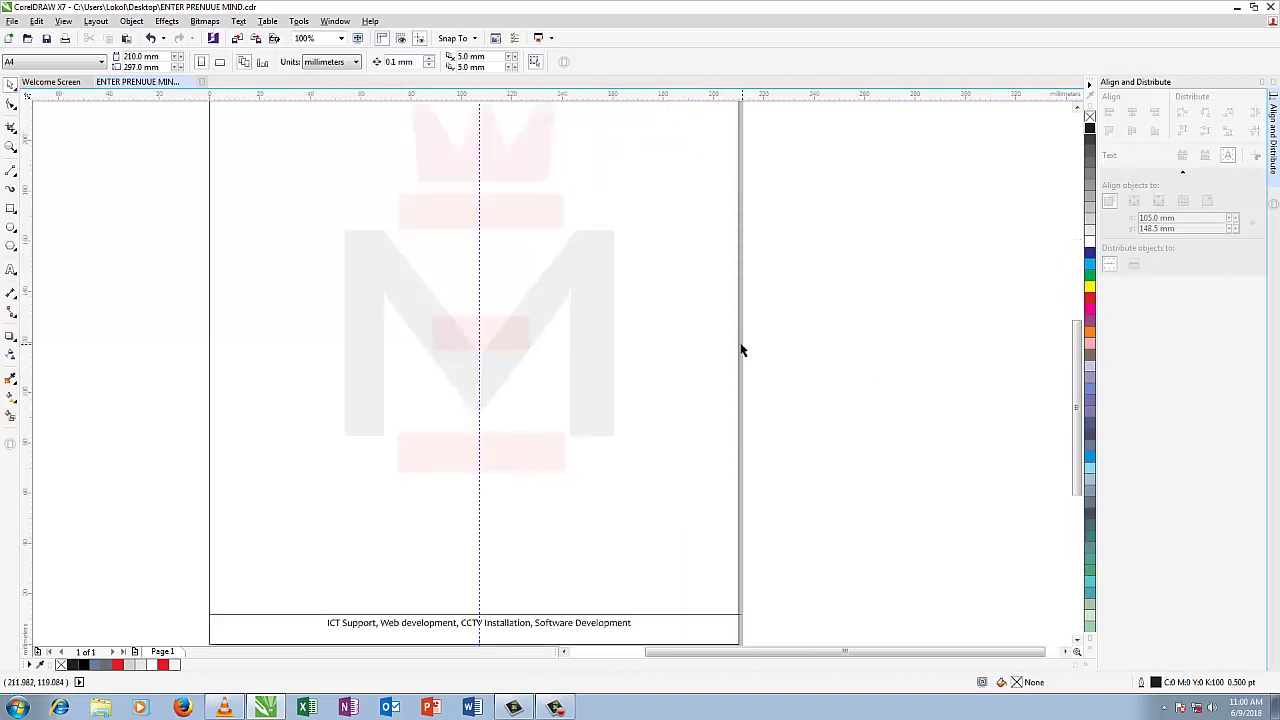
left_click_drag(740, 349, 851, 343)
key("ctrl+z")
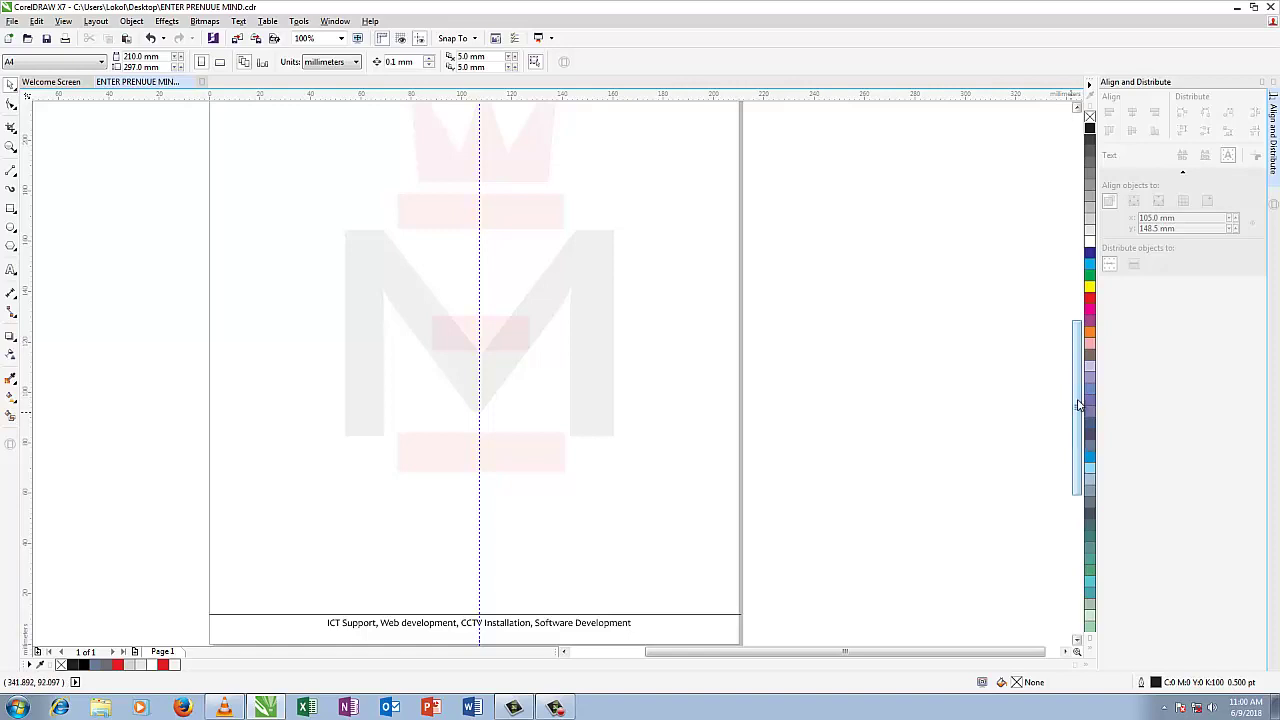
left_click_drag(1079, 402, 1077, 451)
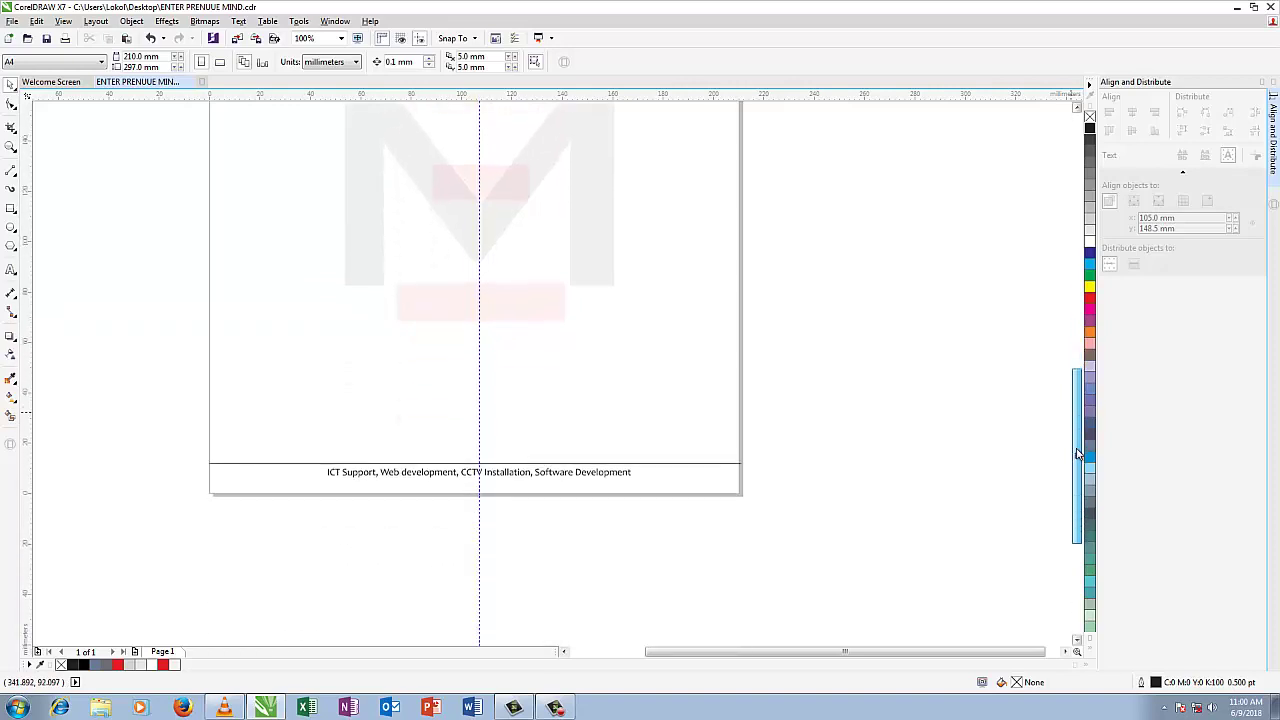
left_click(478, 551)
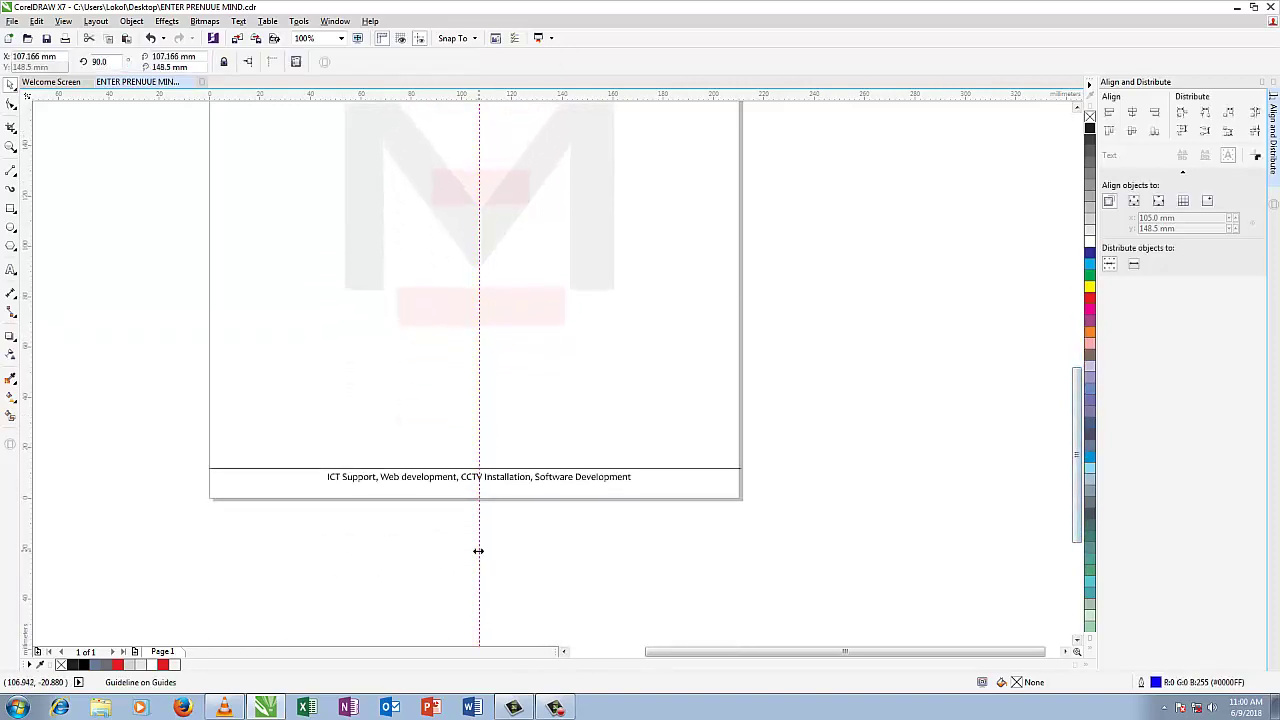
left_click(827, 511)
mouse_move(1075, 403)
left_mouse_down()
mouse_move(1072, 275)
mouse_move(1086, 284)
mouse_move(1087, 252)
left_mouse_up()
- Change the top-right address text font to Candara Normal, 10 pt
left_click(620, 266)
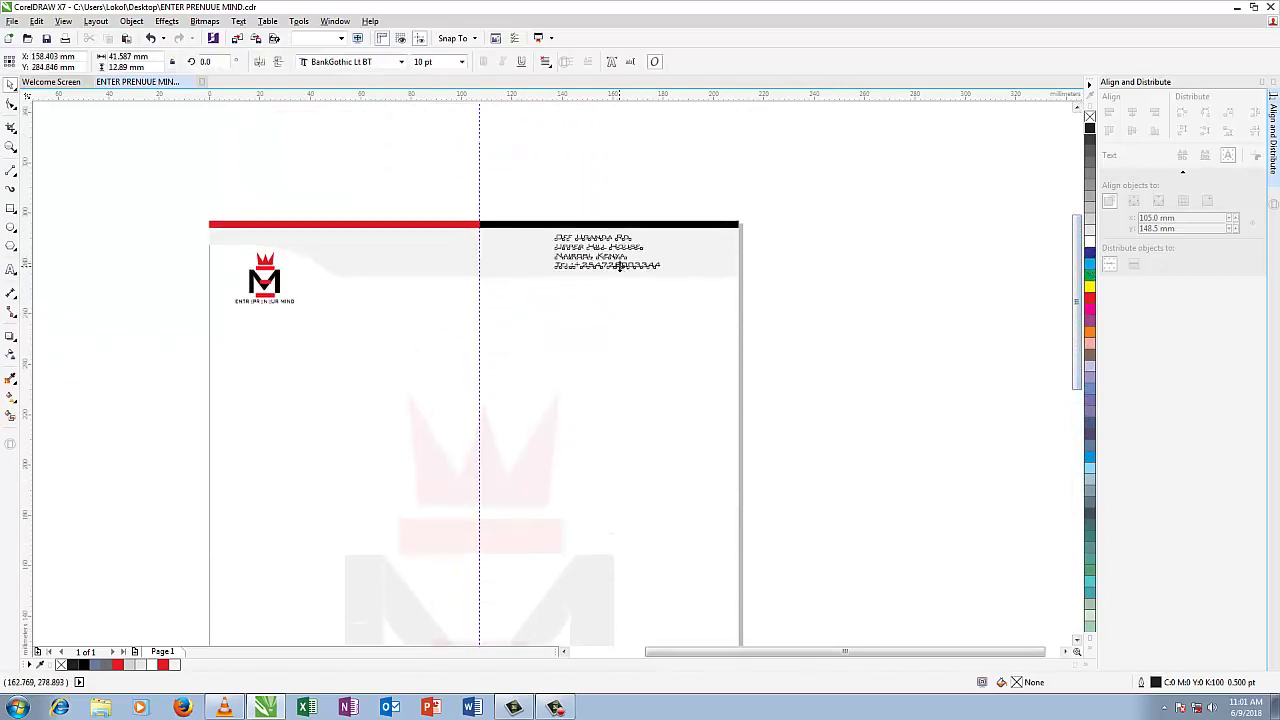
left_click(401, 62)
mouse_move(330, 94)
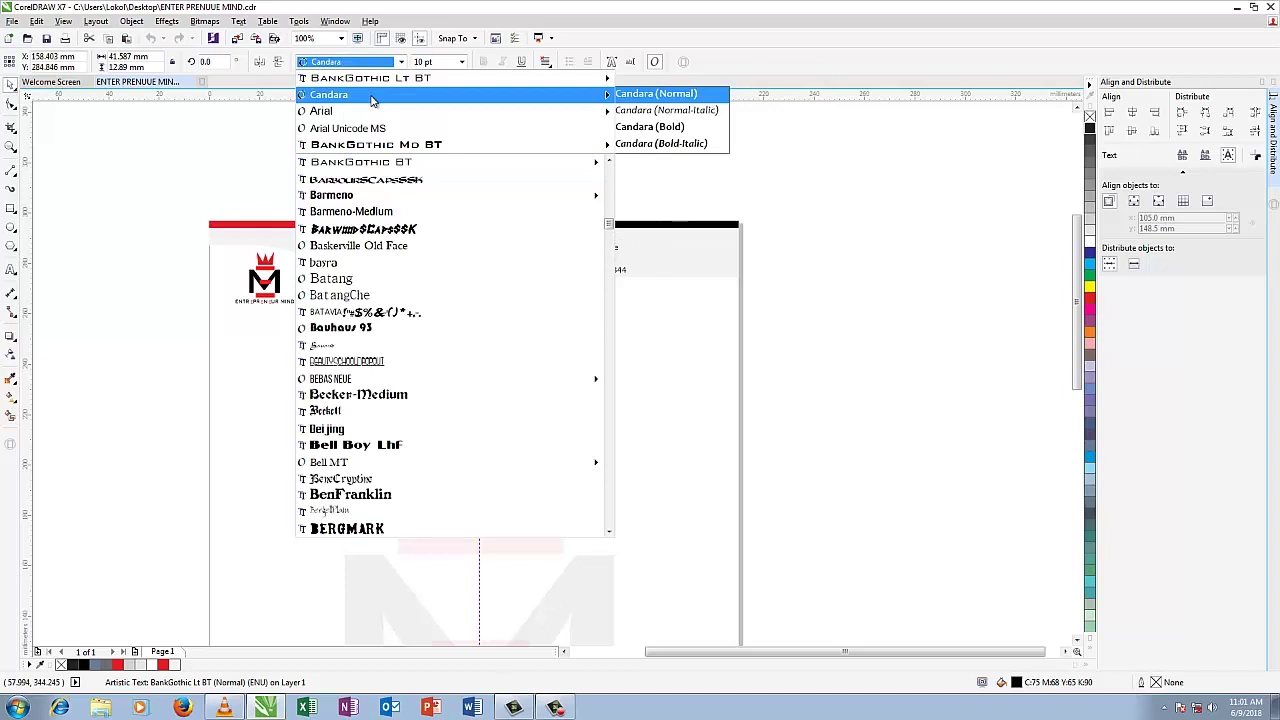
left_click(372, 100)
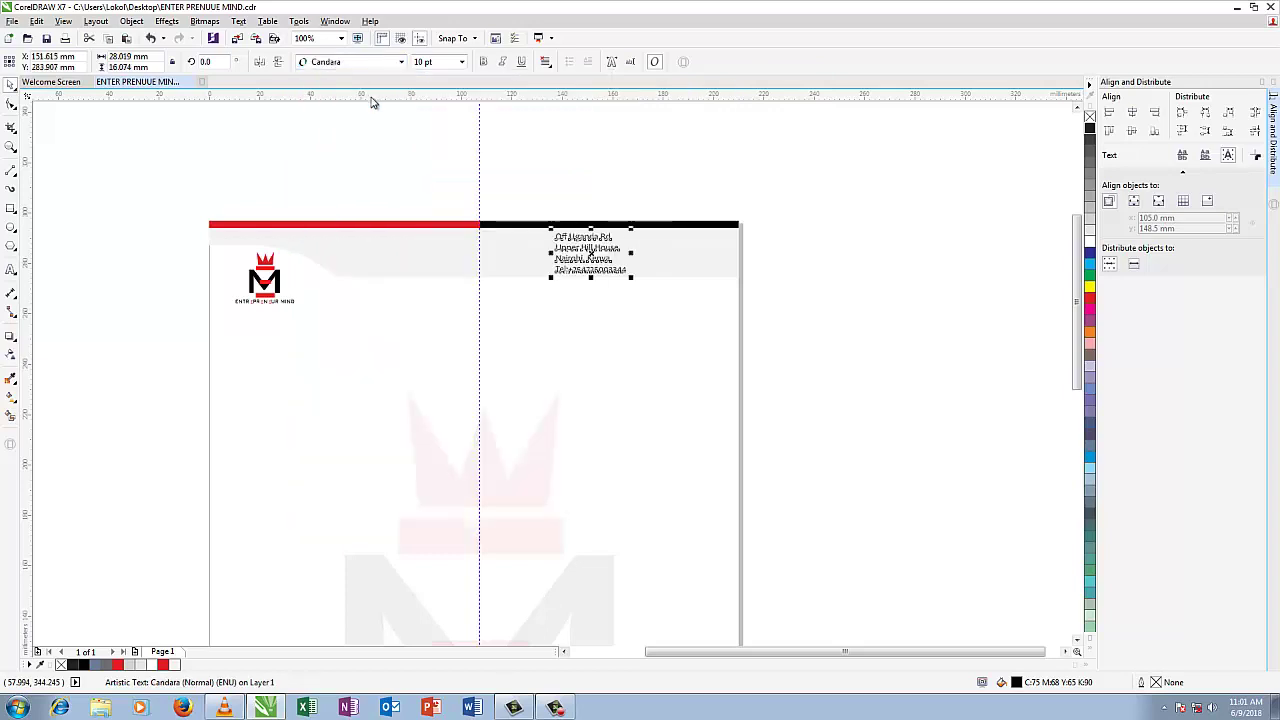
left_click(743, 309)
scroll(586, 277, "up", 2)
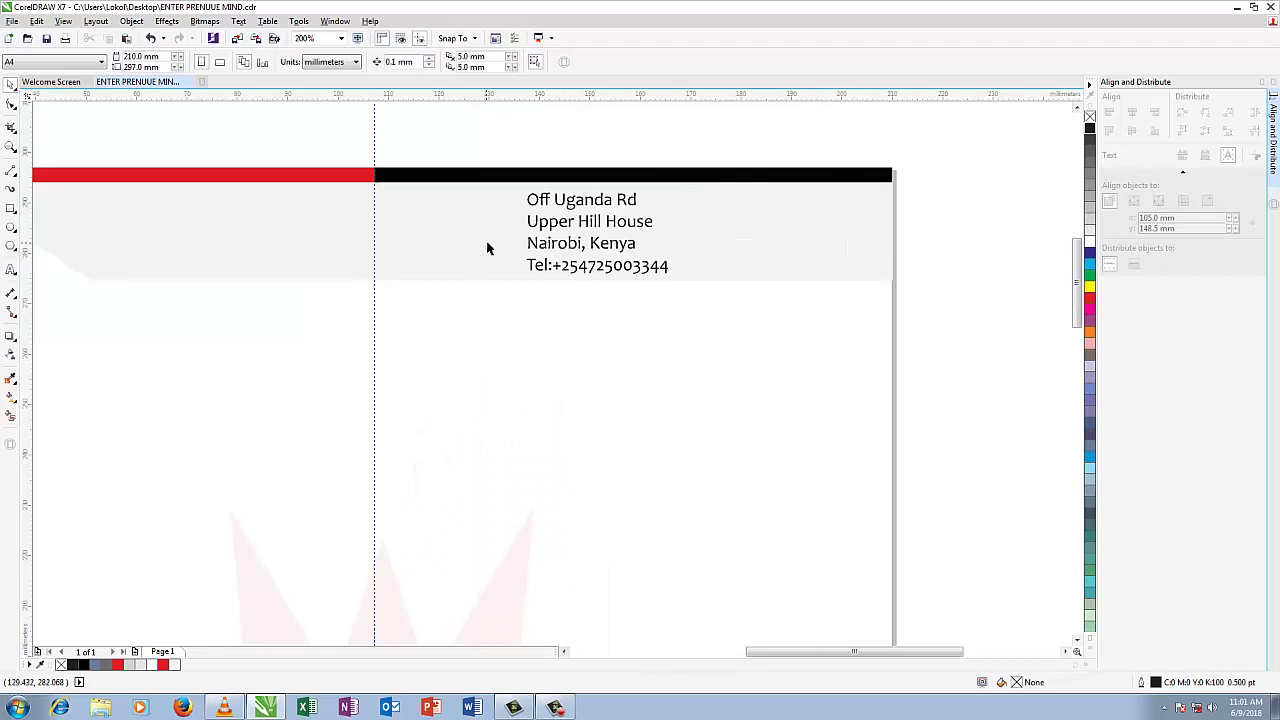
scroll(557, 247, "down", 2)
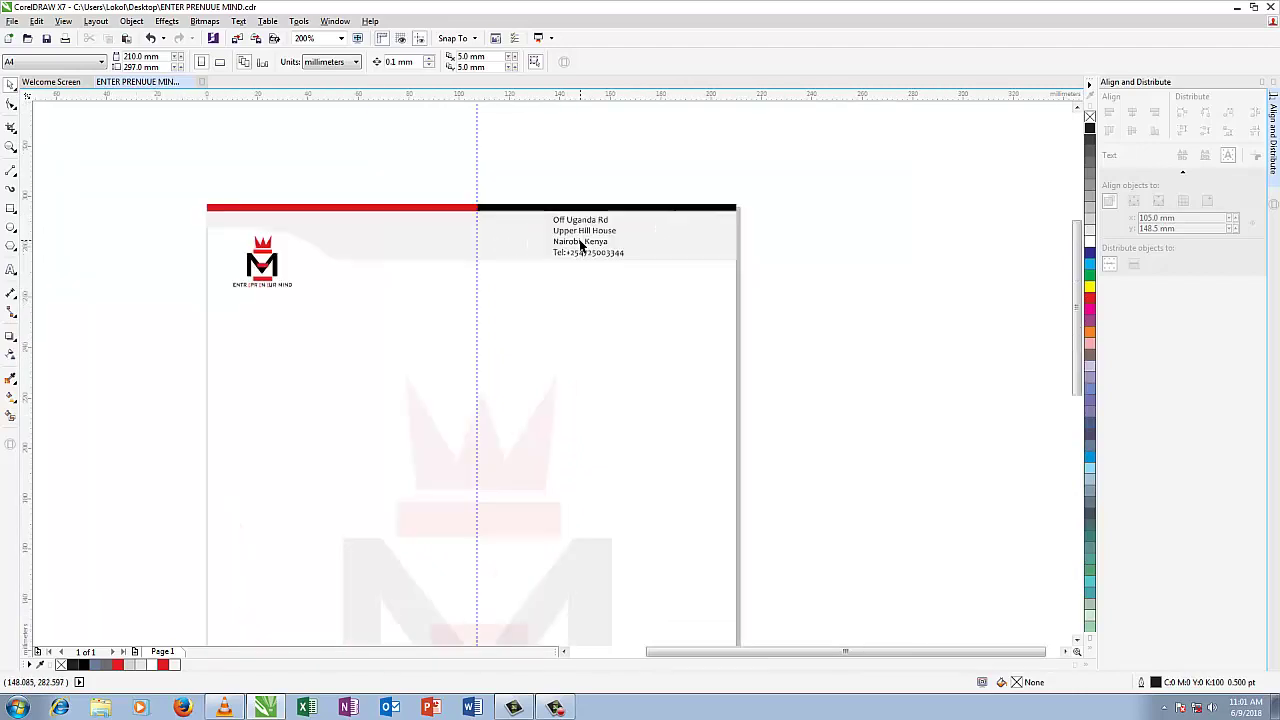
mouse_move(1076, 250)
left_mouse_down()
mouse_move(1070, 340)
mouse_move(1080, 268)
left_mouse_up()
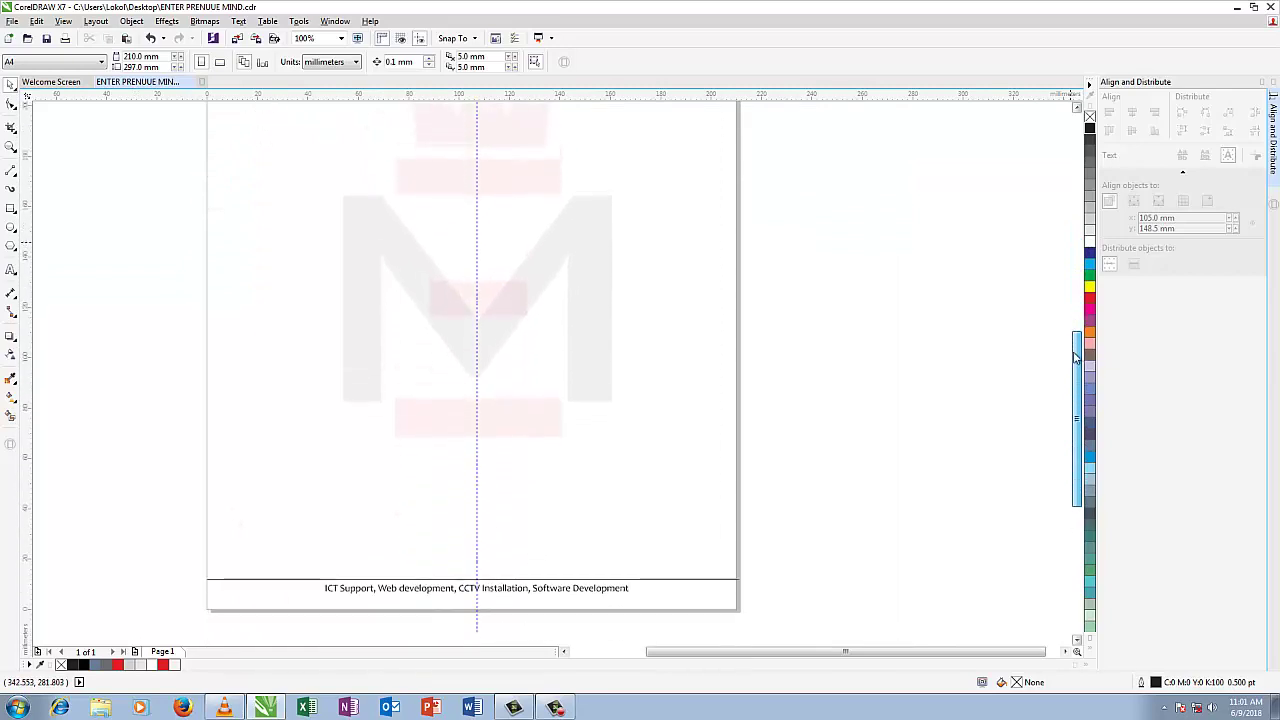
- Show the letterhead in Print Preview with its Print Options
left_click(12, 21)
left_click(66, 352)
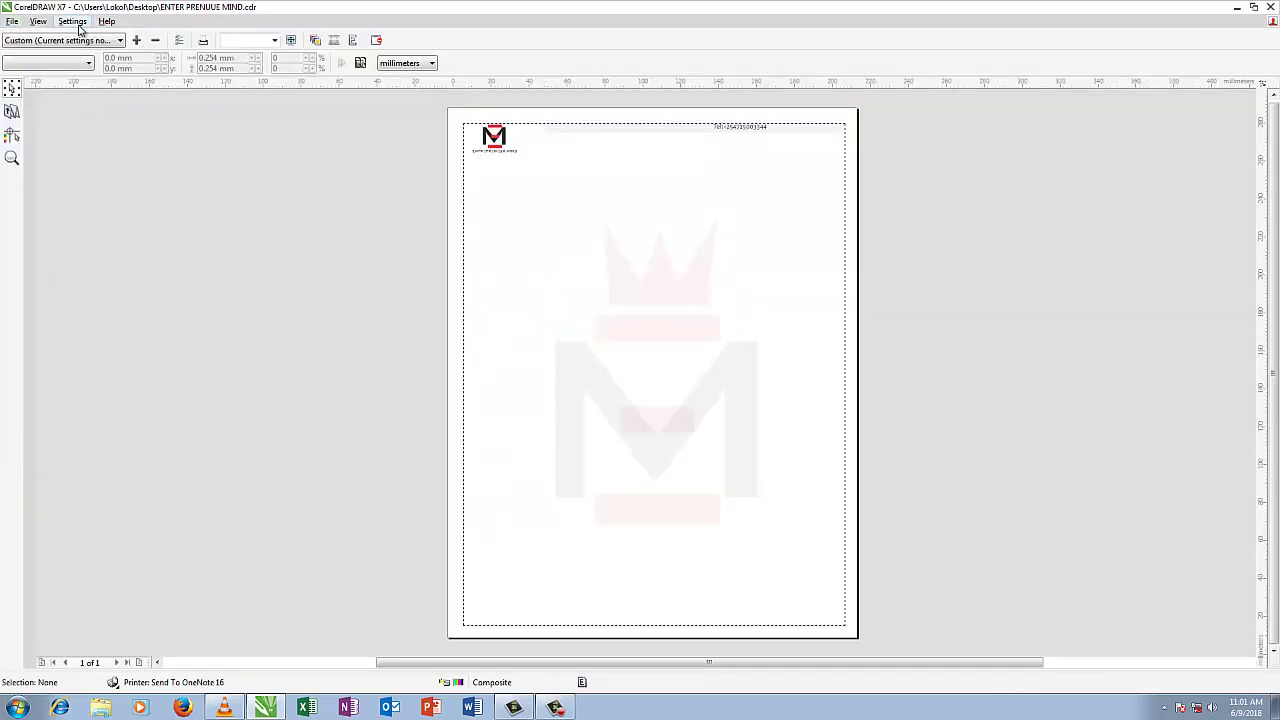
left_click(72, 21)
left_click(100, 40)
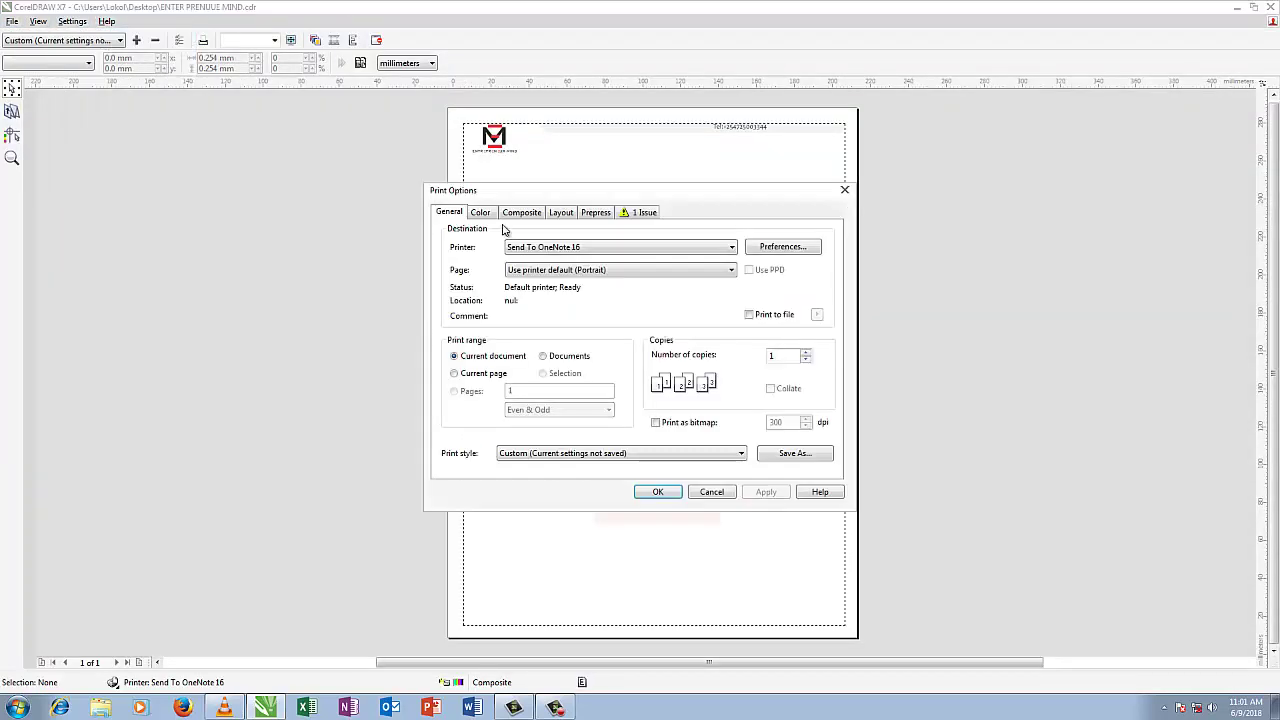
- Set the printer paper size from Letter to A4, apply it, and leave Print Preview
left_click(799, 254)
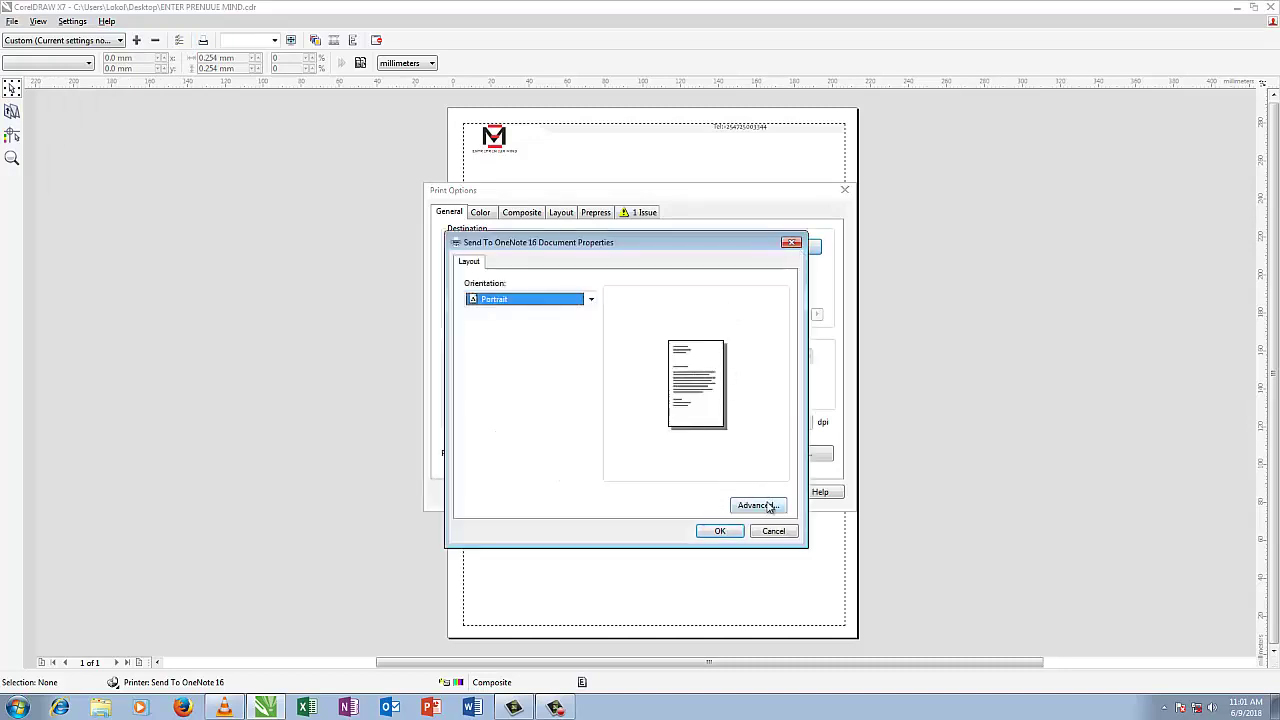
left_click(768, 506)
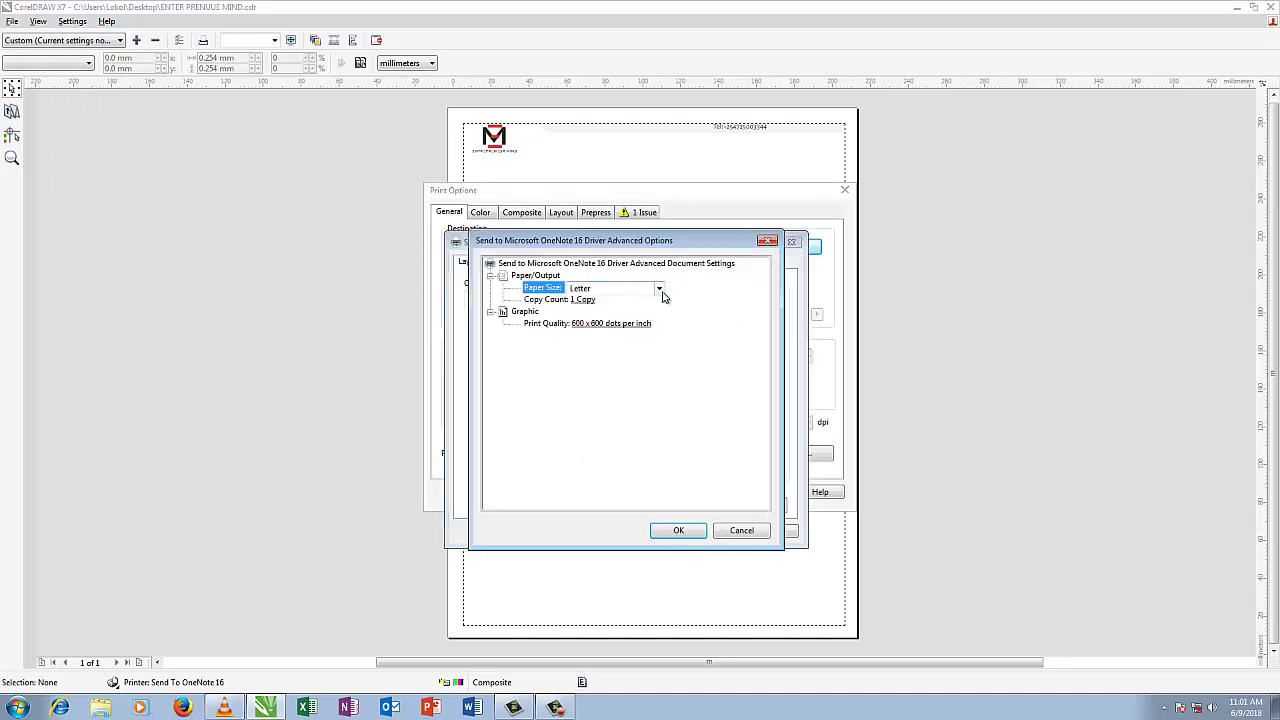
left_click(659, 289)
left_click(600, 313)
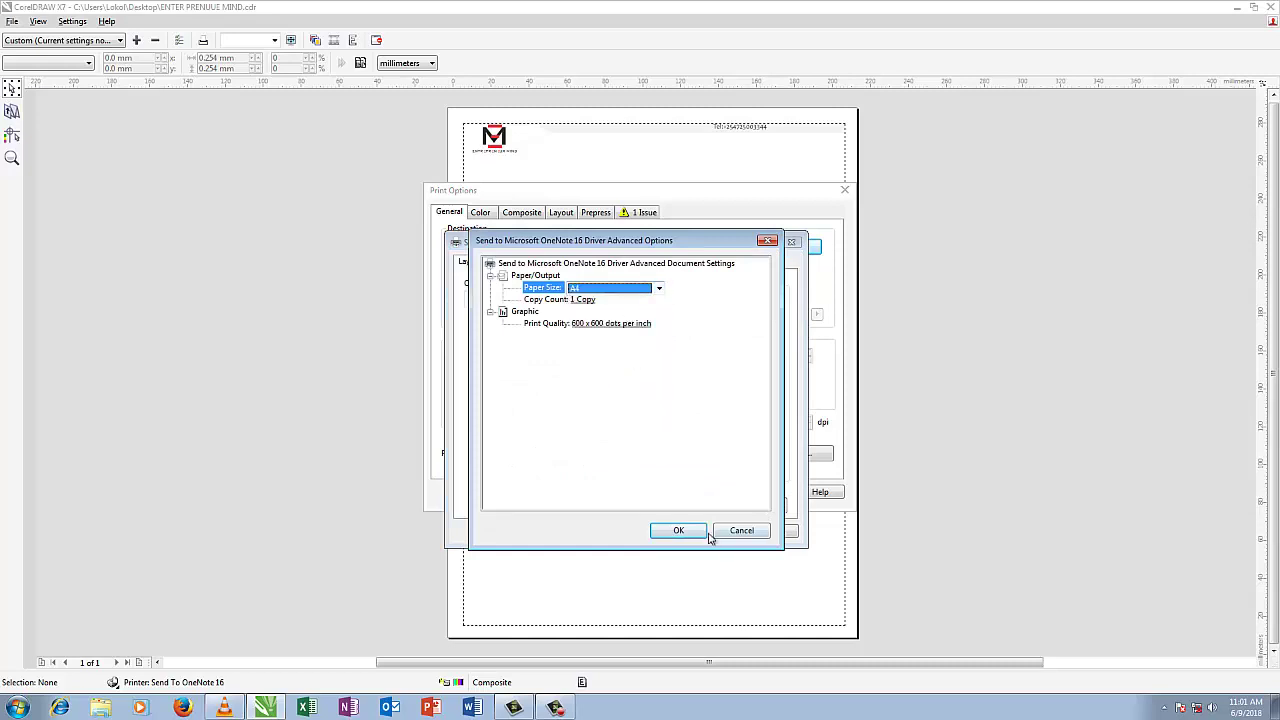
left_click(690, 534)
left_click(720, 531)
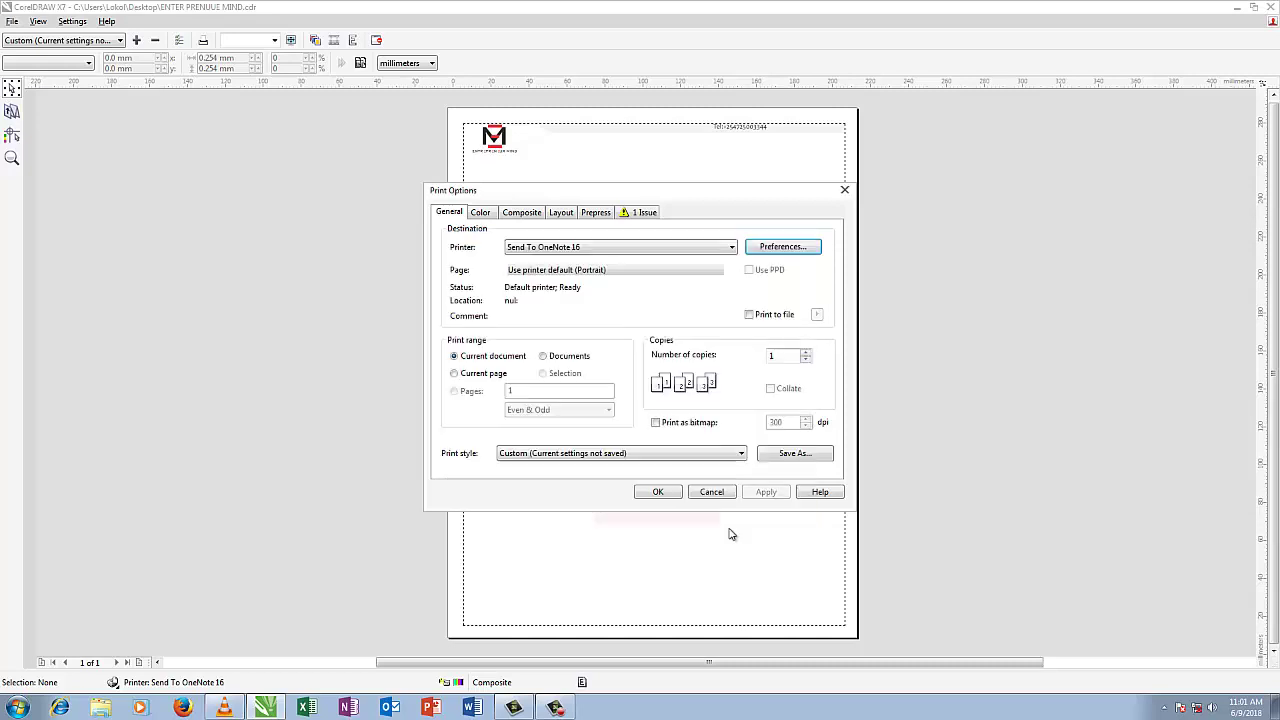
left_click(766, 493)
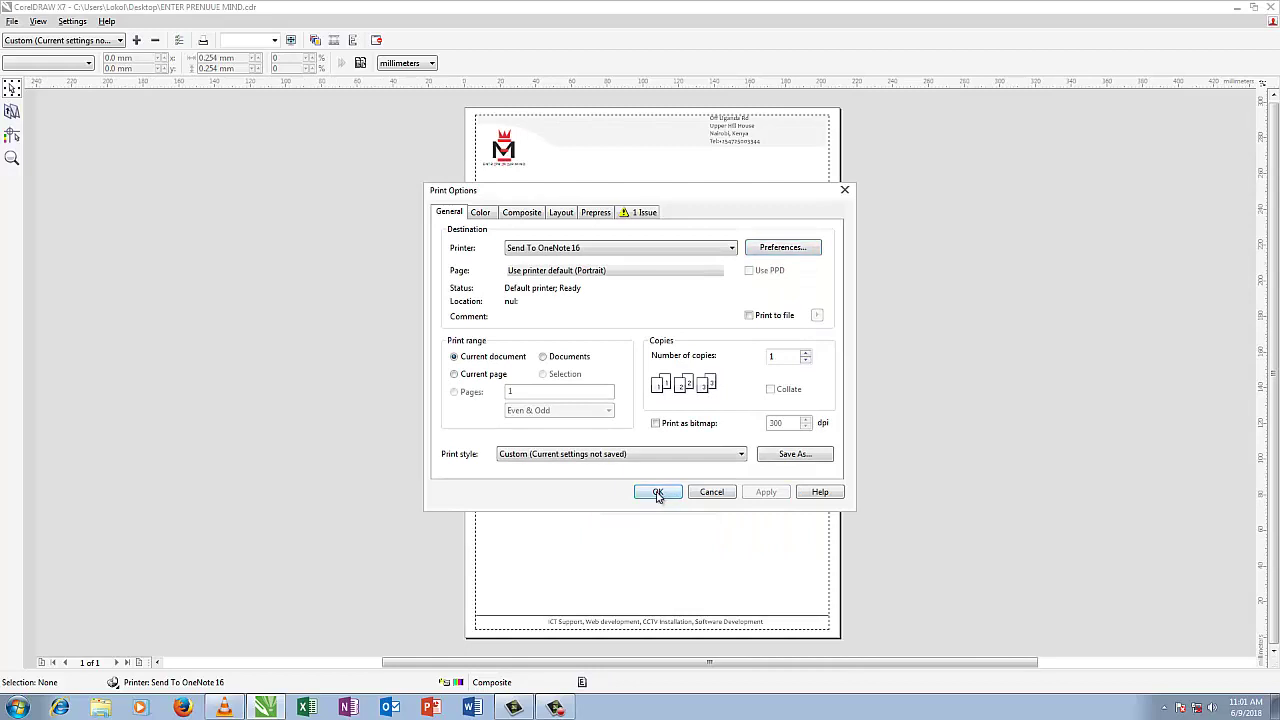
left_click(658, 492)
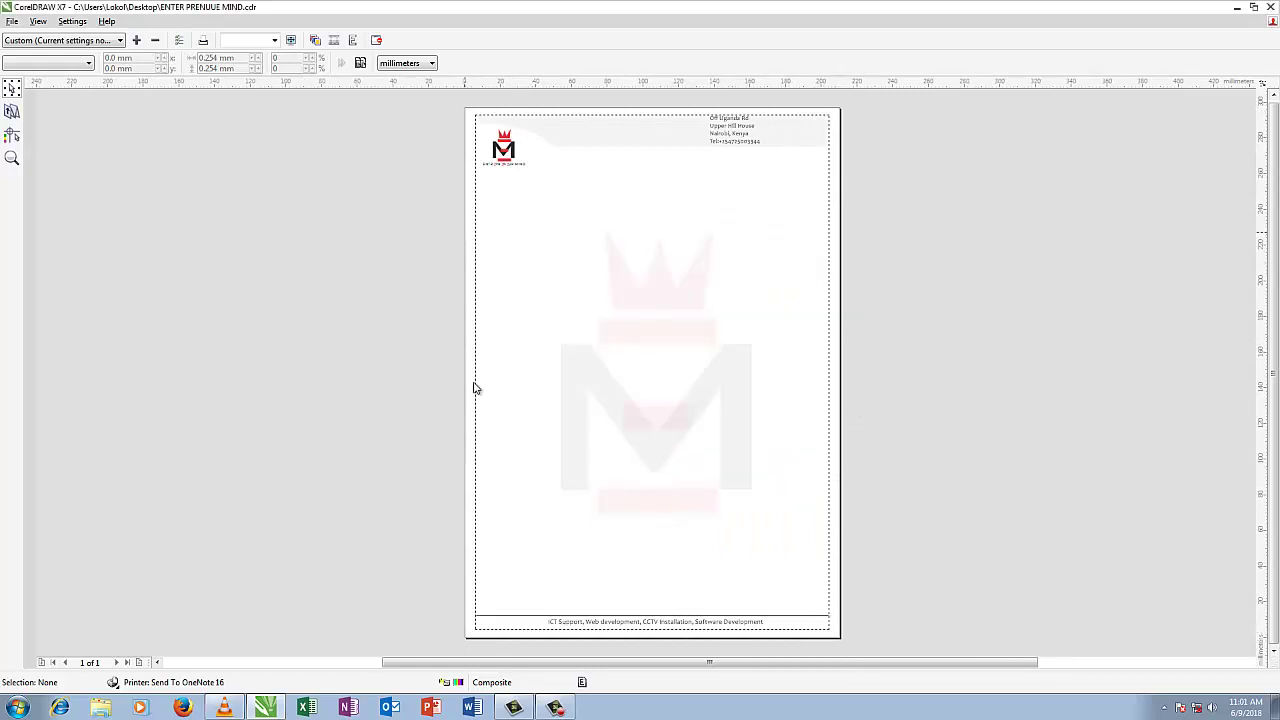
left_click(12, 22)
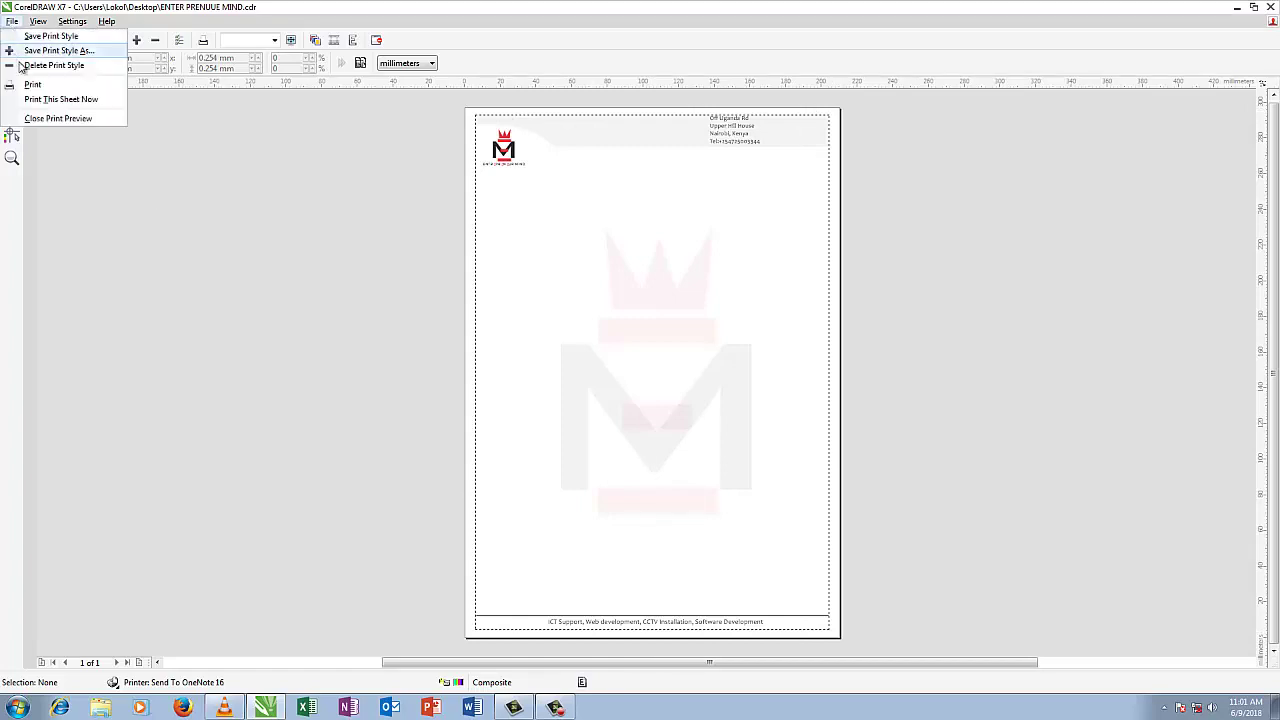
left_click(45, 116)
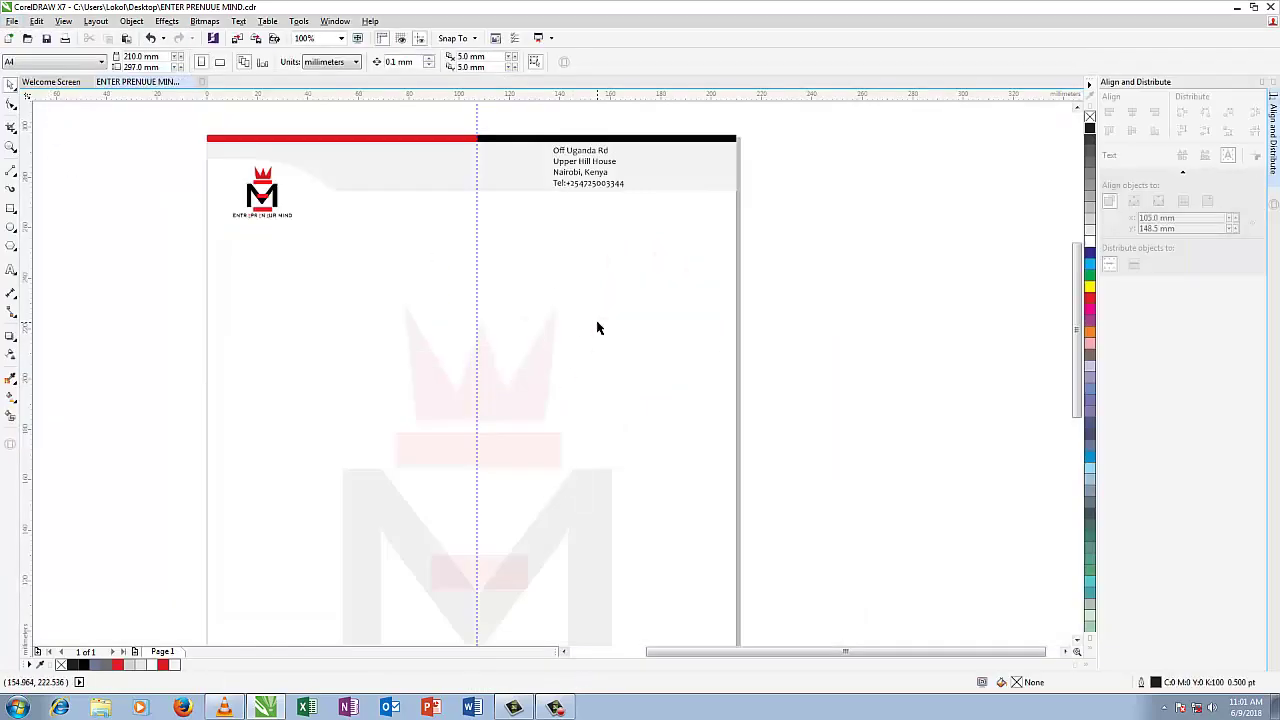
- Zoom out to 50% and delete the vertical centre guideline running through the logo
scroll(597, 329, "down", 1)
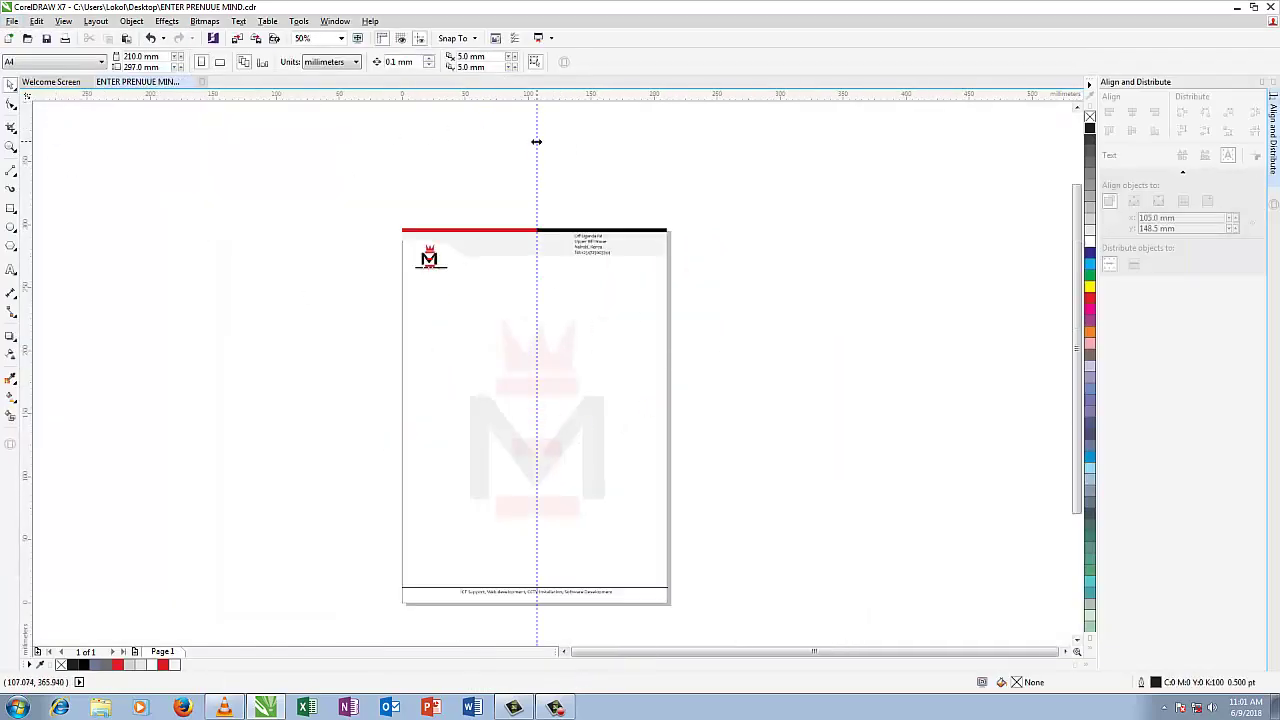
left_click_drag(536, 142, 534, 140)
key("Delete")
left_click_drag(386, 187, 703, 608)
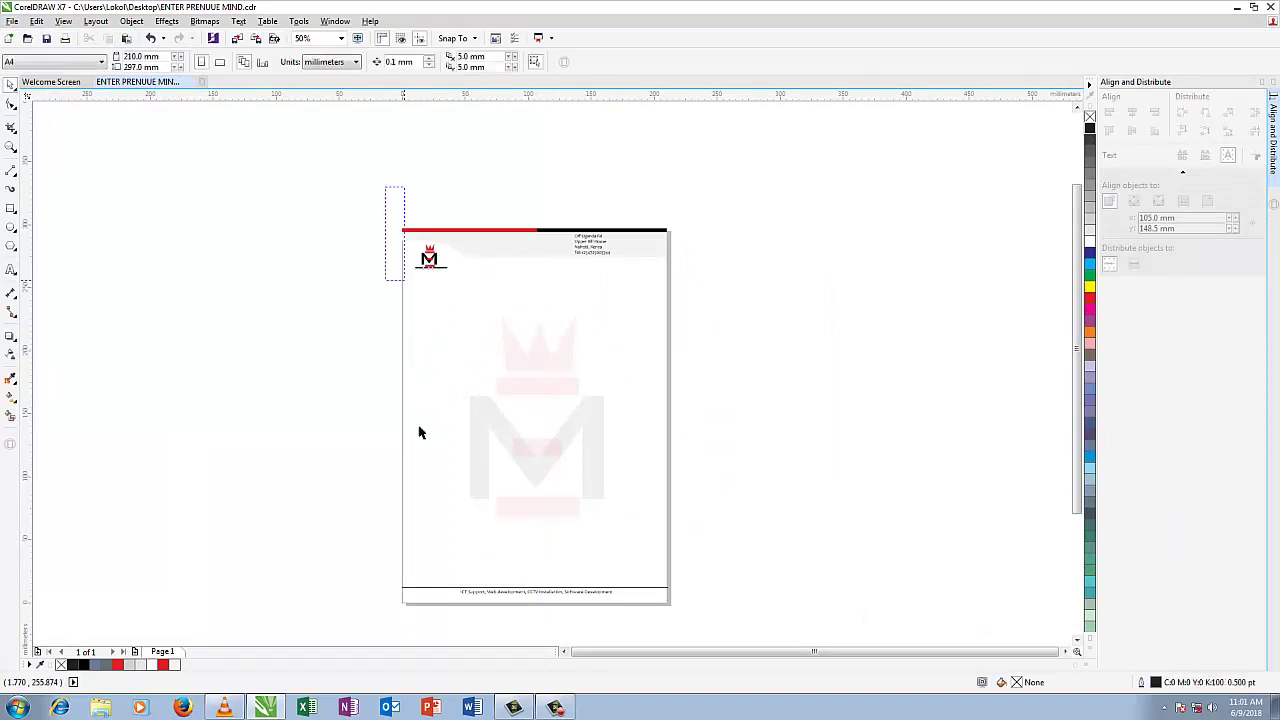